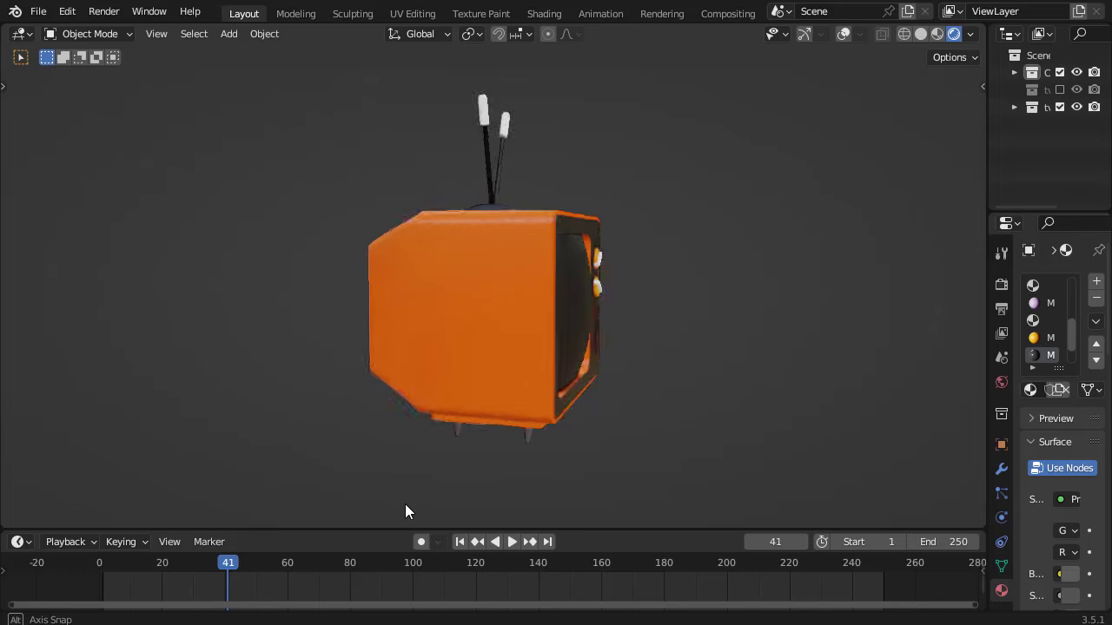
pyautogui.moveTo(405, 513); pyautogui.dragTo(937, 511, button='middle')
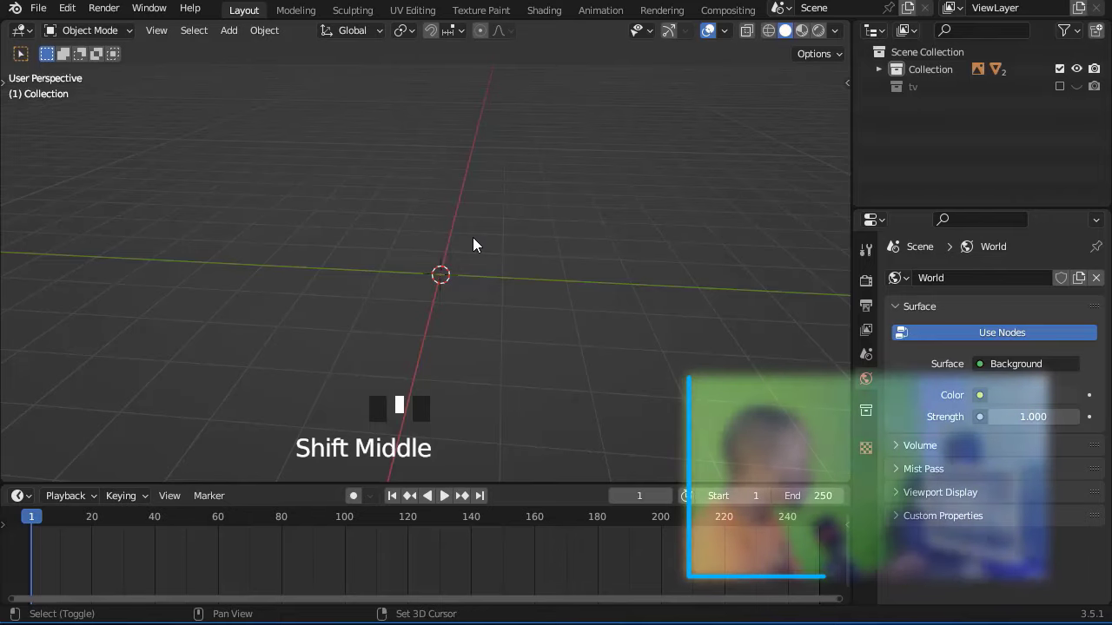
# Step: Add a cube and bevel all its edges about 0.144 m wide with five segments
pyautogui.hotkey('shift', 'a')
pyautogui.moveTo(508, 238)
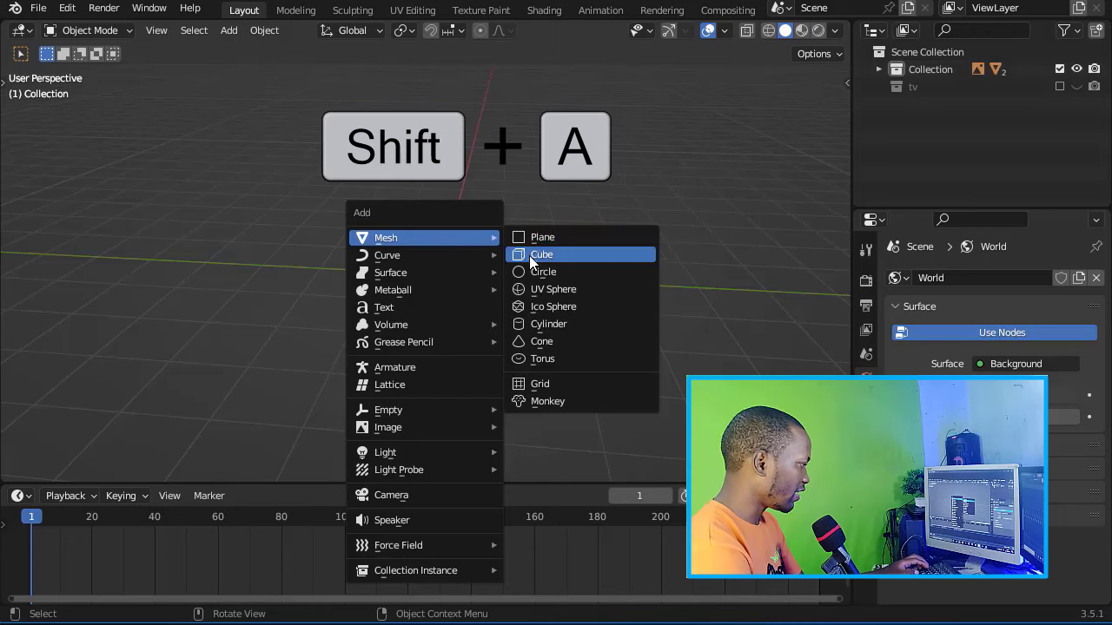
pyautogui.click(532, 255)
pyautogui.press('Tab')
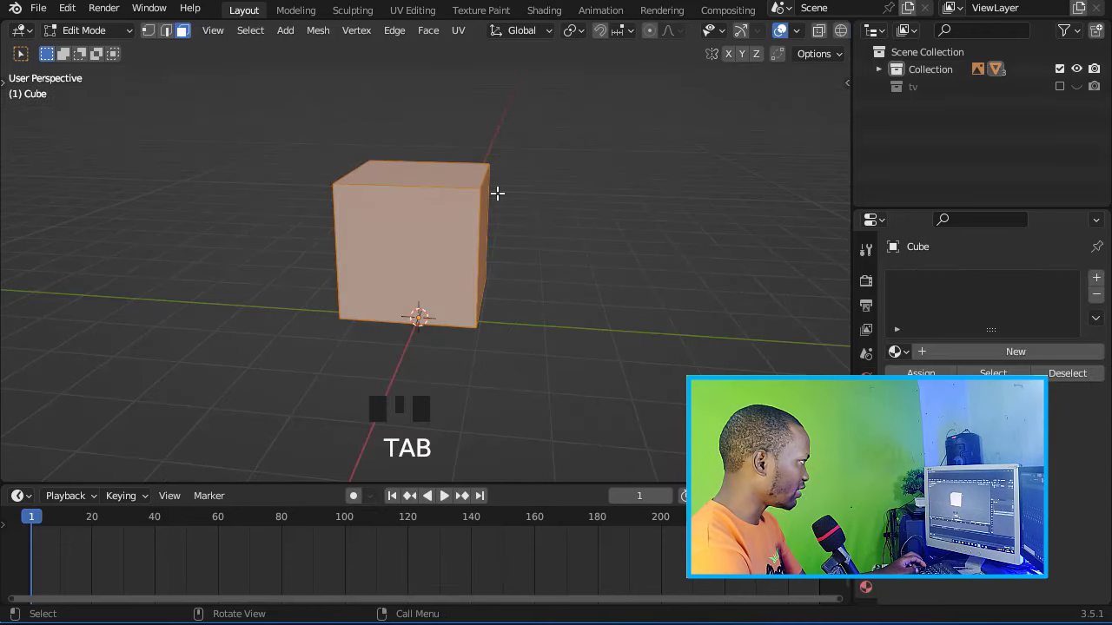
pyautogui.hotkey('ctrl', 'b')
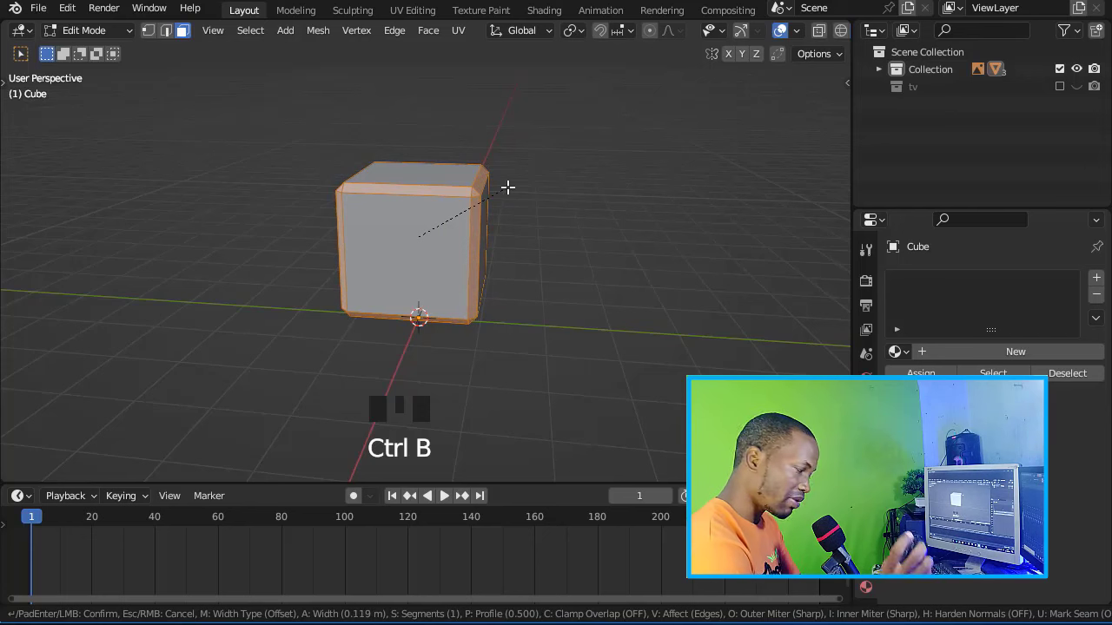
pyautogui.scroll(3, 509, 186)
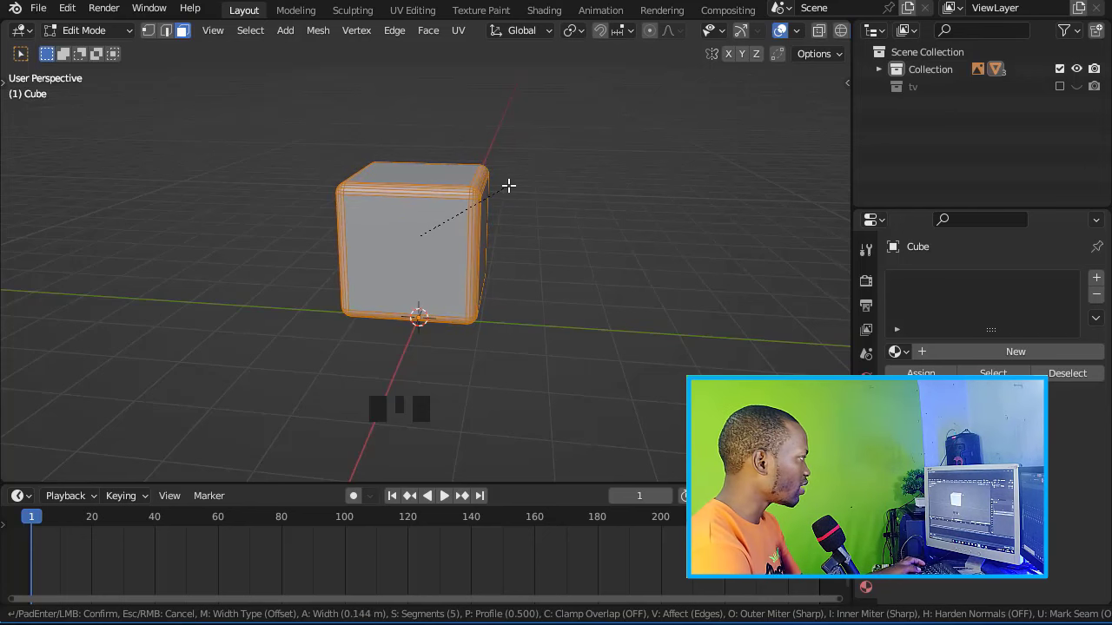
pyautogui.click(508, 186)
pyautogui.press('Tab')
# Step: Scale the beveled cube by about 1.42 in X and Y without changing its height, and shade it smooth
pyautogui.press('s')
pyautogui.hotkey('shift', 'z')
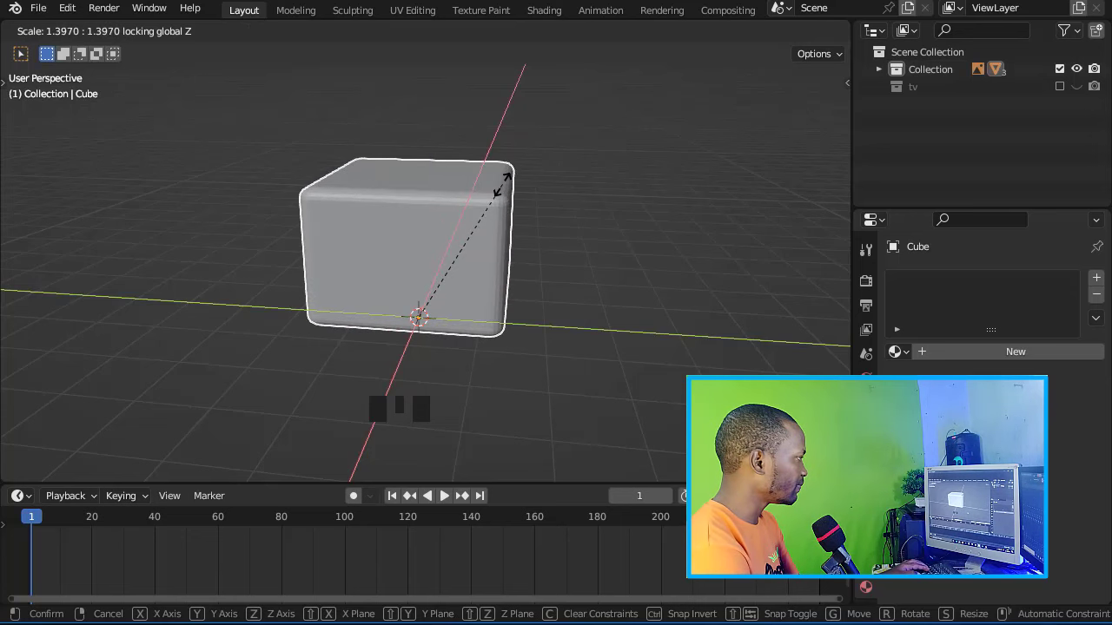
pyautogui.click(508, 181)
pyautogui.rightClick(505, 210)
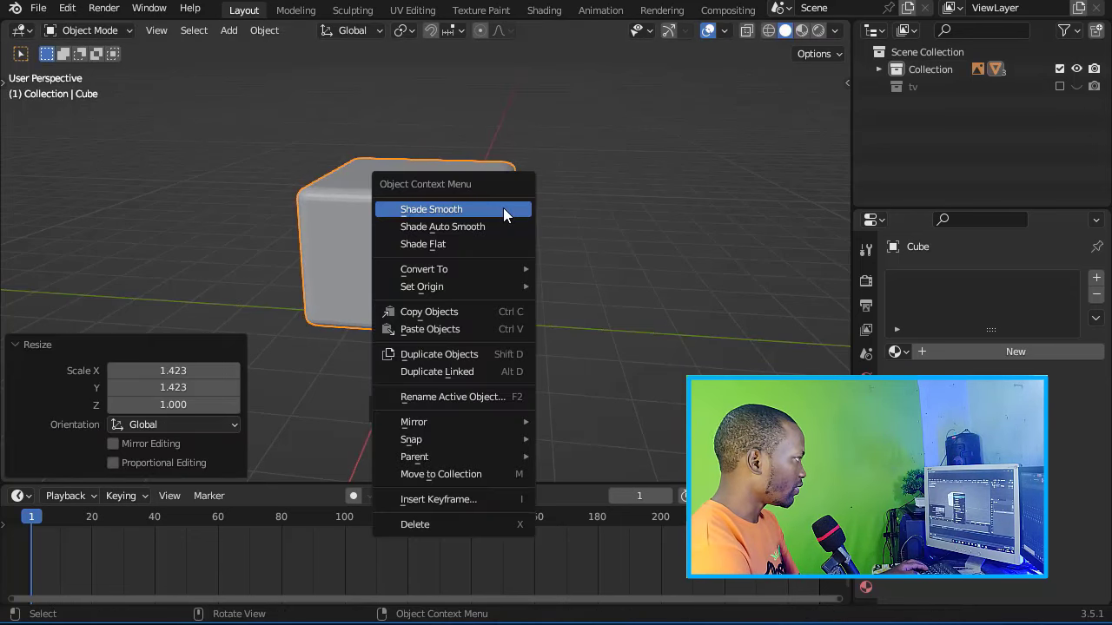
pyautogui.click(504, 213)
# Step: Cut one centred vertical edge loop around the middle of the TV body
pyautogui.hotkey('ctrl', 'r')
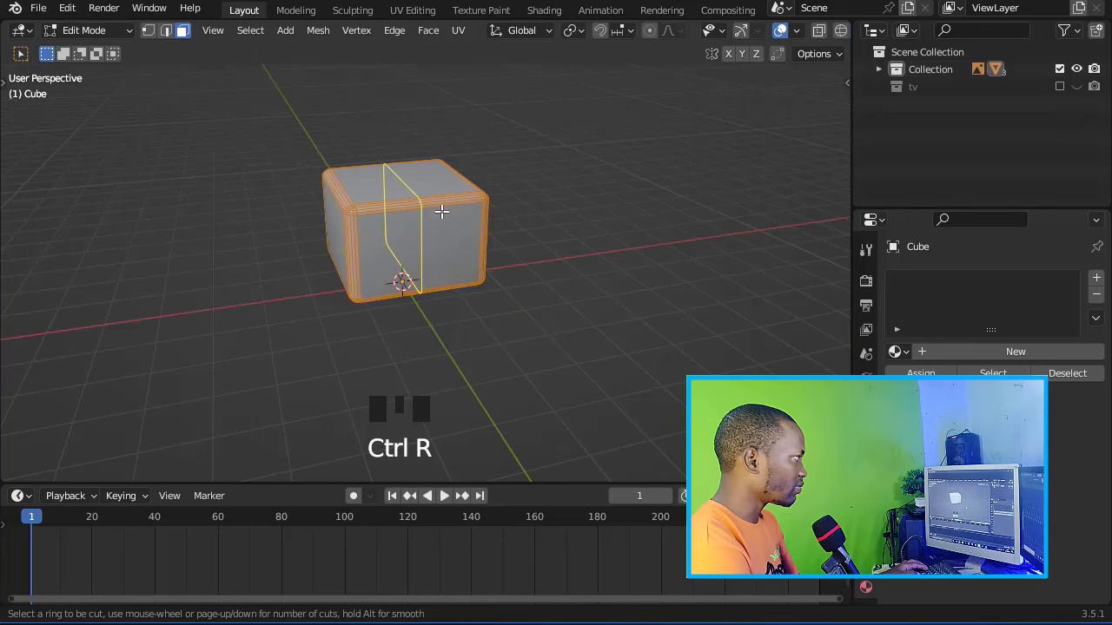
pyautogui.click(441, 211)
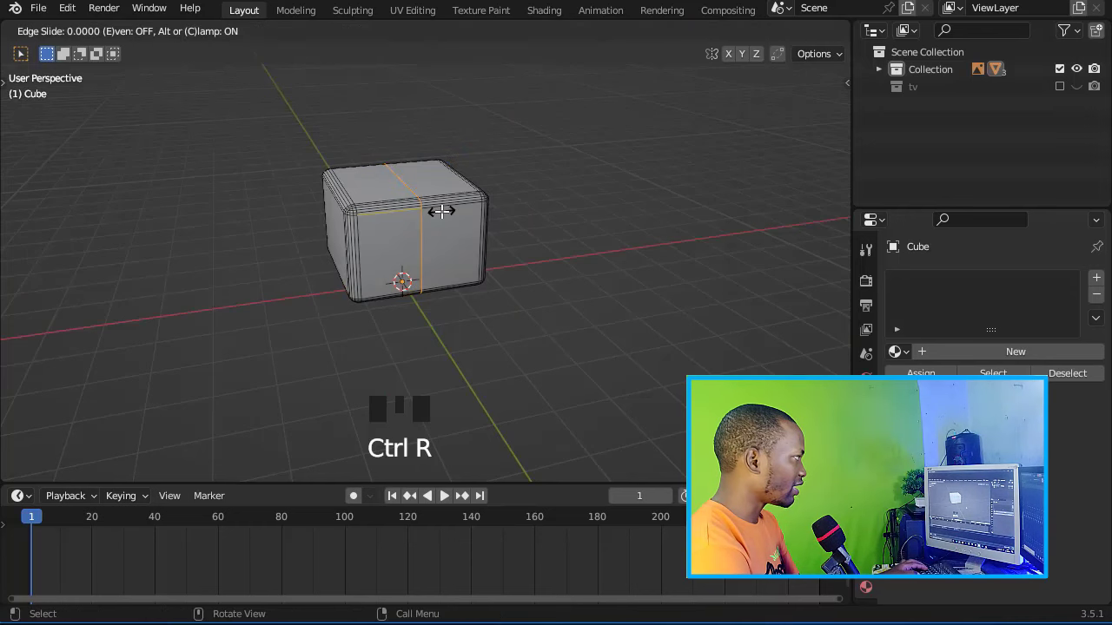
pyautogui.click(442, 208)
# Step: Select all faces at the rear end of the TV body through the mesh and scale them down to taper the back
pyautogui.moveTo(442, 209); pyautogui.dragTo(578, 186, button='middle')
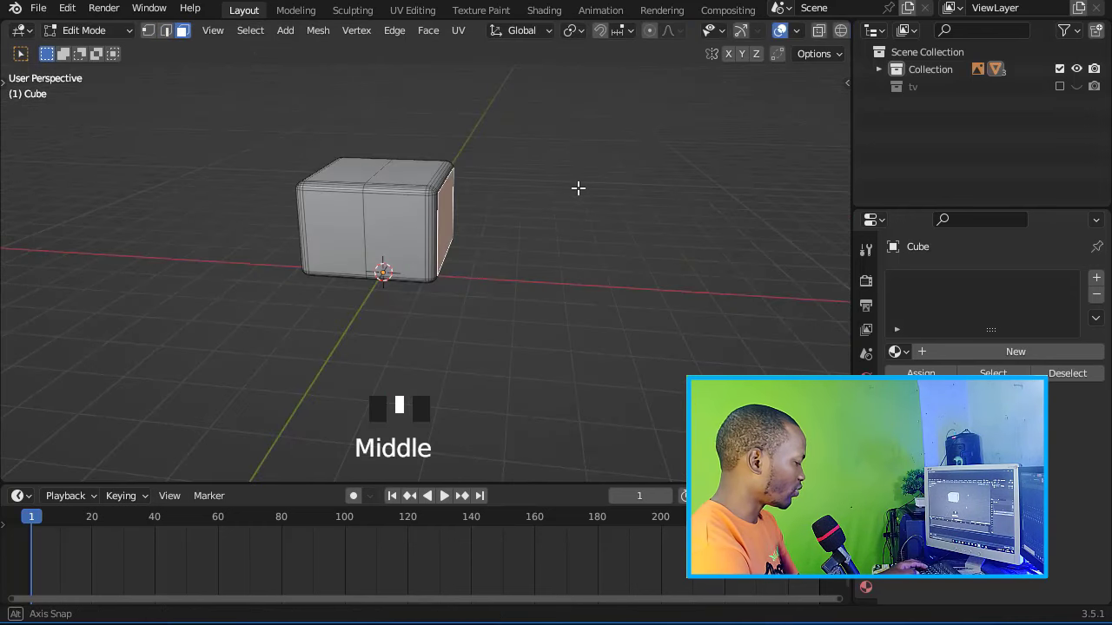
pyautogui.click(818, 30)
pyautogui.moveTo(652, 142); pyautogui.dragTo(444, 116, button='middle')
pyautogui.moveTo(443, 117); pyautogui.dragTo(526, 283)
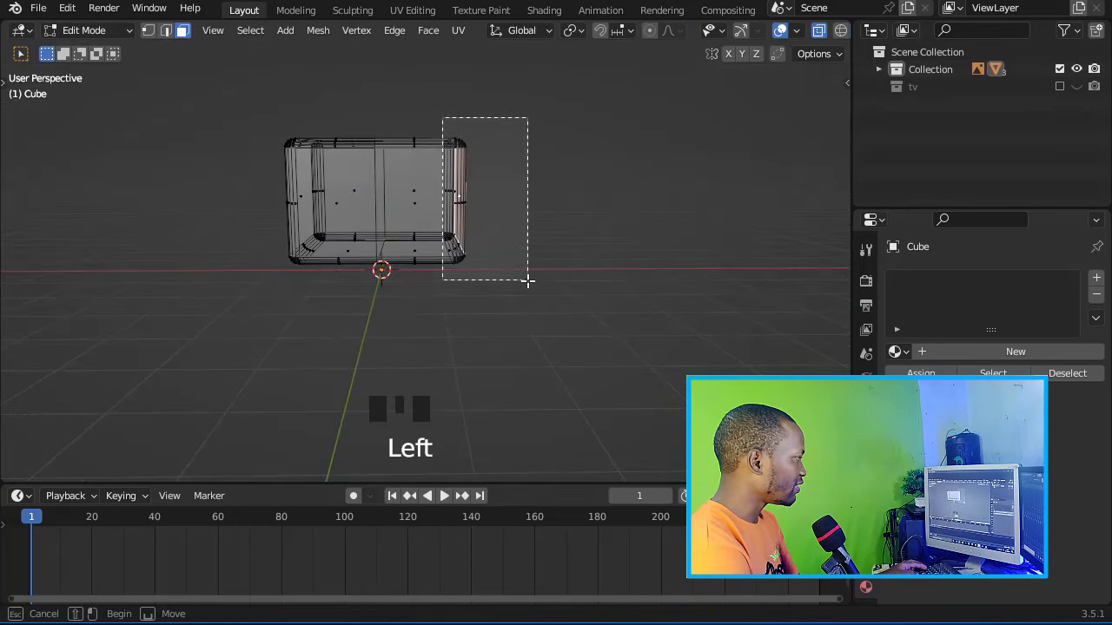
pyautogui.moveTo(527, 284); pyautogui.dragTo(528, 283)
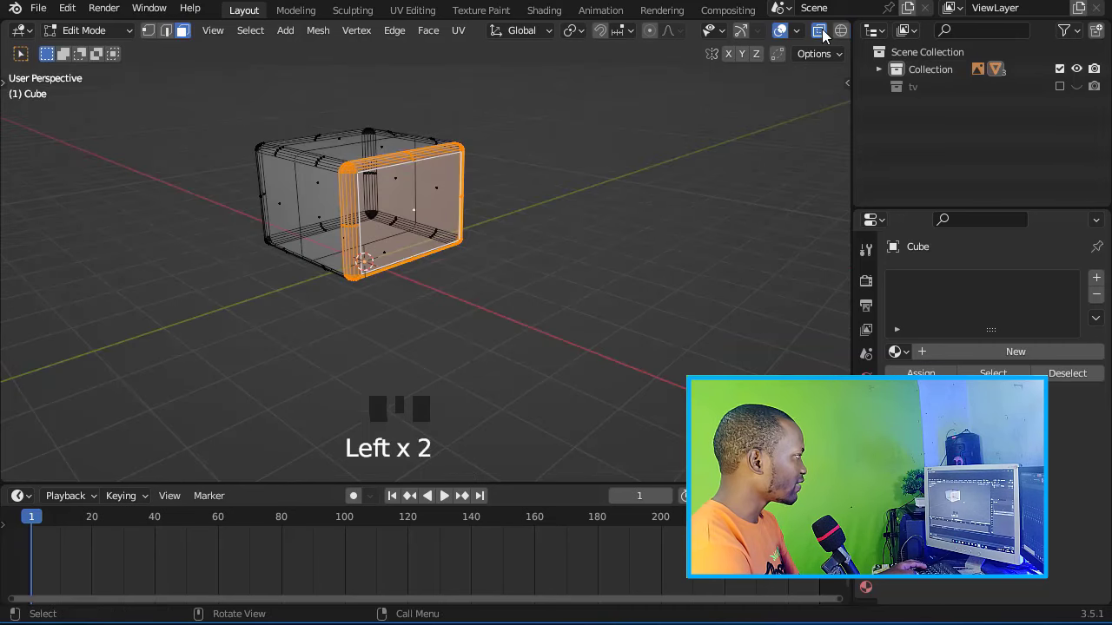
pyautogui.click(819, 30)
pyautogui.moveTo(561, 177); pyautogui.dragTo(652, 182, button='middle')
pyautogui.press('s')
pyautogui.click(550, 154)
pyautogui.press('Tab')
pyautogui.scroll(-1, 652, 178)
pyautogui.click(490, 148)
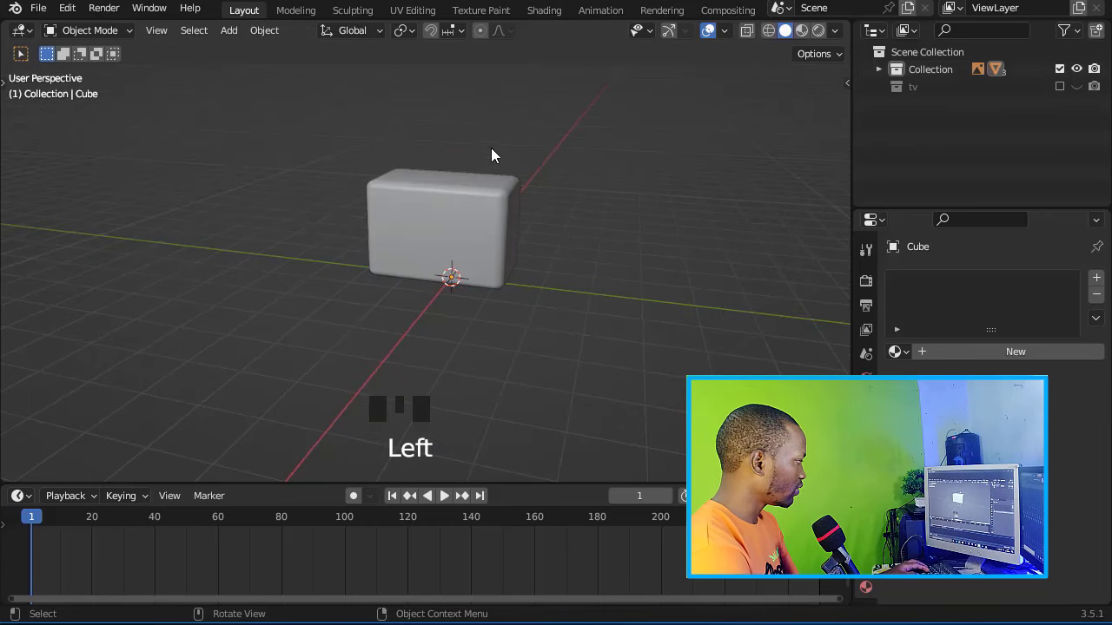
# Step: Add a second, smaller cube for the screen opening and move it about 0.57 m along X at the body's front
pyautogui.scroll(1, 457, 136)
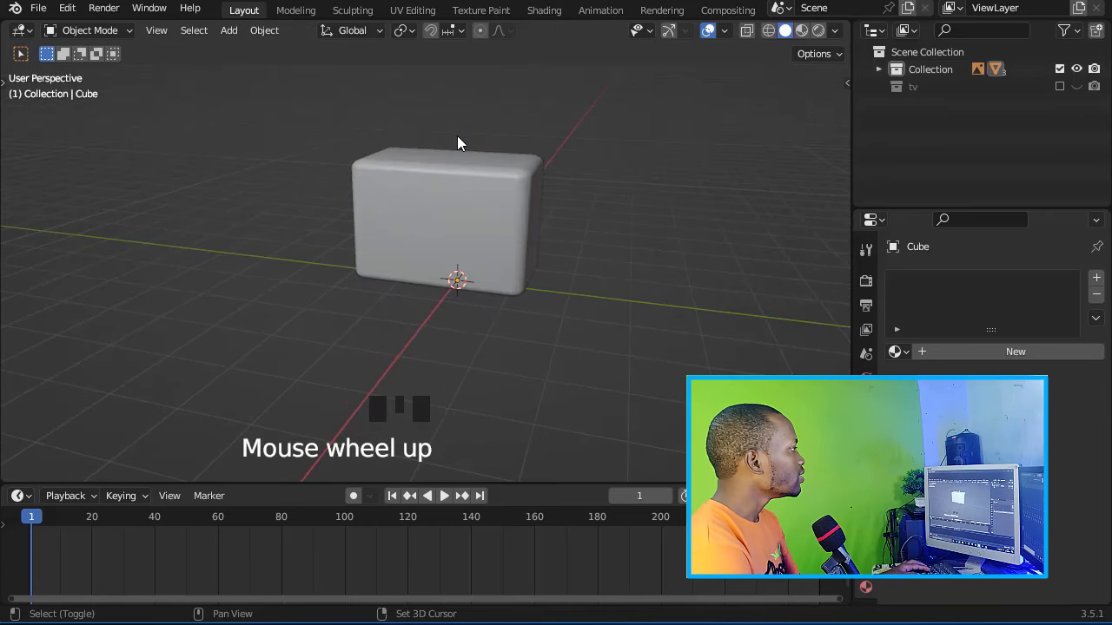
pyautogui.hotkey('shift', 'a')
pyautogui.moveTo(469, 137)
pyautogui.click(529, 153)
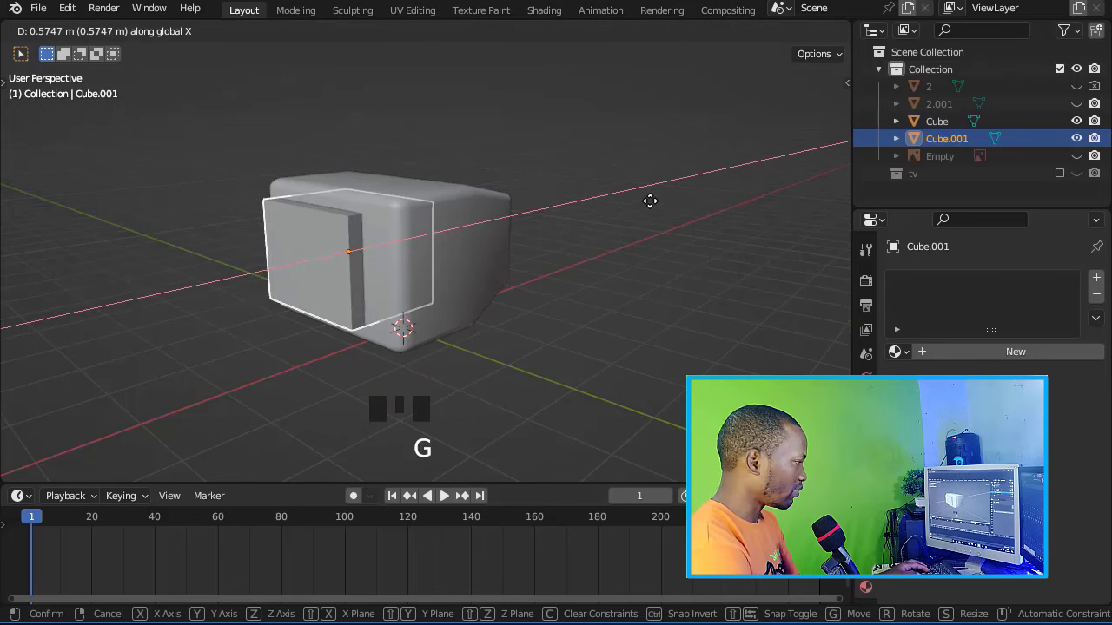
pyautogui.click(651, 201)
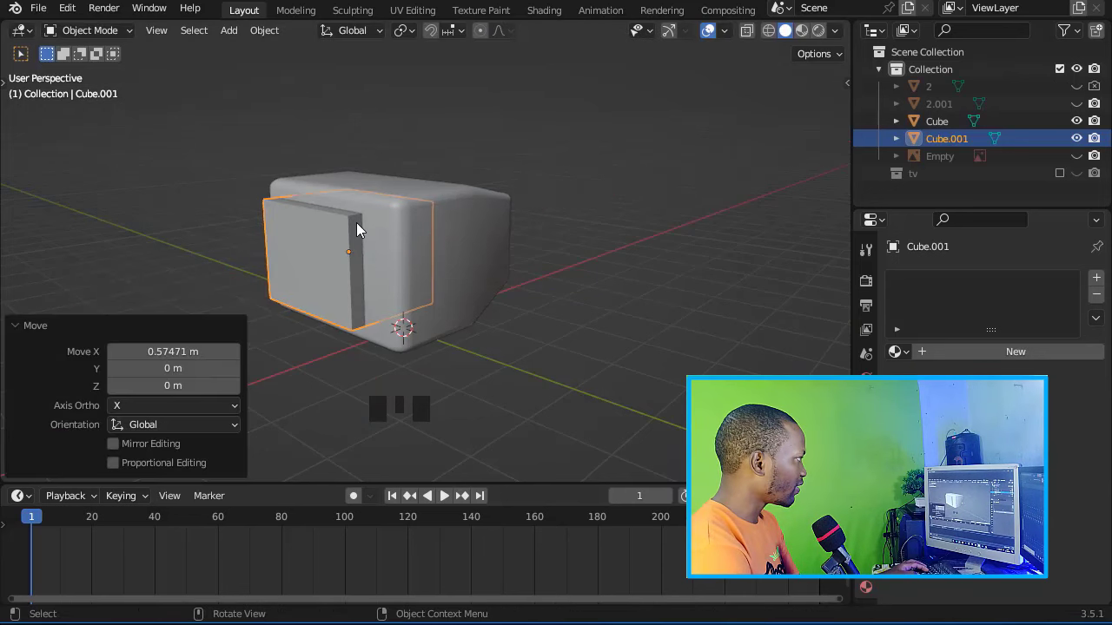
# Step: Bevel the edges of the screen cube with several segments and shade it smooth
pyautogui.moveTo(358, 228); pyautogui.dragTo(528, 194, button='middle')
pyautogui.click(529, 194)
pyautogui.press('Tab')
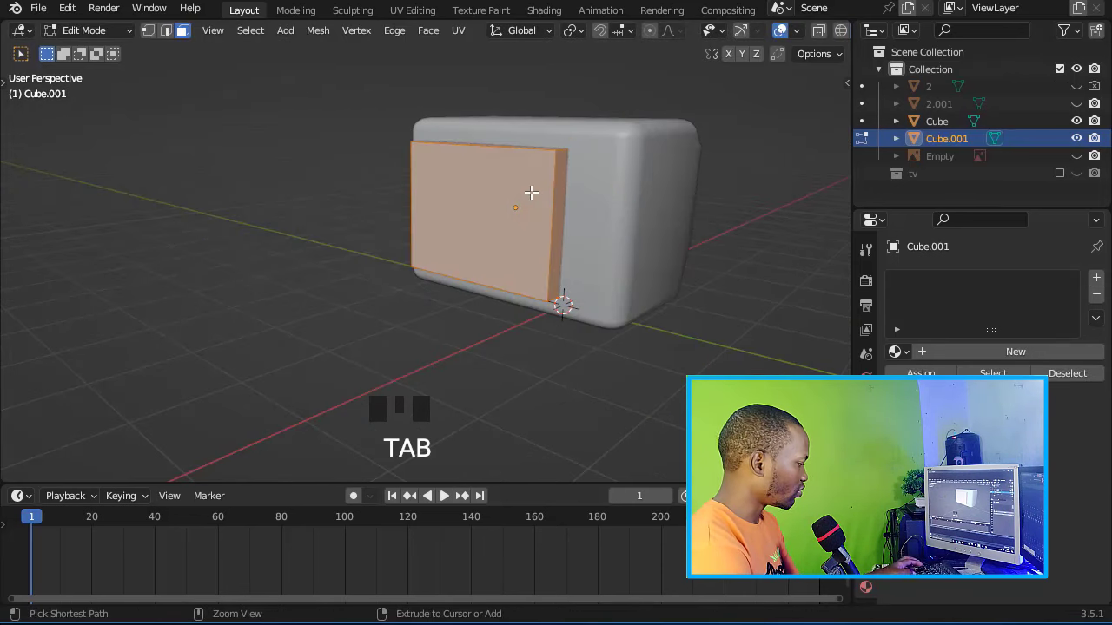
pyautogui.hotkey('ctrl', 'b')
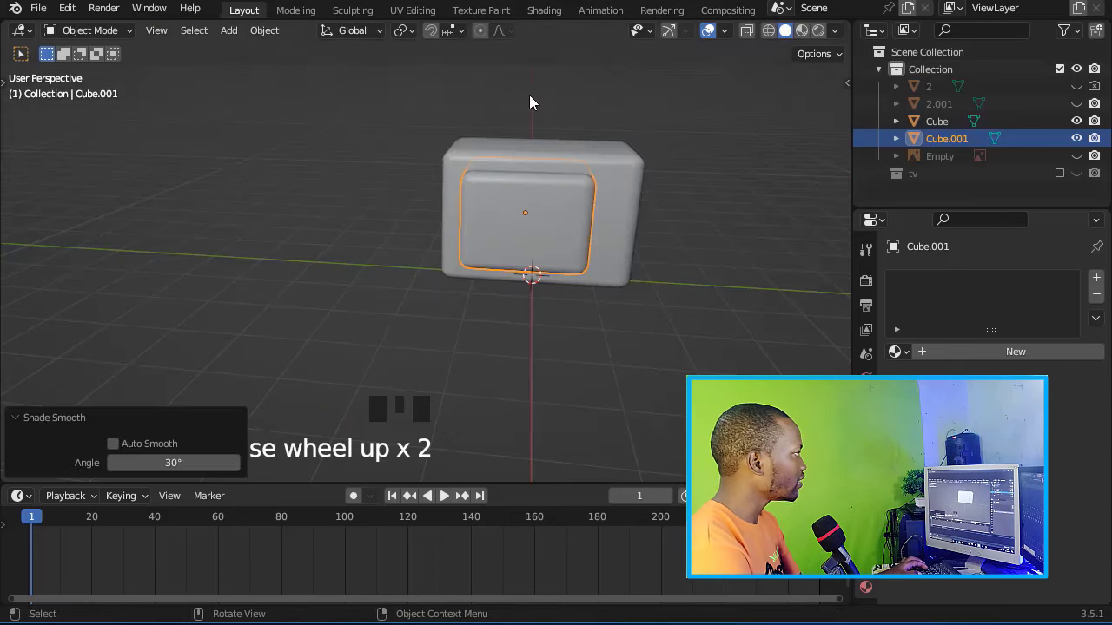
# Step: Search the add-ons in the preferences for "bo" and check whether Object: Bool Tool is enabled
pyautogui.click(66, 11)
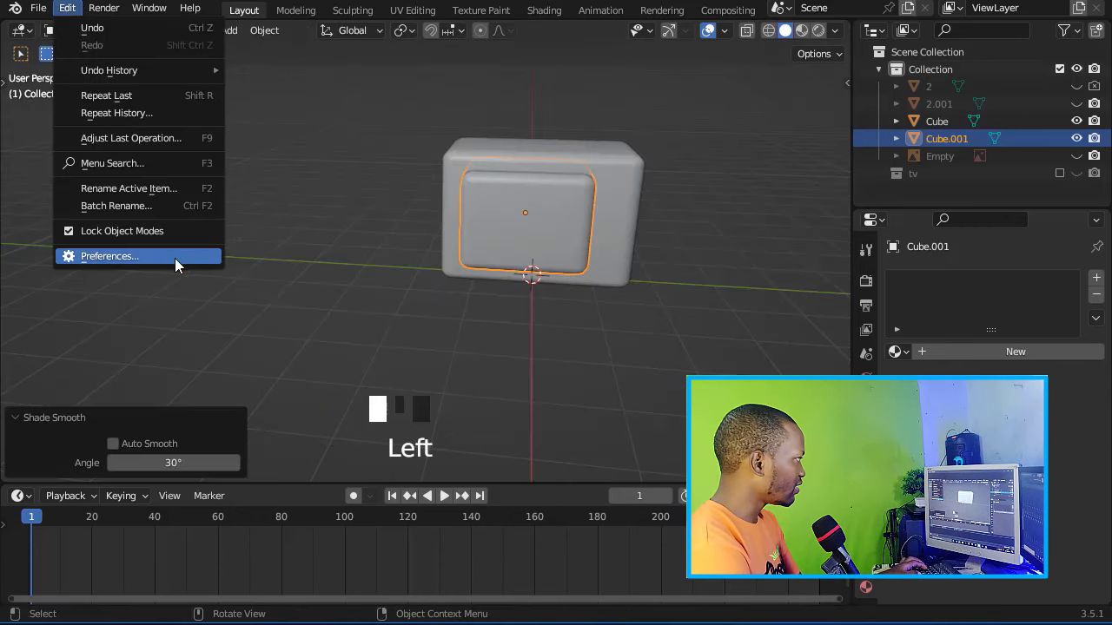
pyautogui.click(148, 257)
pyautogui.click(655, 77)
pyautogui.write('bo')
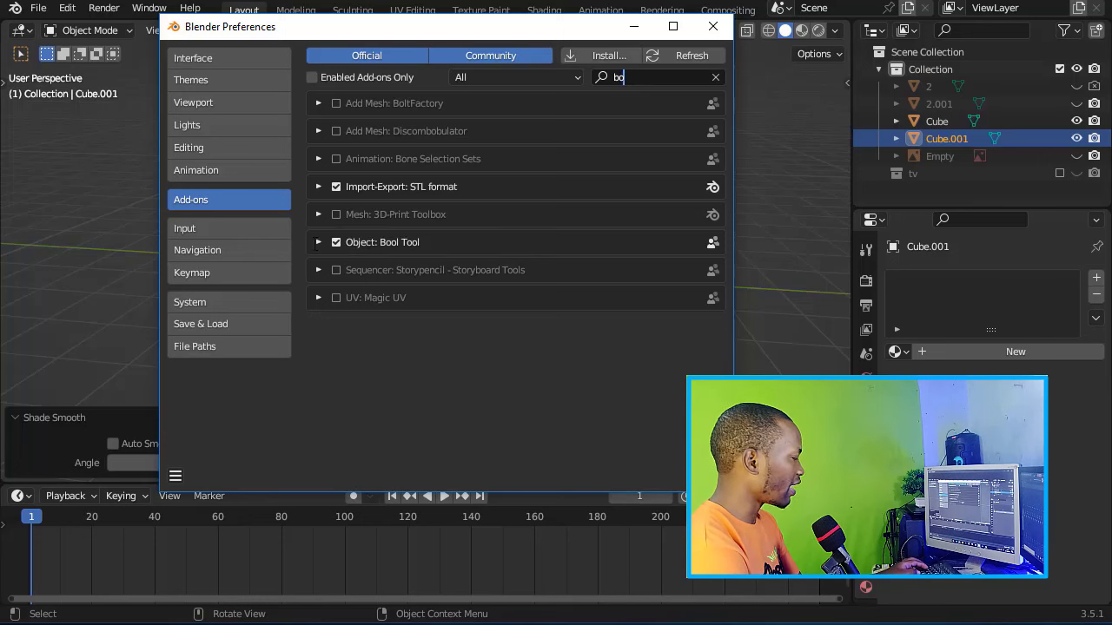
pyautogui.click(720, 29)
# Step: Cut the screen cube out of the TV body with a Boolean difference and smooth the shading of the result
pyautogui.moveTo(625, 171); pyautogui.dragTo(614, 188, button='middle')
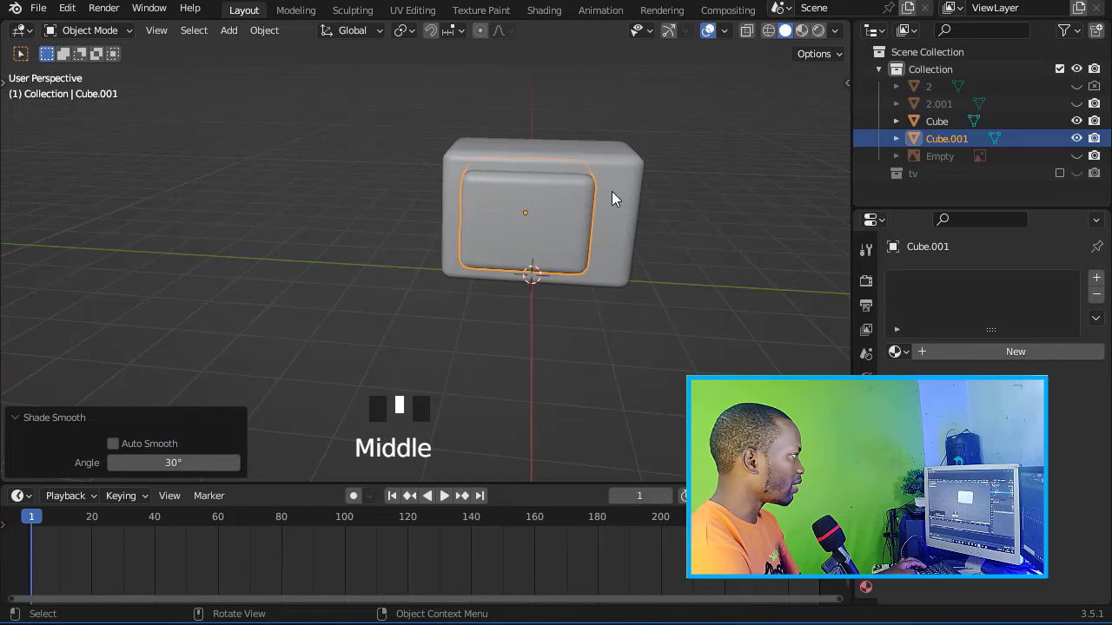
pyautogui.keyDown('shift'); pyautogui.click(624, 180); pyautogui.keyUp('shift')
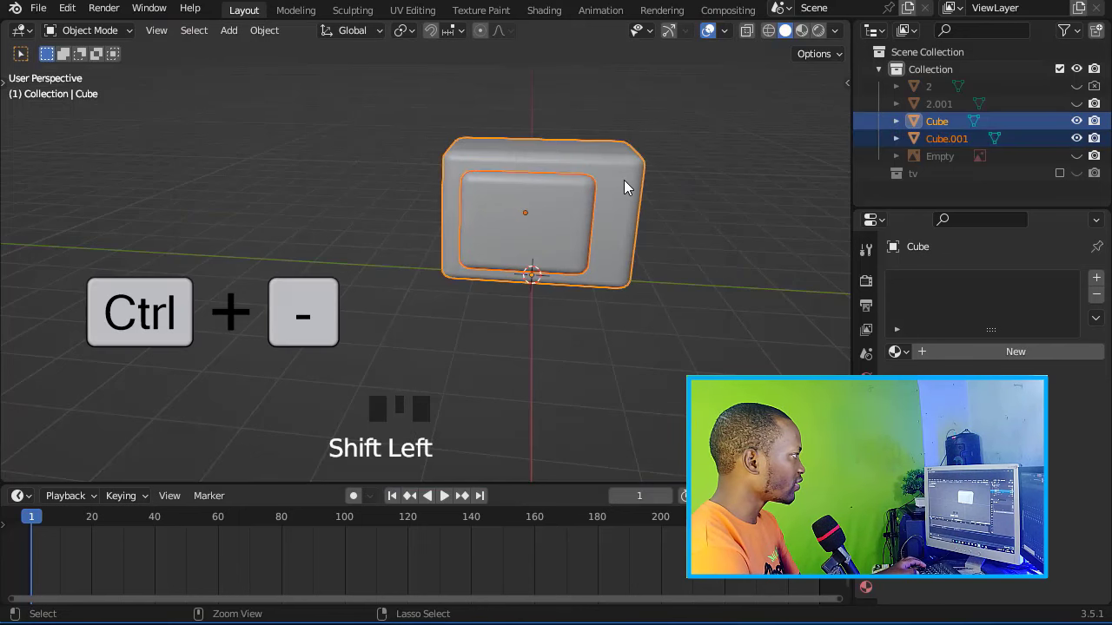
pyautogui.press('ctrl+KP_Subtract')
pyautogui.moveTo(624, 180); pyautogui.dragTo(527, 238, button='middle')
pyautogui.click(489, 212)
pyautogui.rightClick(489, 213)
pyautogui.click(487, 227)
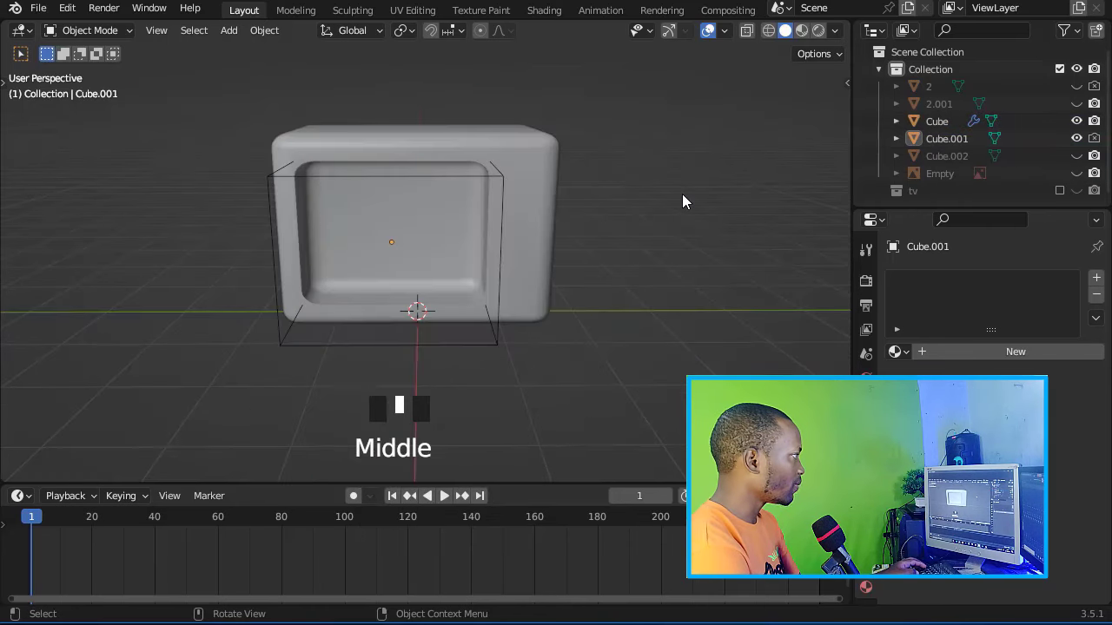
# Step: Add a plane, stand it upright in the screen opening and scale it by about 1.23 along Y to cover the opening
pyautogui.hotkey('shift', 'a')
pyautogui.moveTo(683, 195)
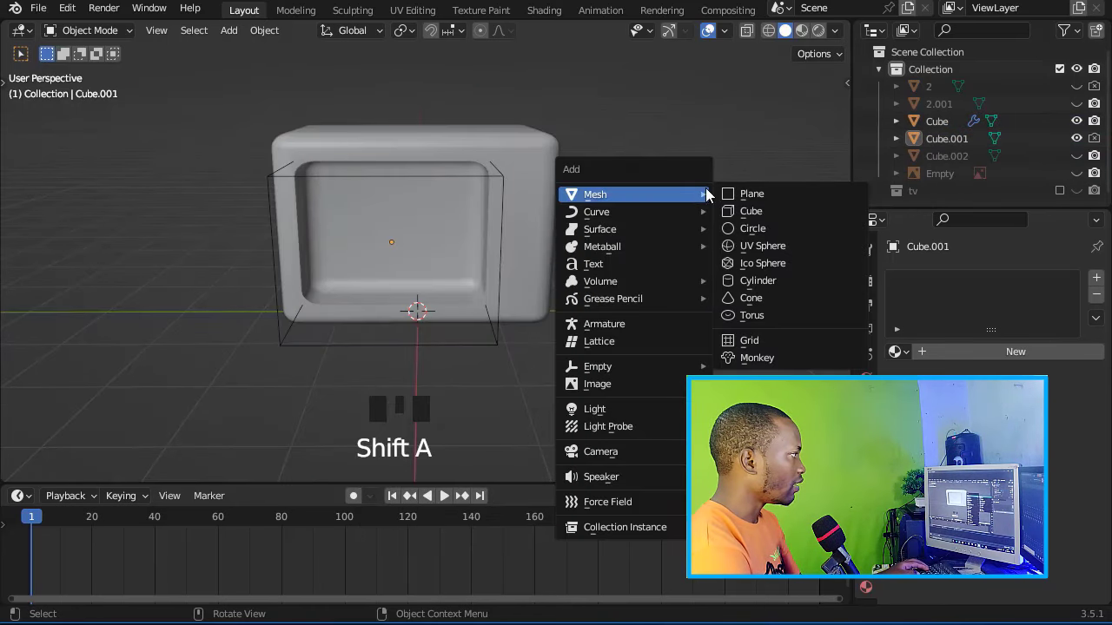
pyautogui.click(750, 194)
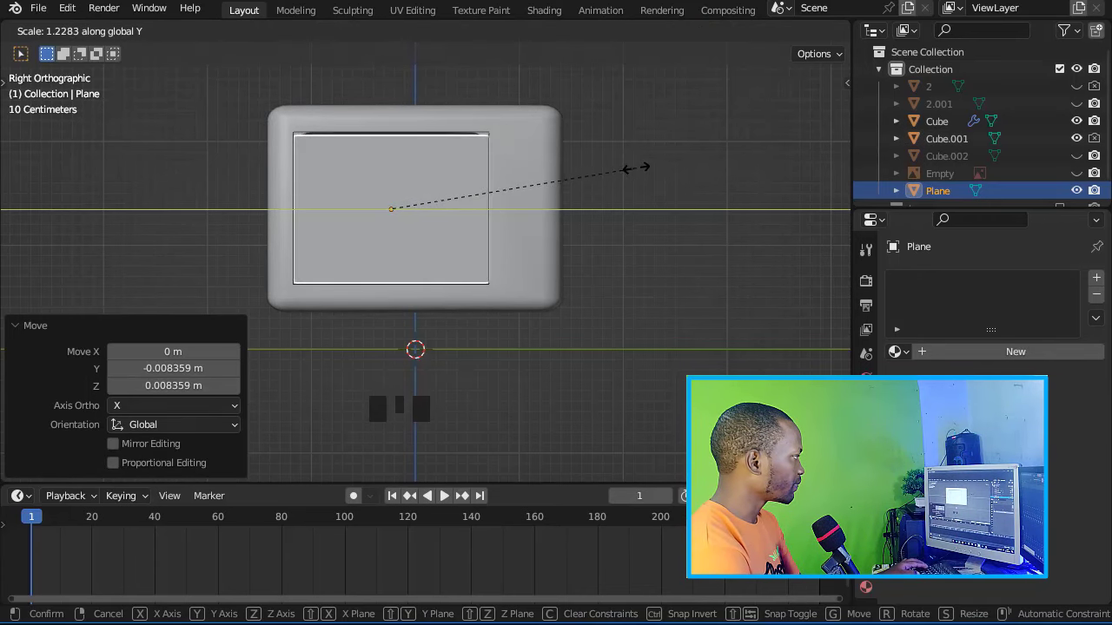
pyautogui.scroll(1, 508, 279)
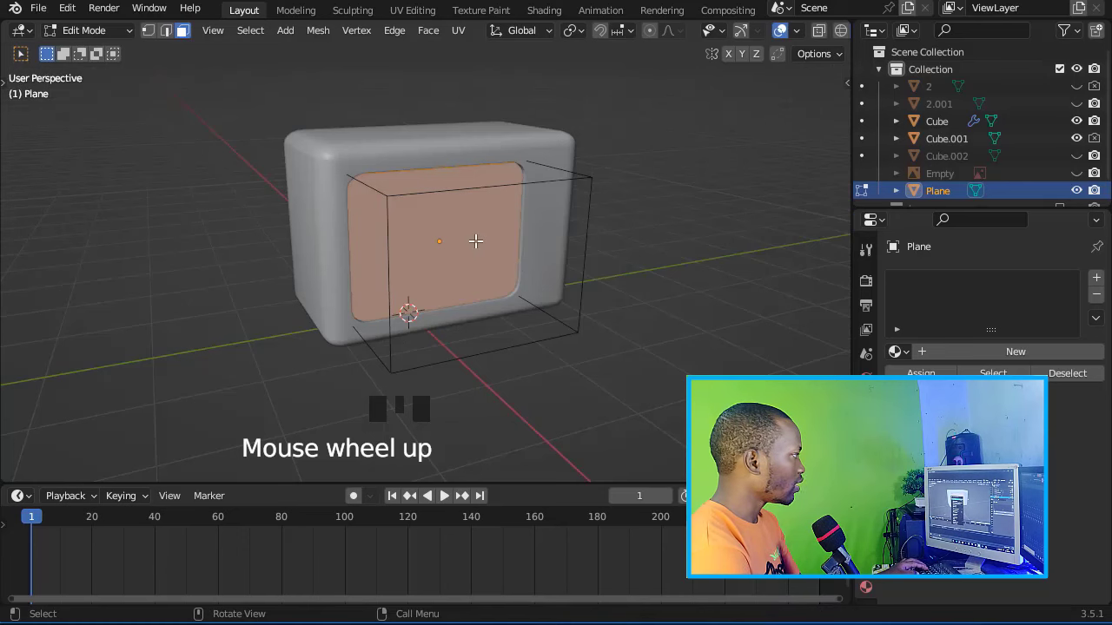
# Step: Subdivide the screen plane with three cuts
pyautogui.rightClick(446, 241)
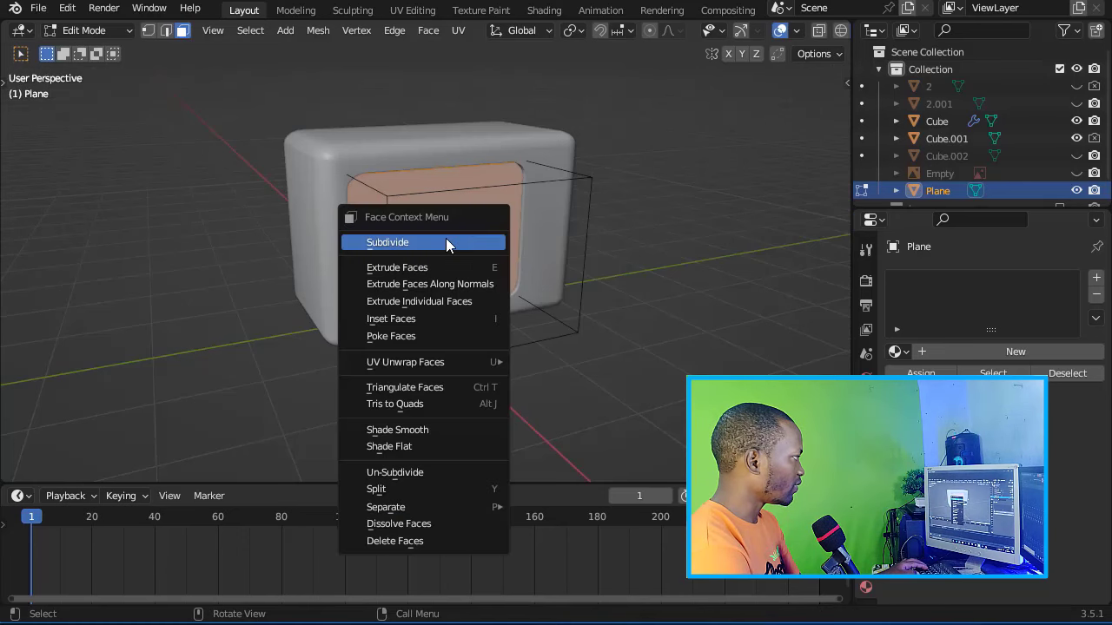
pyautogui.click(445, 241)
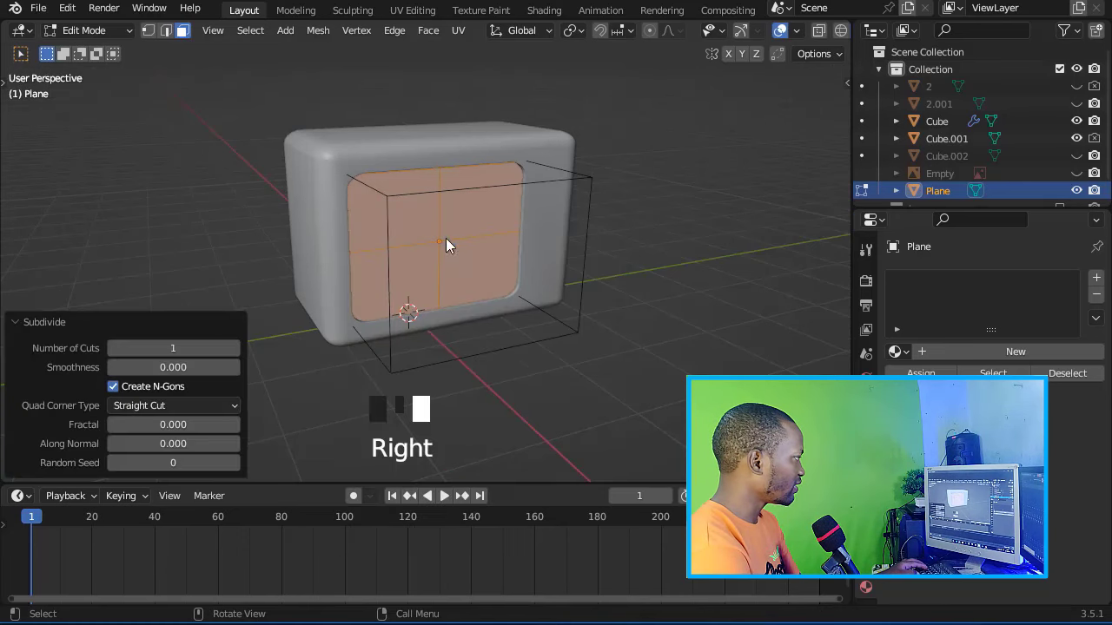
pyautogui.click(234, 347)
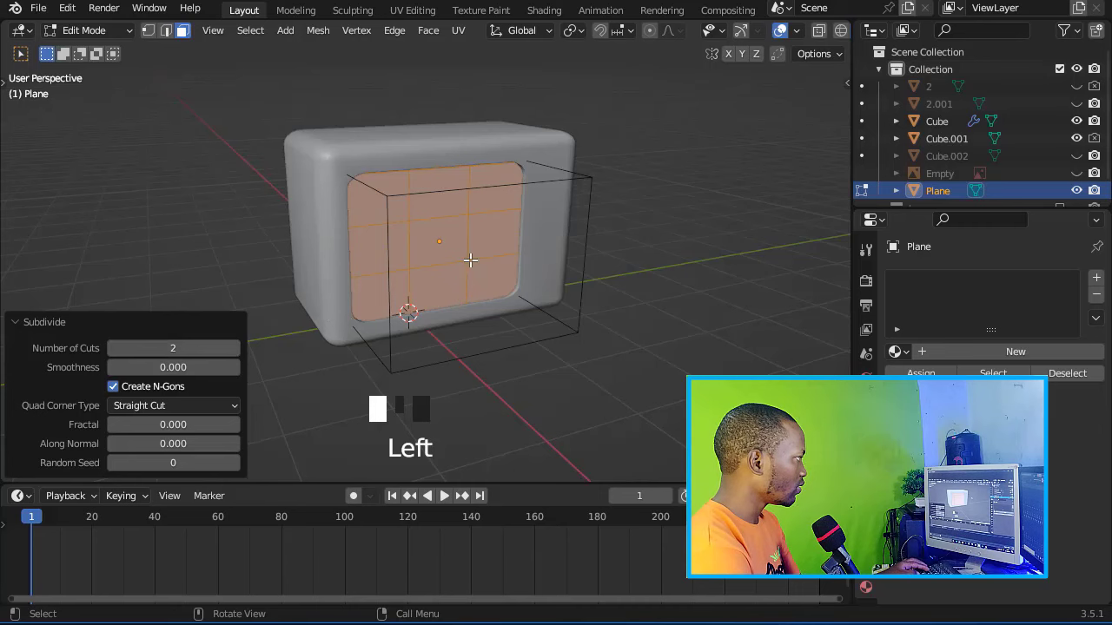
pyautogui.click(234, 348)
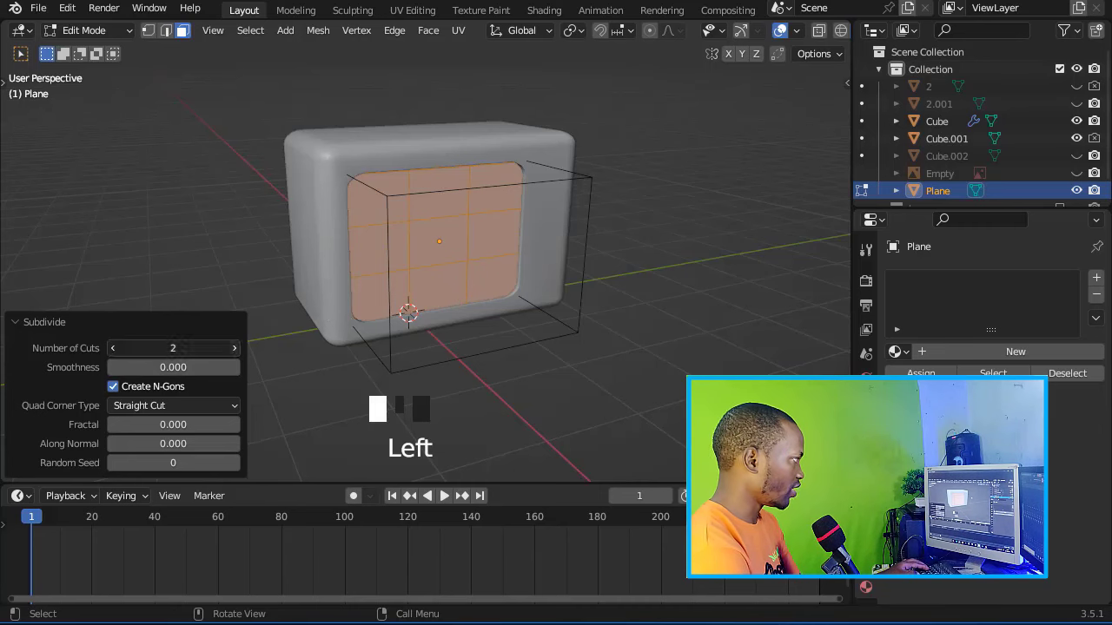
# Step: Bulge the screen by moving its four central faces about 0.2 m along X with smooth proportional editing
pyautogui.click(410, 240)
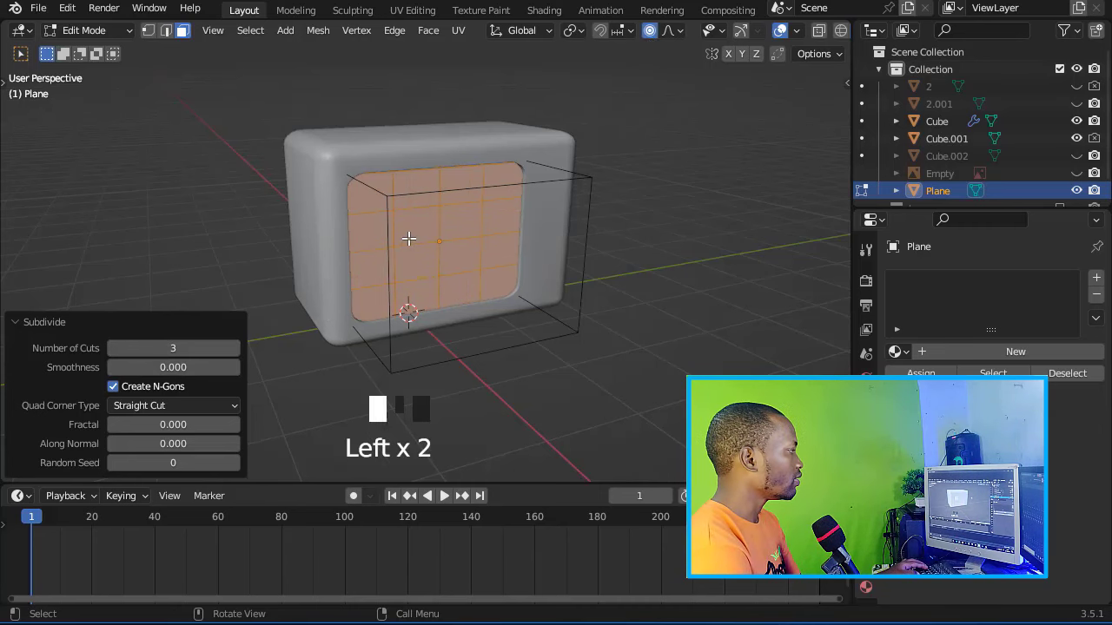
pyautogui.keyDown('shift'); pyautogui.click(417, 263); pyautogui.keyUp('shift')
pyautogui.keyDown('shift'); pyautogui.click(457, 246); pyautogui.keyUp('shift')
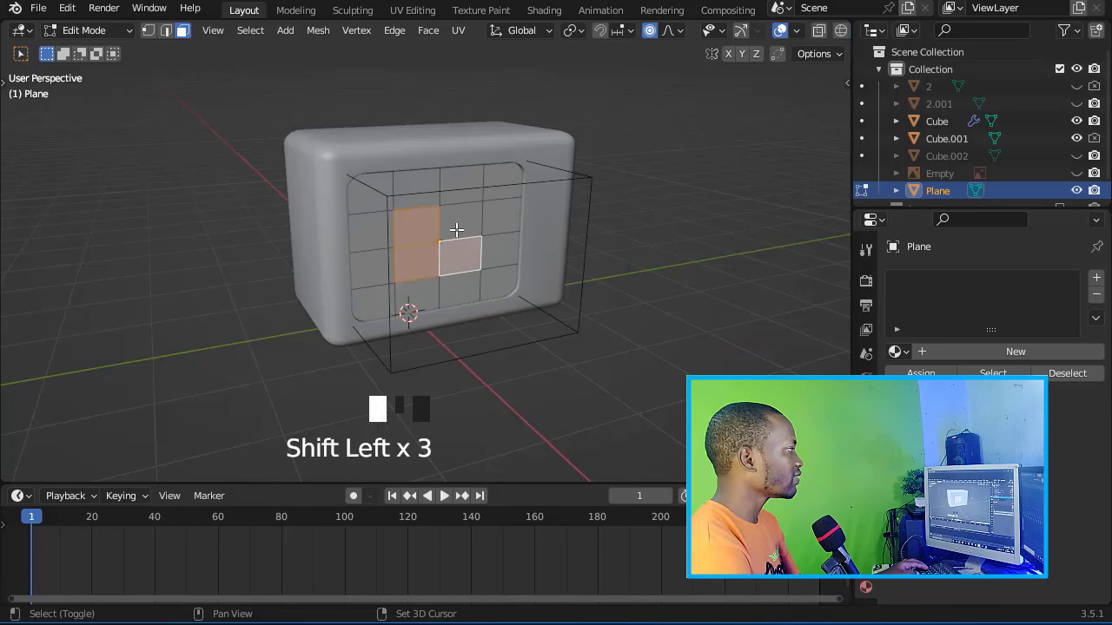
pyautogui.keyDown('shift'); pyautogui.click(457, 230); pyautogui.keyUp('shift')
pyautogui.moveTo(491, 224); pyautogui.dragTo(651, 251, button='middle')
pyautogui.press('g')
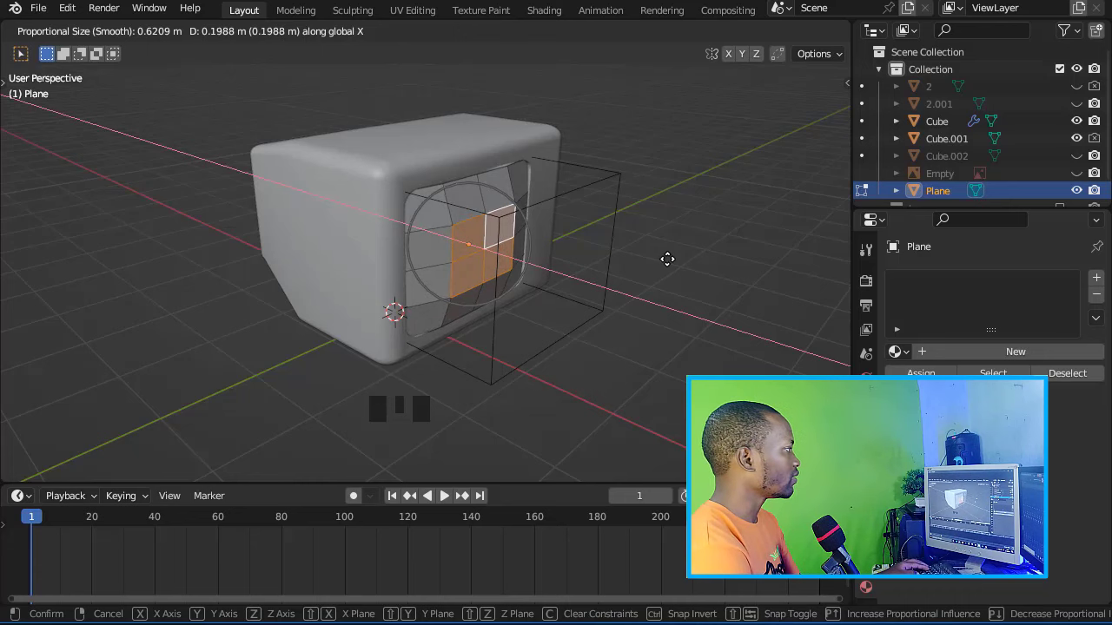
pyautogui.click(667, 258)
pyautogui.press('Tab')
# Step: Finish the screen bulge and add a Subdivision Surface modifier with viewport level 3 to the screen plane
pyautogui.moveTo(662, 258); pyautogui.dragTo(501, 234, button='middle')
pyautogui.click(865, 465)
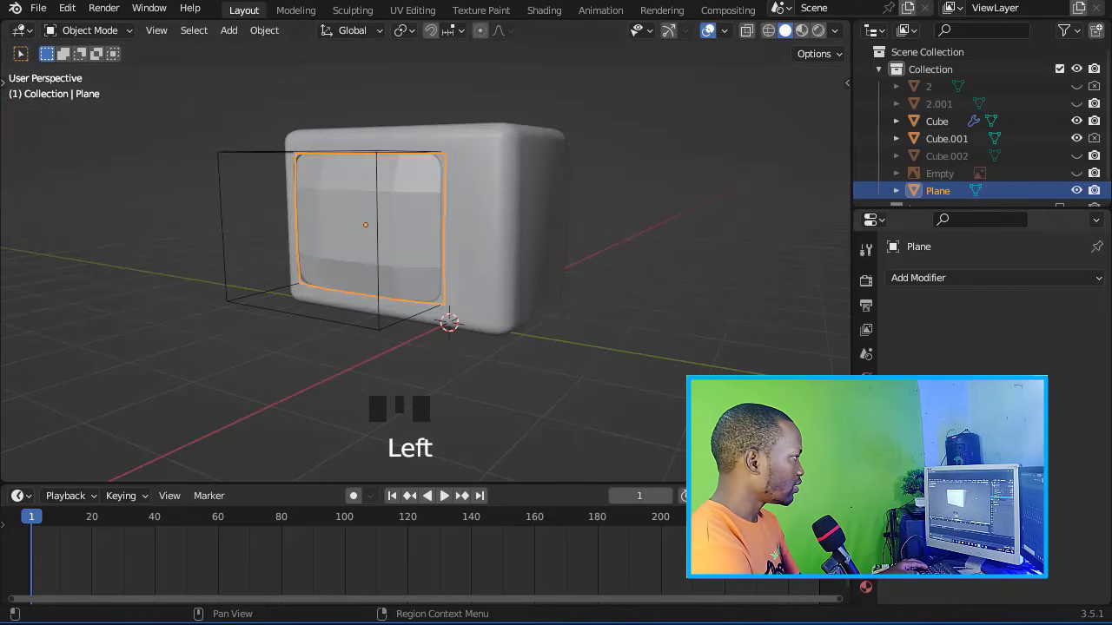
pyautogui.click(916, 279)
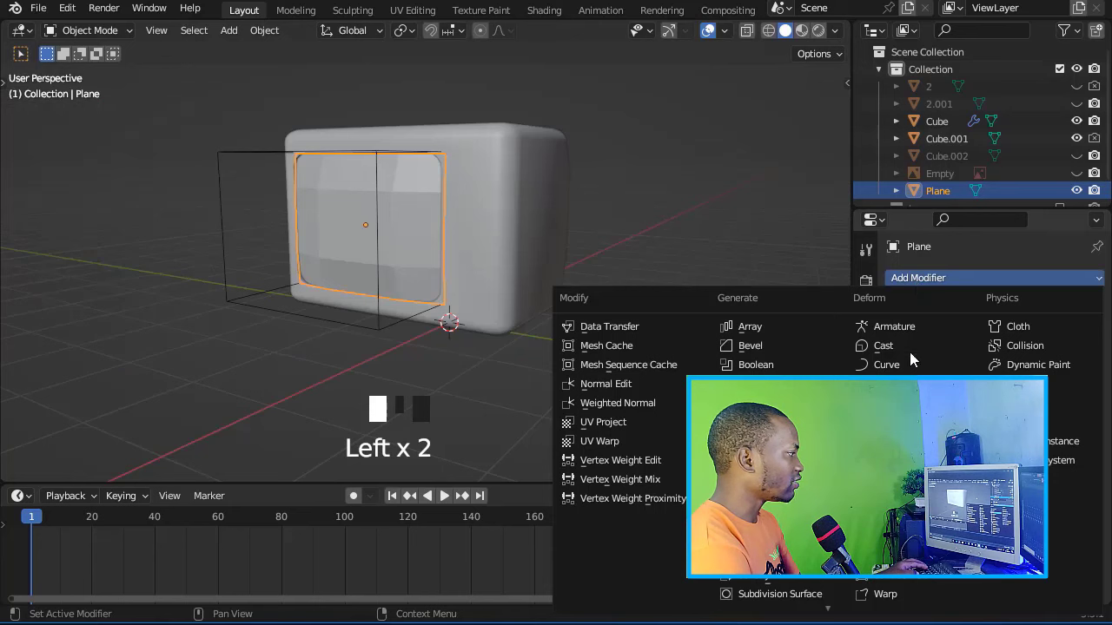
pyautogui.click(786, 594)
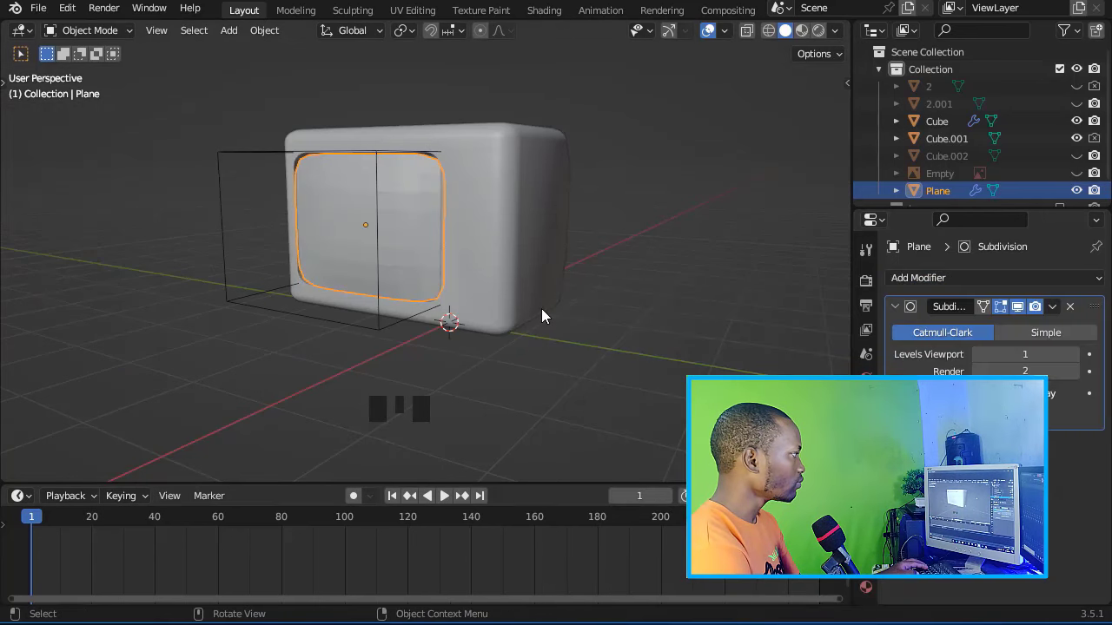
pyautogui.click(1074, 354)
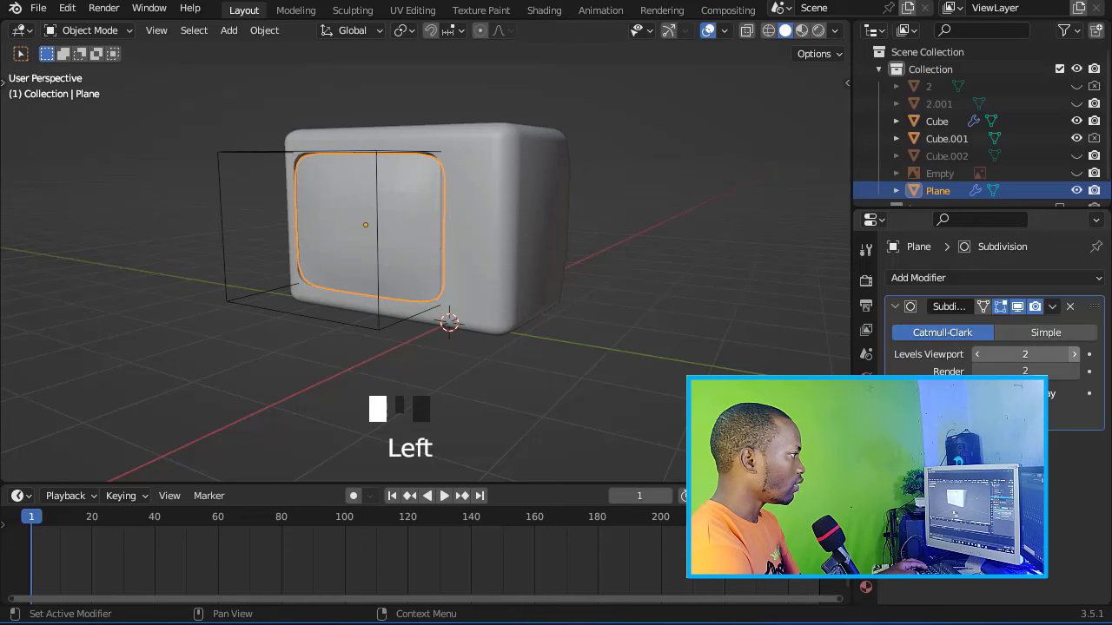
pyautogui.click(1074, 354)
# Step: Apply auto smooth shading to the screen plane
pyautogui.moveTo(391, 224); pyautogui.dragTo(482, 227, button='middle')
pyautogui.rightClick(482, 227)
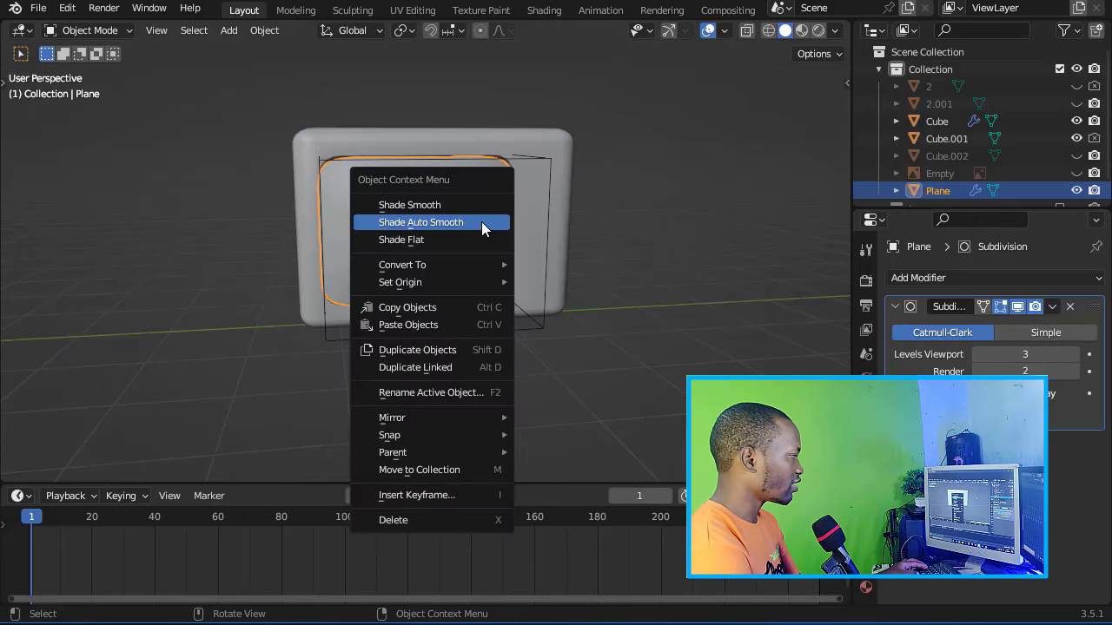
pyautogui.click(481, 222)
# Step: Separate the sloping top rear face of the TV body into its own object
pyautogui.press('Tab')
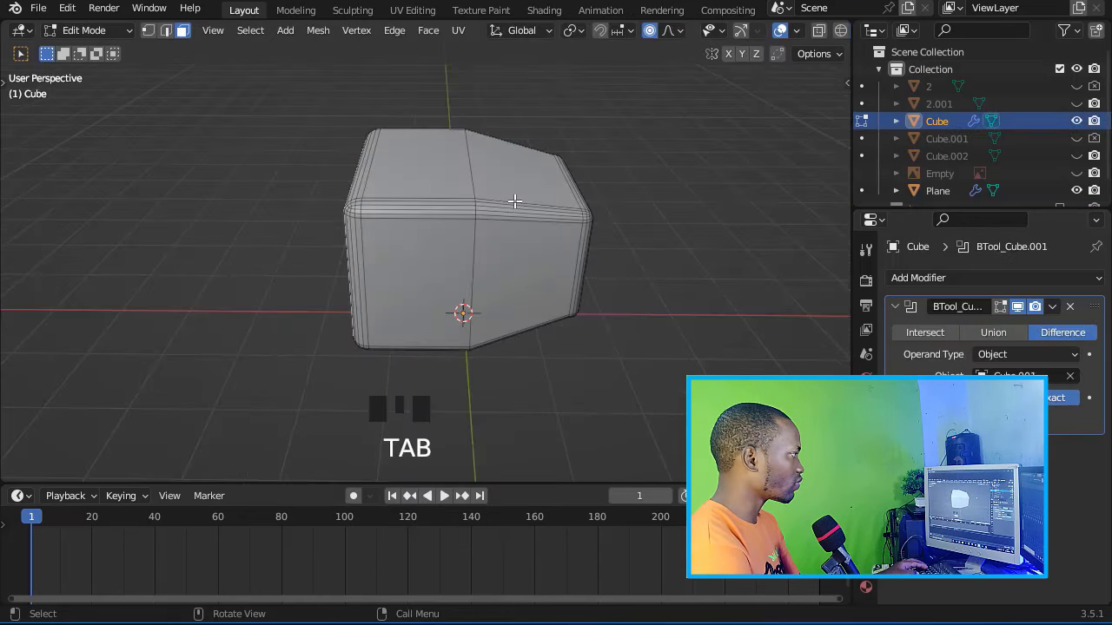
pyautogui.scroll(2, 486, 156)
pyautogui.click(543, 154)
pyautogui.scroll(-2, 542, 155)
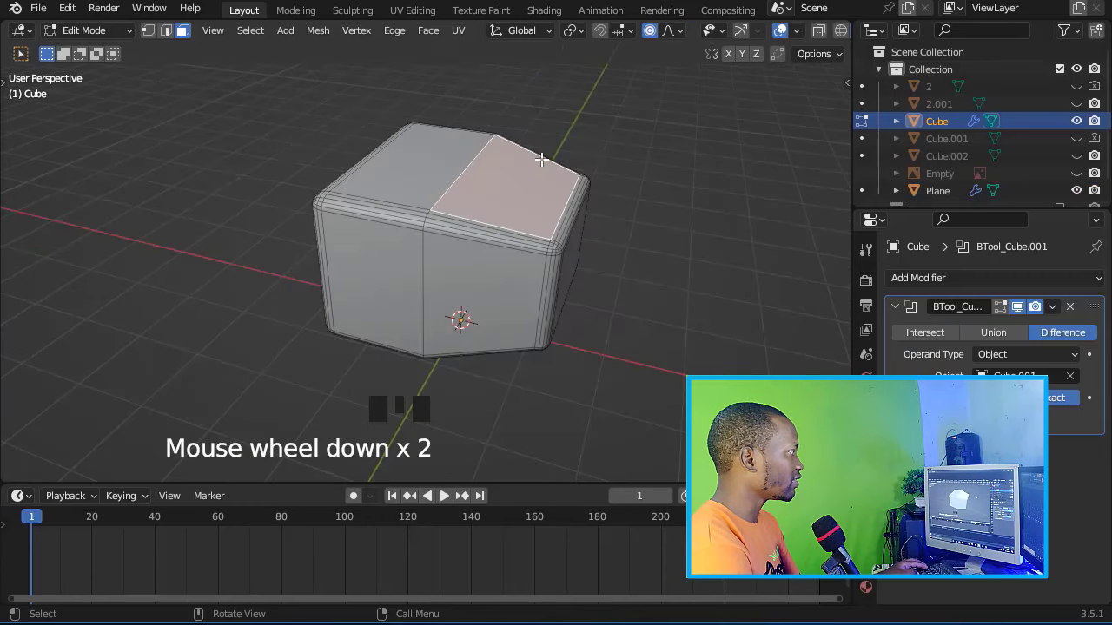
pyautogui.press('p')
pyautogui.click(541, 160)
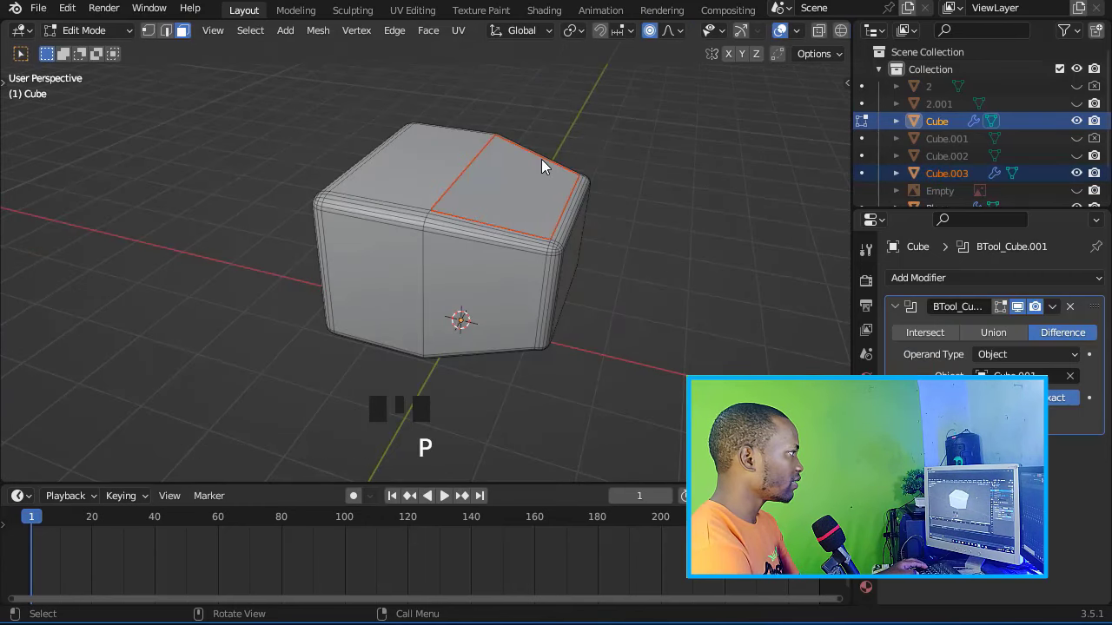
# Step: Cut the separated top rear panel with 29 evenly spaced loop cuts
pyautogui.press('Tab')
pyautogui.click(478, 195)
pyautogui.press('Tab')
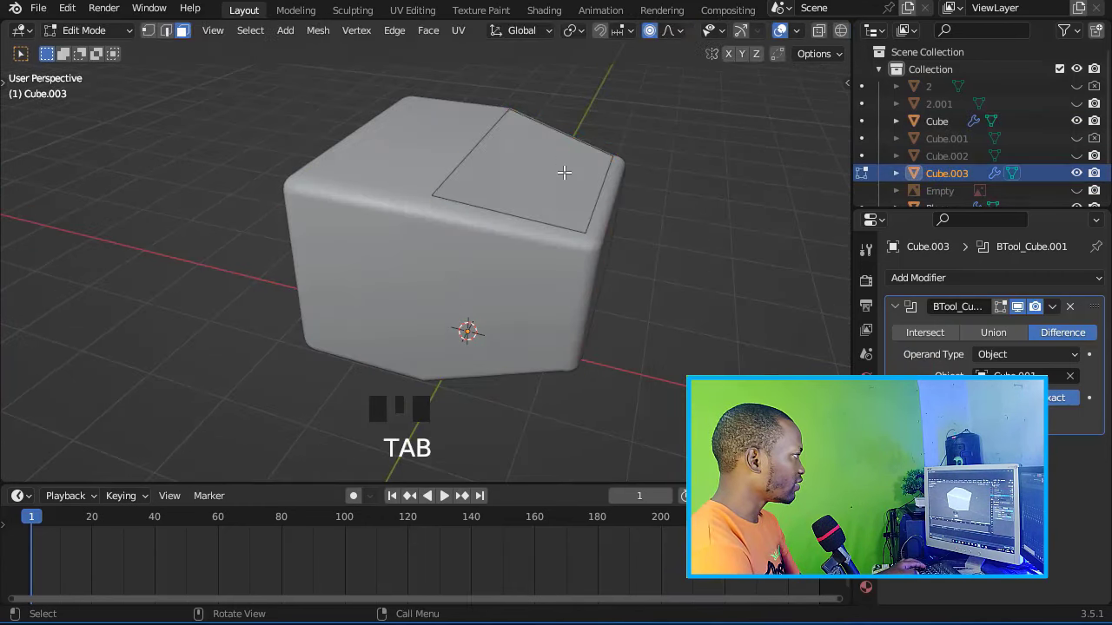
pyautogui.moveTo(565, 171); pyautogui.dragTo(529, 209, button='middle')
pyautogui.hotkey('ctrl', 'r')
pyautogui.scroll(3, 531, 211)
pyautogui.scroll(20, 531, 211)
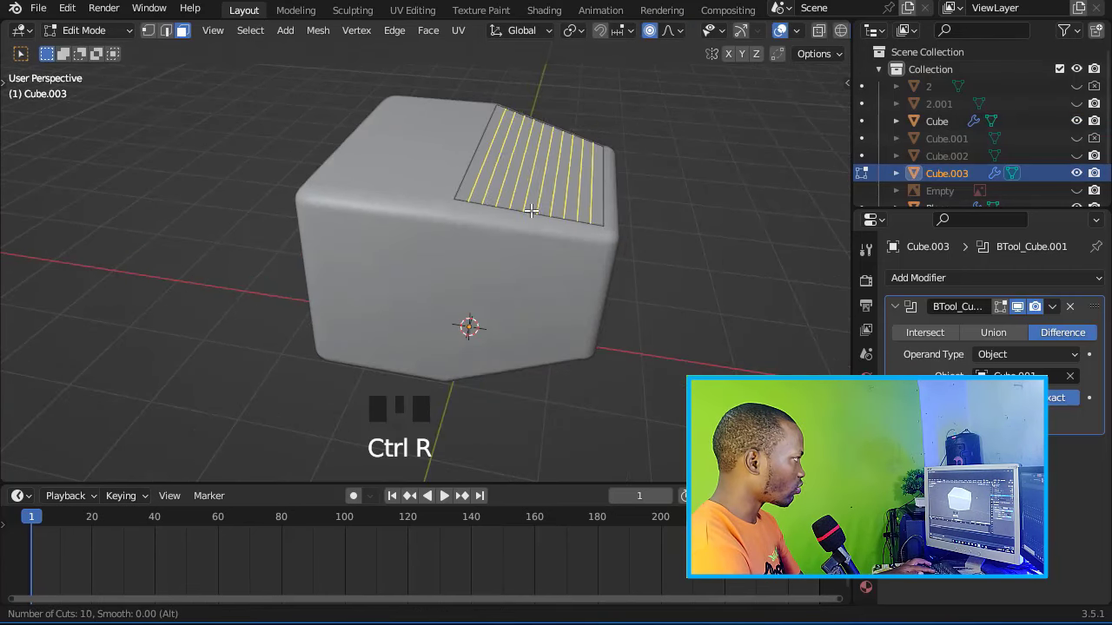
pyautogui.scroll(5, 530, 211)
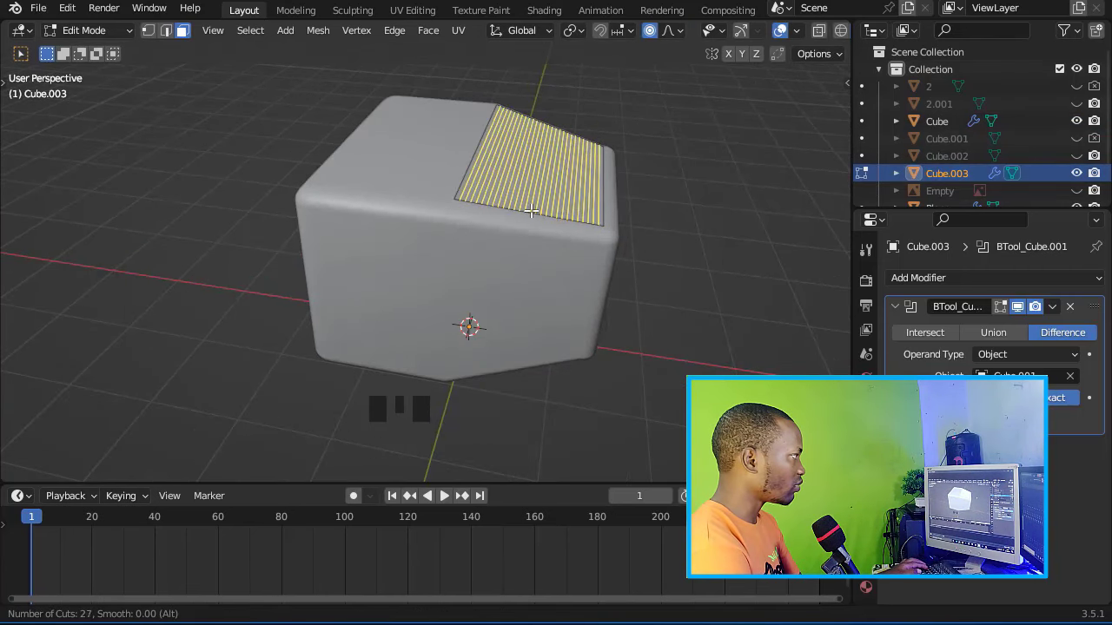
pyautogui.click(531, 211)
pyautogui.rightClick(531, 211)
# Step: Bevel the panel's cuts about 0.0018 m wide with five segments and delete the resulting strips to open vent slots
pyautogui.scroll(3, 466, 218)
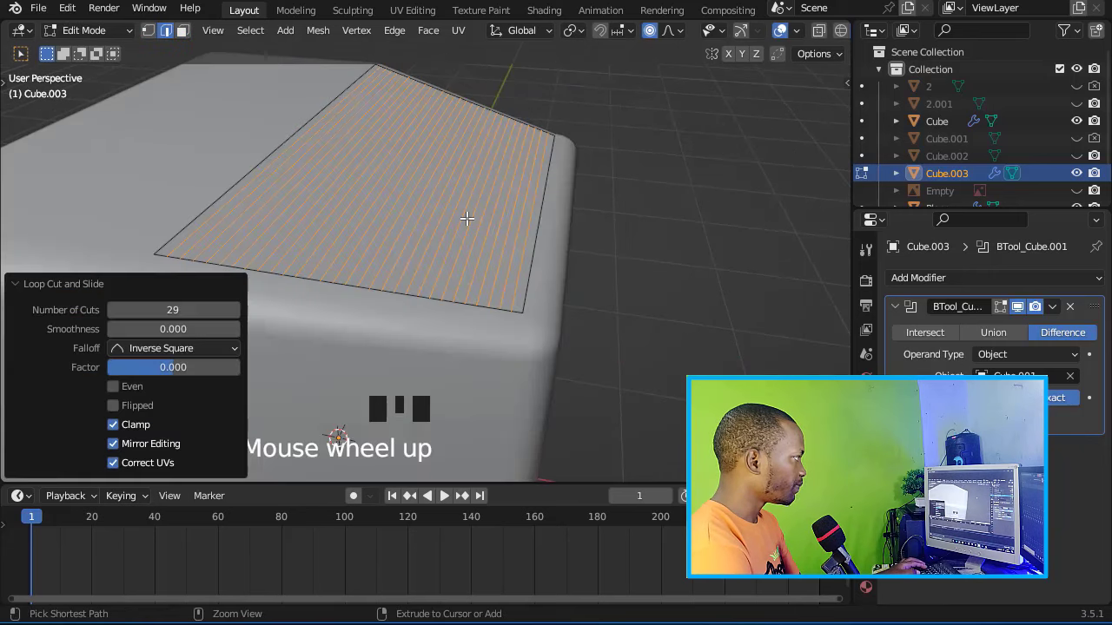
pyautogui.hotkey('ctrl', 'b')
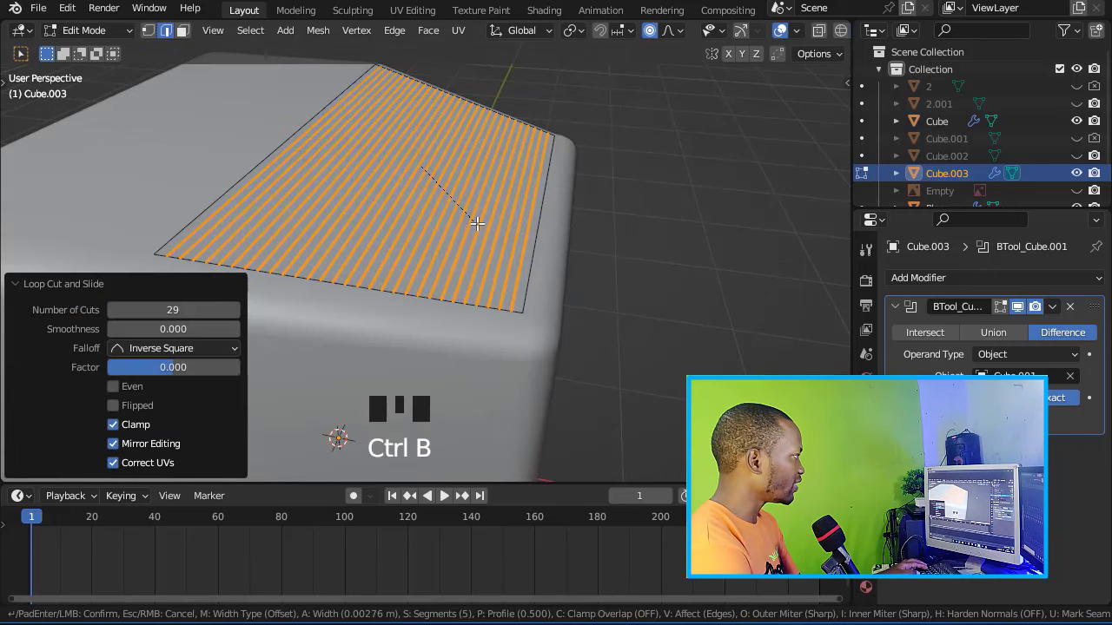
pyautogui.click(475, 223)
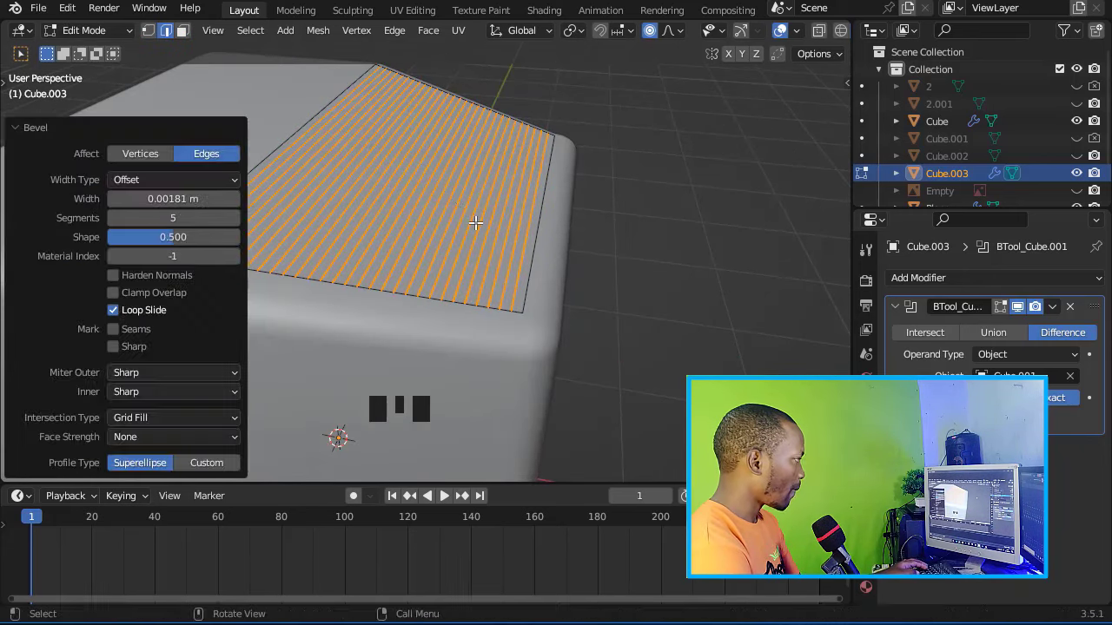
pyautogui.press('x')
pyautogui.click(449, 256)
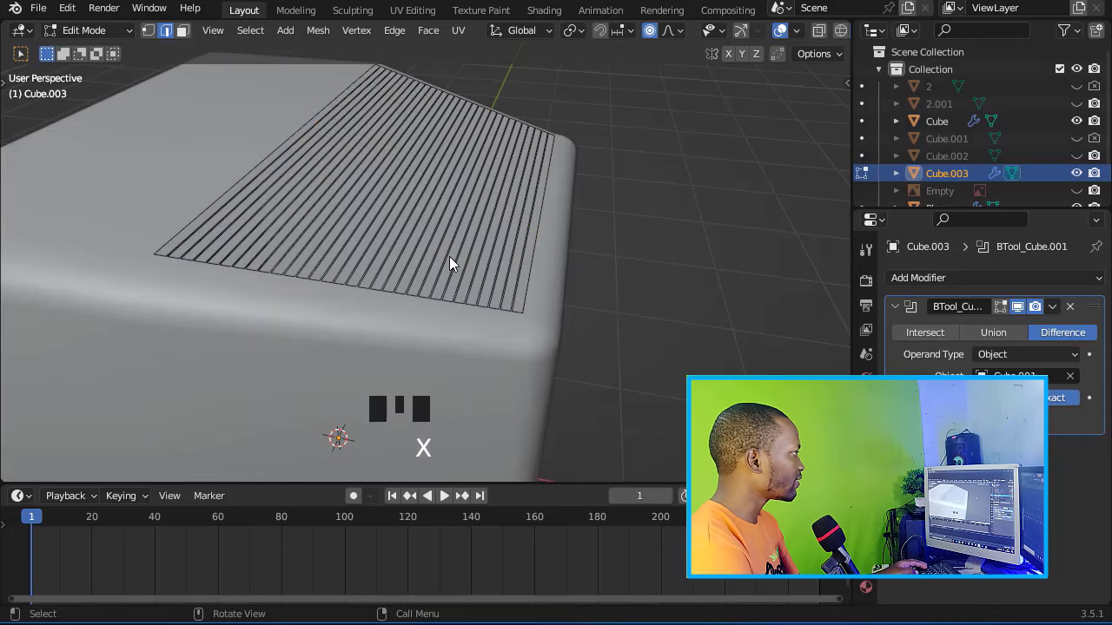
pyautogui.scroll(-5, 473, 247)
pyautogui.press('Tab')
# Step: Add a cube as a narrow upright block beside the screen, scaling it about 1.11 along Z and reducing its depth along X
pyautogui.hotkey('shift', 'a')
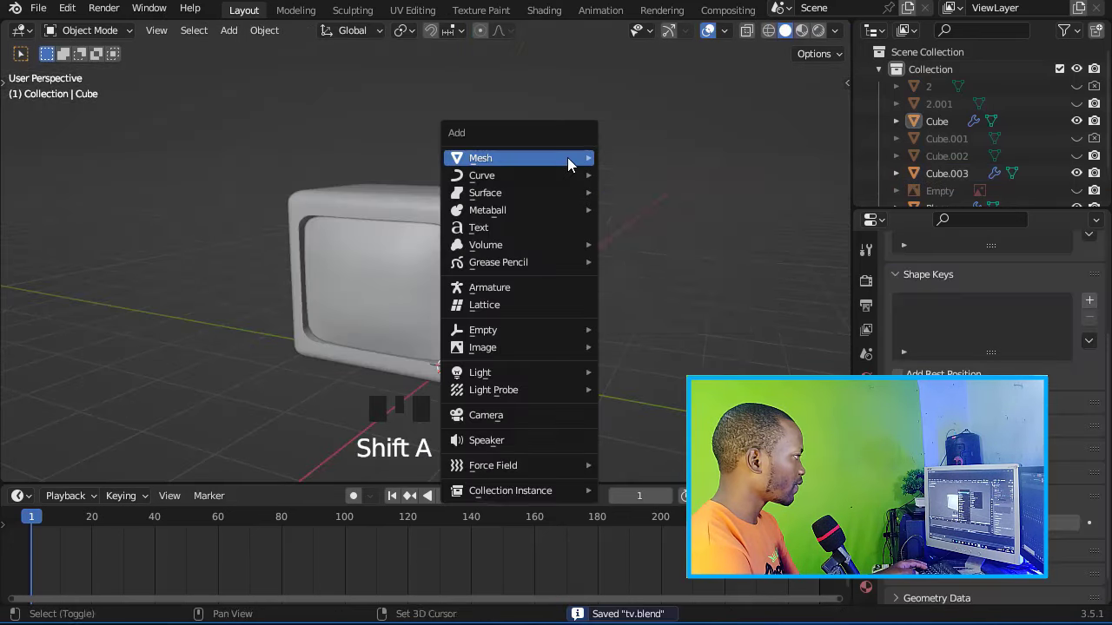
pyautogui.moveTo(574, 158)
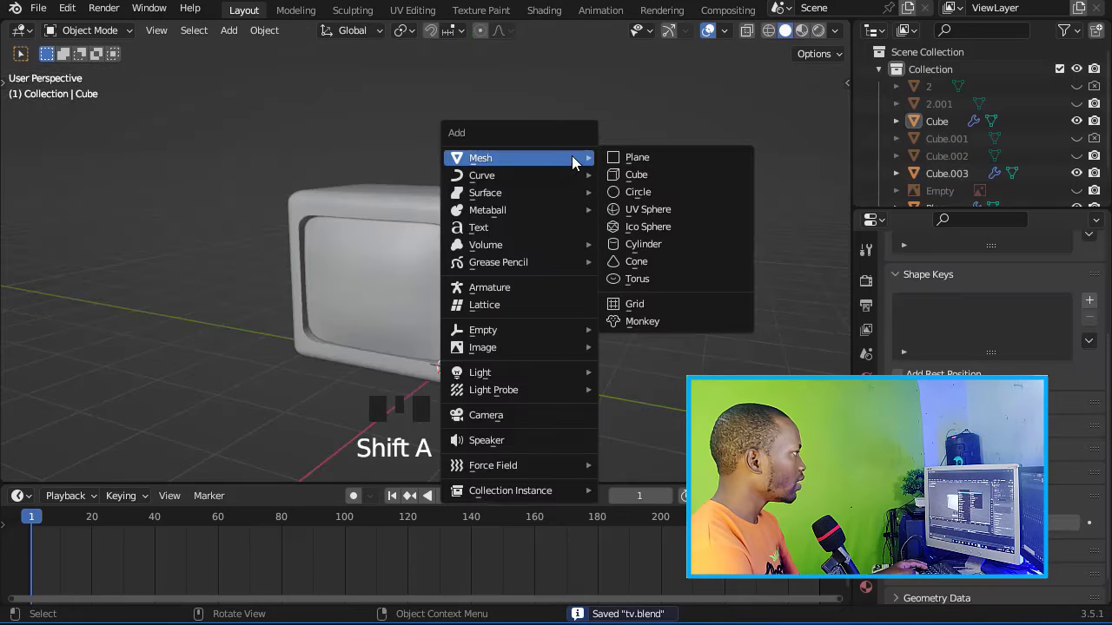
pyautogui.click(636, 175)
pyautogui.press('s')
pyautogui.press('z')
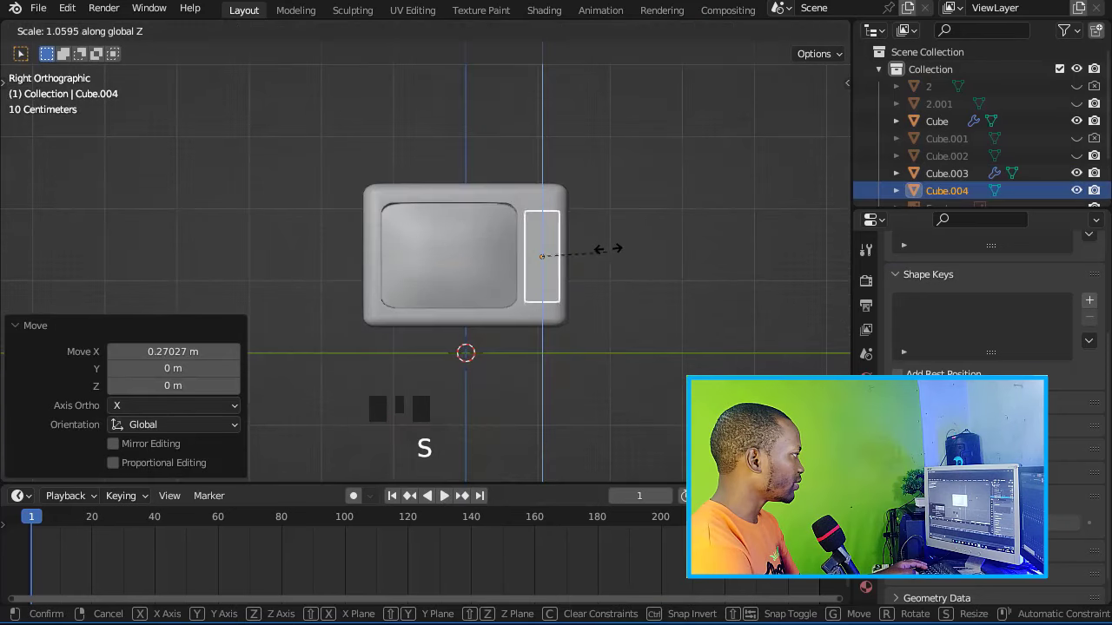
pyautogui.click(620, 246)
pyautogui.moveTo(621, 246); pyautogui.dragTo(472, 248, button='middle')
pyautogui.press('s')
pyautogui.press('x')
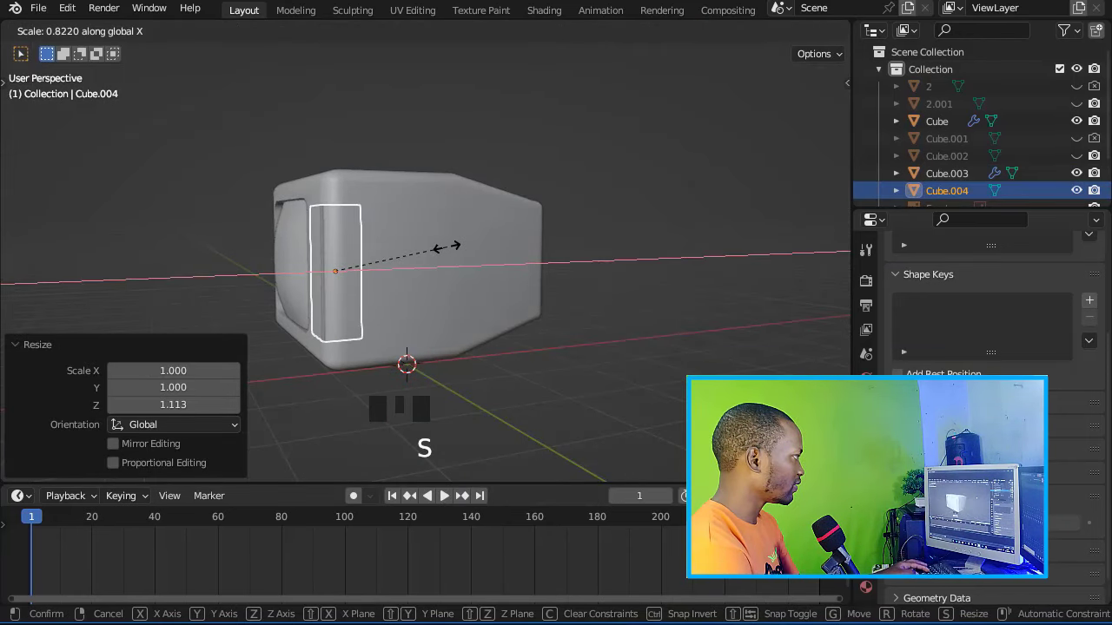
# Step: Duplicate the block and move the copy along X to stand clear in front of the TV
pyautogui.hotkey('shift', 'd')
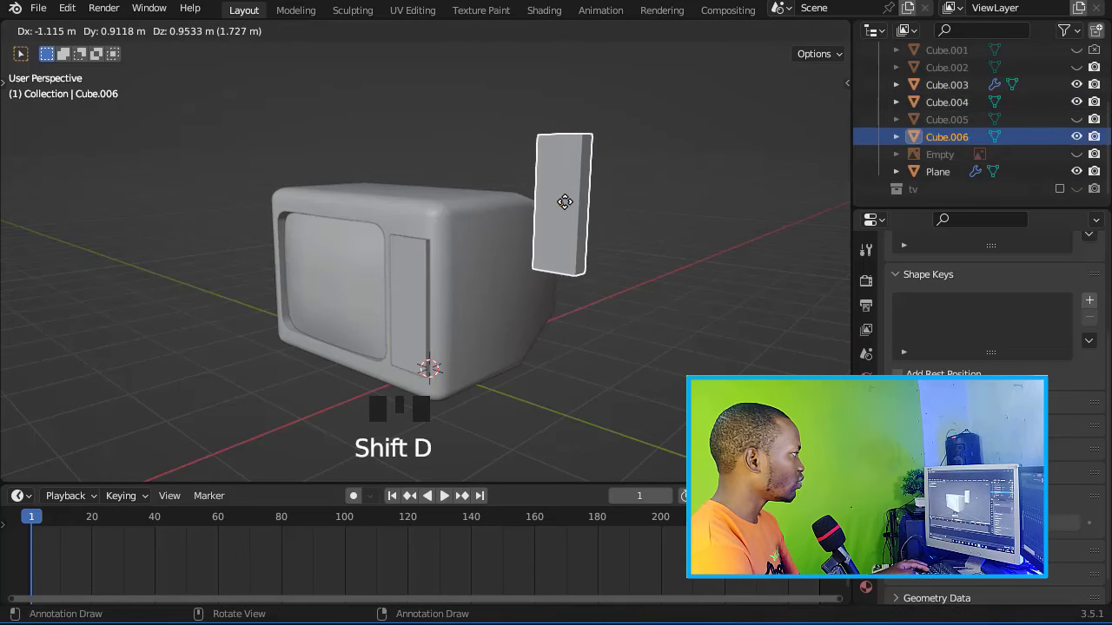
pyautogui.click(565, 203)
pyautogui.press('g')
pyautogui.press('x')
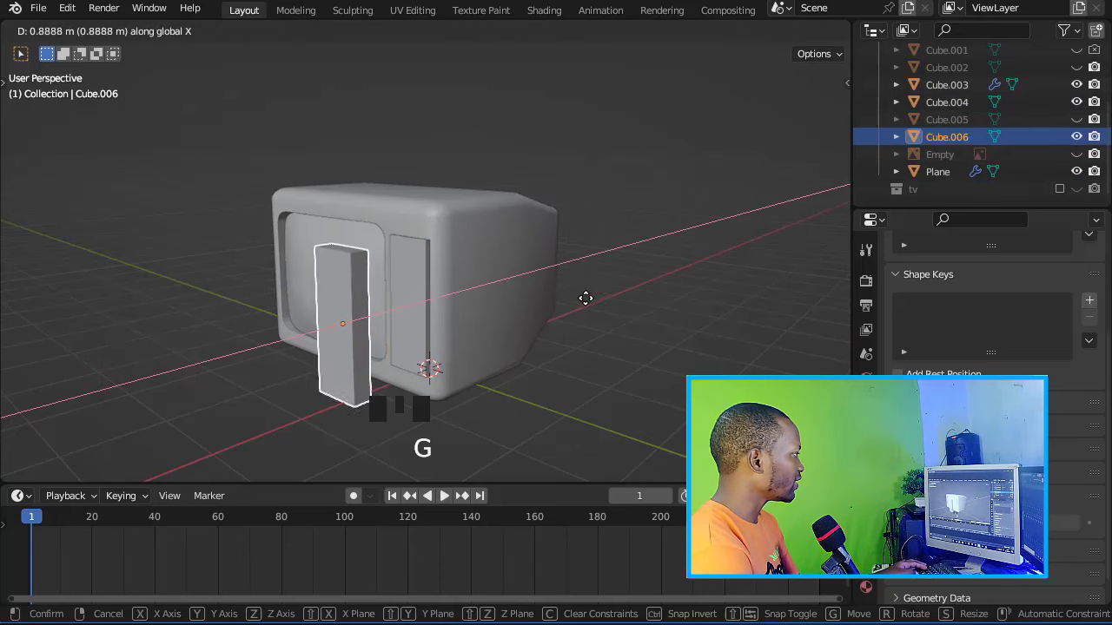
pyautogui.click(581, 305)
# Step: Cut the original block out of the TV body with a Boolean difference
pyautogui.click(444, 305)
pyautogui.keyDown('shift'); pyautogui.click(453, 300); pyautogui.keyUp('shift')
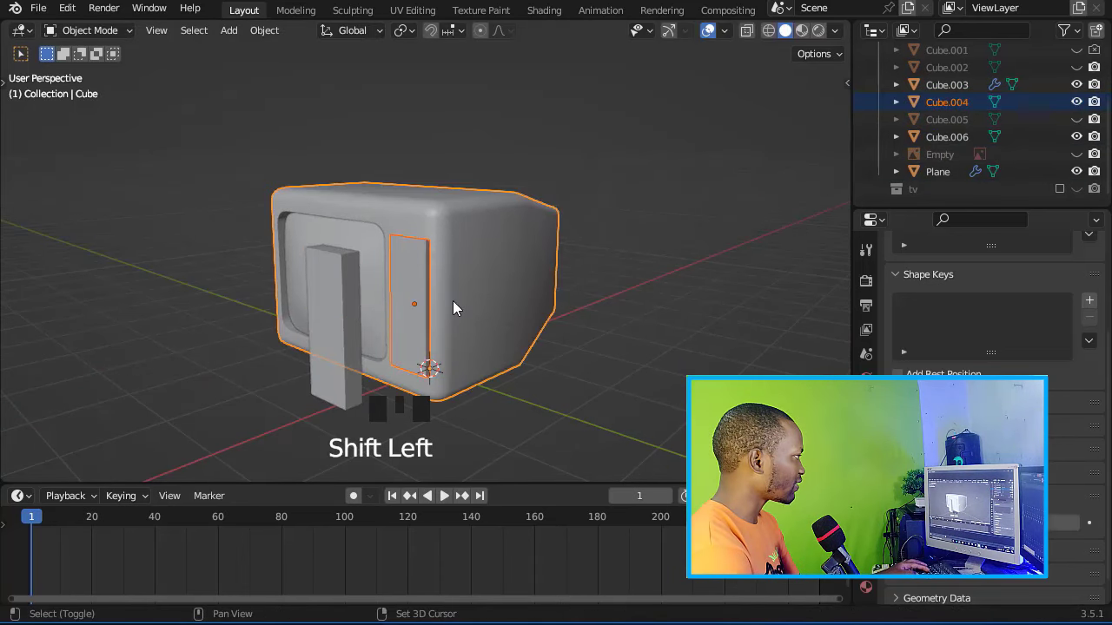
pyautogui.press('ctrl+KP_Subtract')
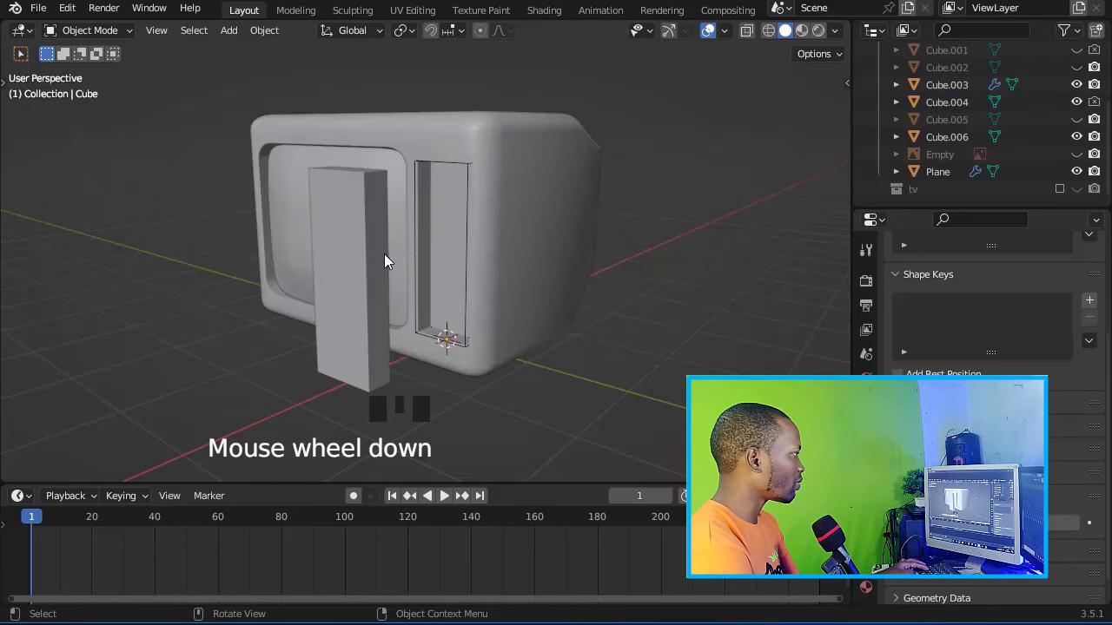
# Step: Move the duplicated block back along X into the recess beside the screen
pyautogui.click(384, 254)
pyautogui.press('g')
pyautogui.press('x')
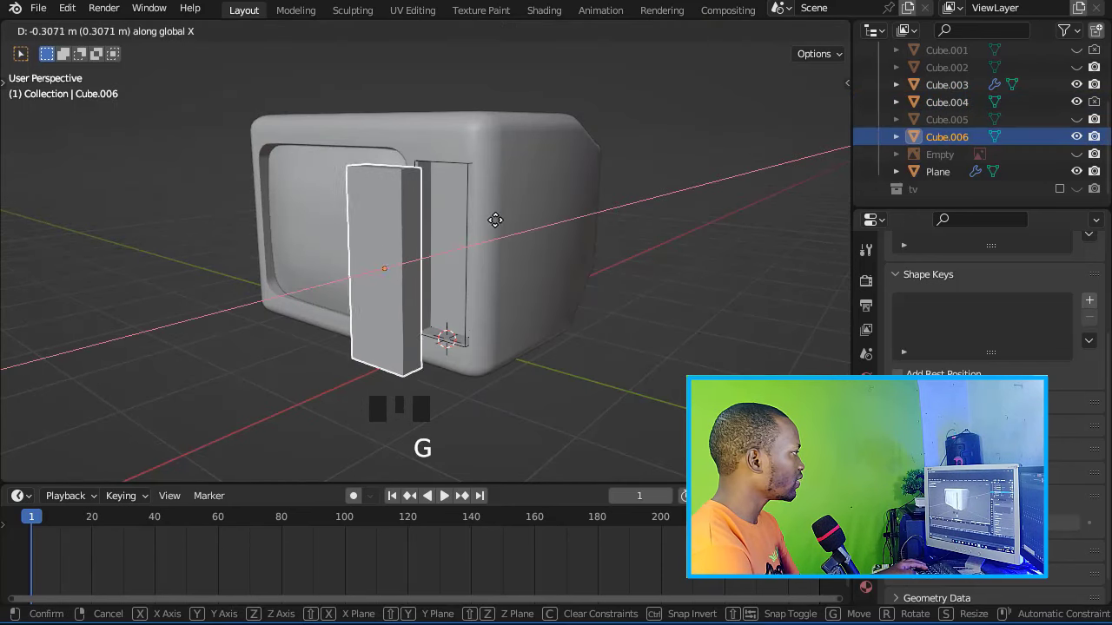
pyautogui.click(526, 186)
pyautogui.moveTo(527, 186); pyautogui.dragTo(636, 250, button='middle')
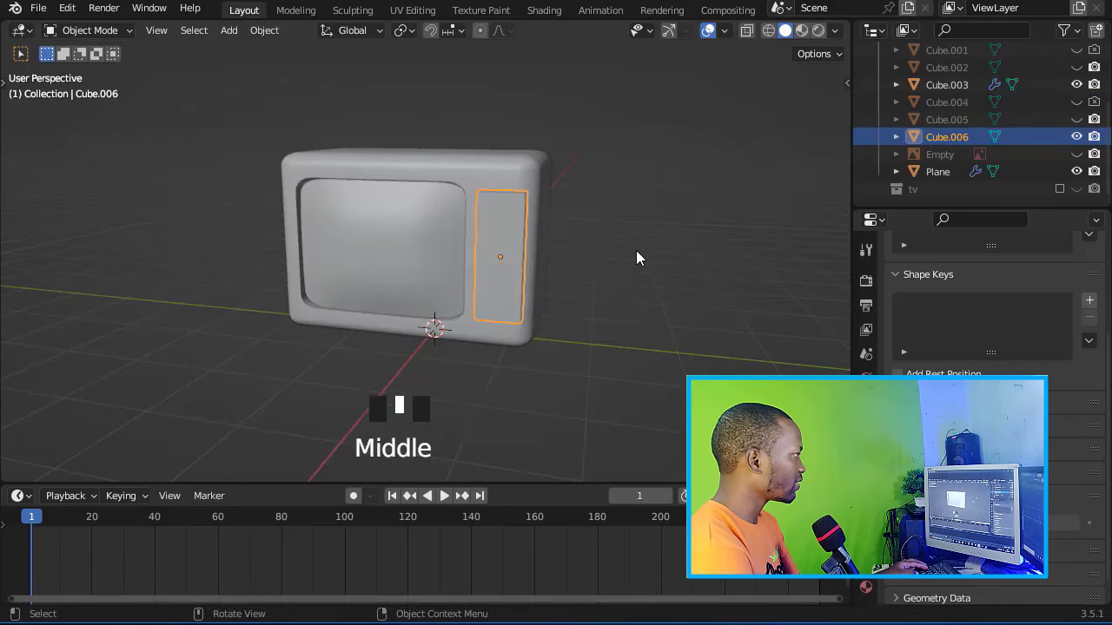
pyautogui.click(636, 250)
# Step: Add a cylinder with 64 vertices
pyautogui.hotkey('shift', 'a')
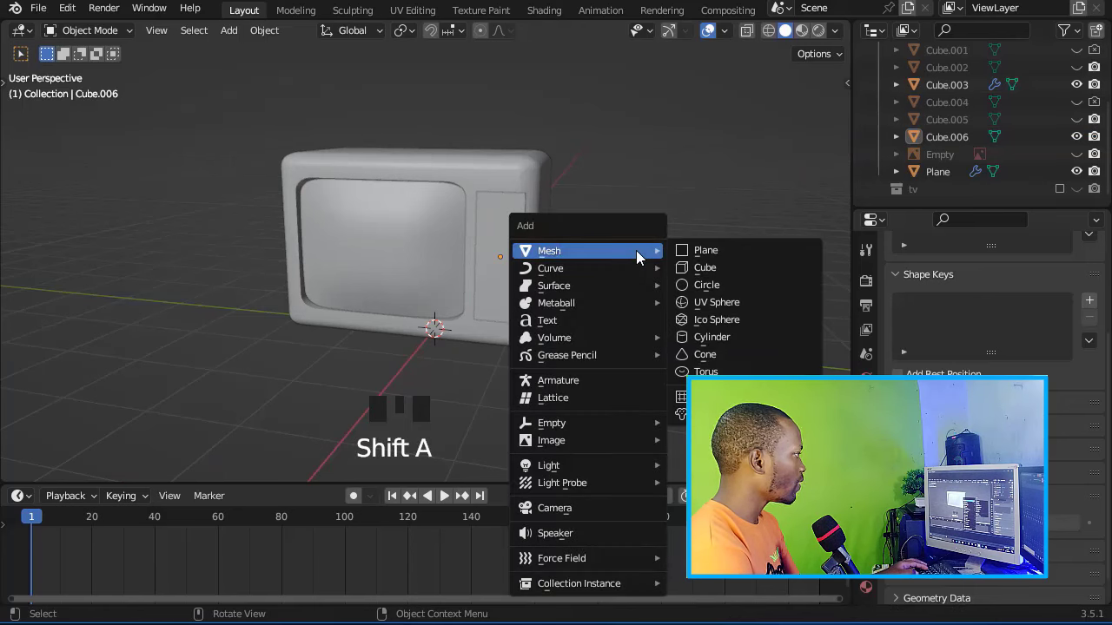
pyautogui.click(711, 337)
pyautogui.click(173, 259)
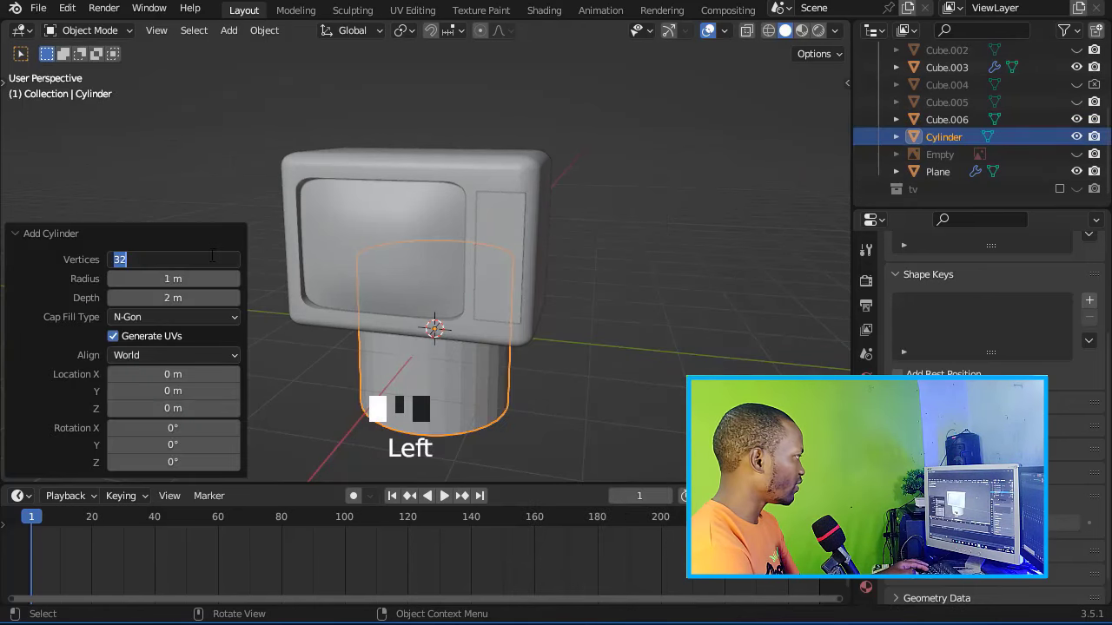
pyautogui.write('64')
pyautogui.click(634, 300)
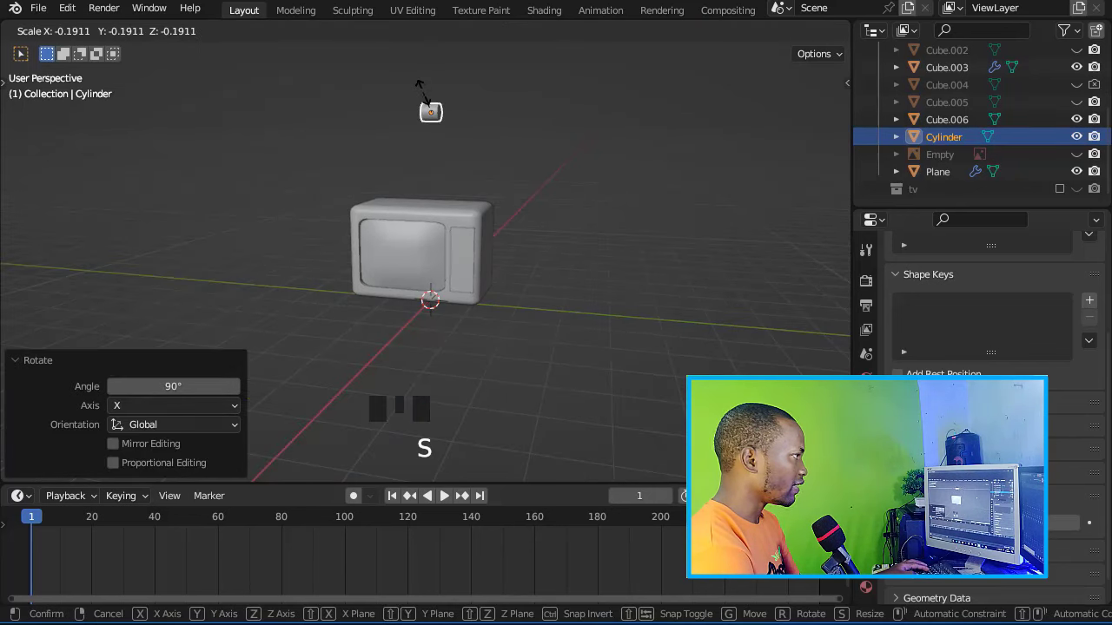
# Step: Lay the cylinder sideways with a 90° rotation about X, shrink it to about 0.129 and scale it about 1.14 along Y
pyautogui.click(423, 99)
pyautogui.press('s')
pyautogui.press('y')
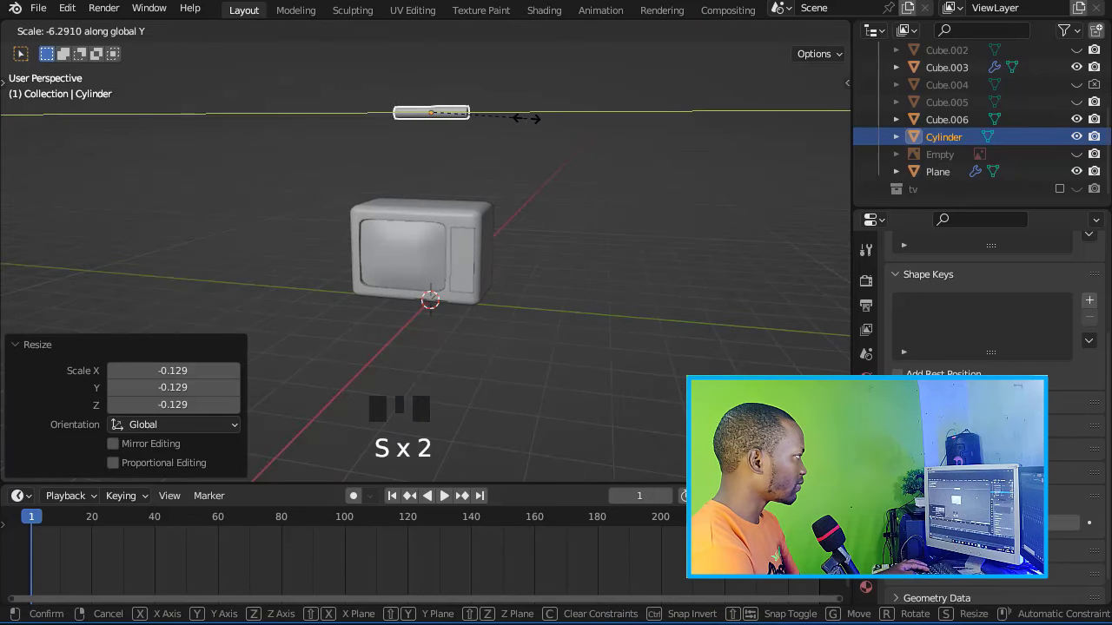
pyautogui.click(487, 114)
# Step: Place the thin cylinder horizontally across the lower end of the control panel in the right view
pyautogui.press('KP_3')
pyautogui.press('g')
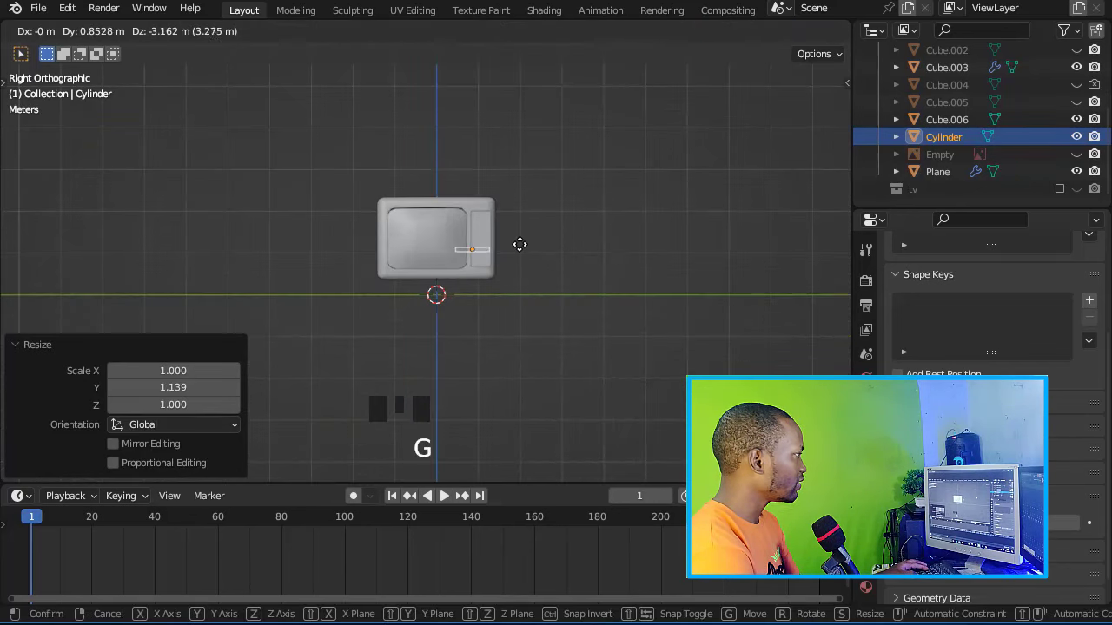
pyautogui.scroll(5, 525, 245)
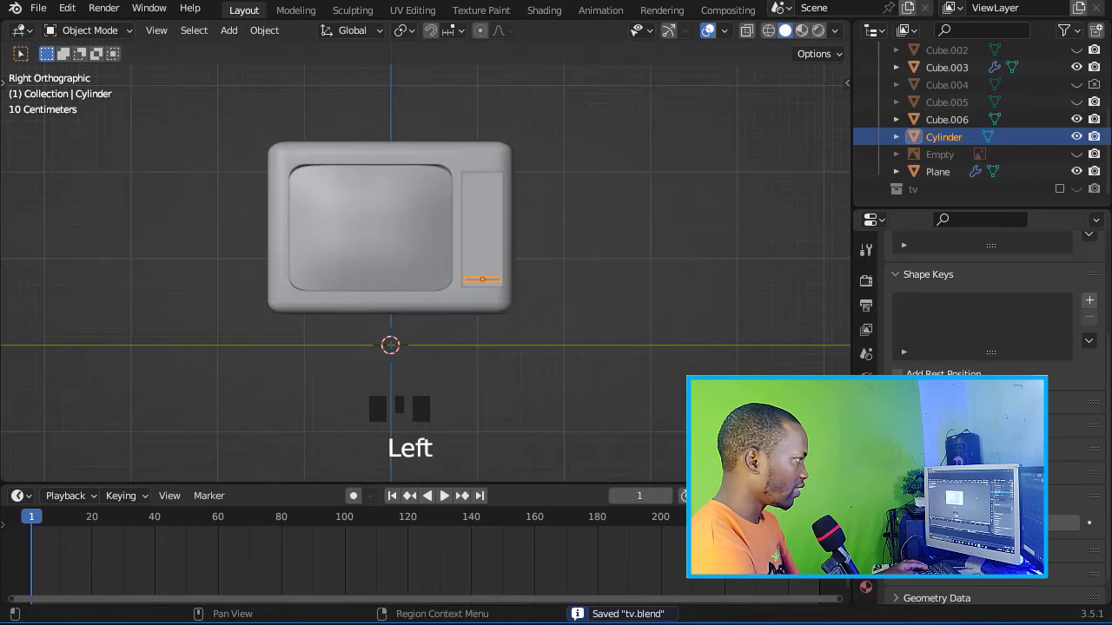
# Step: Add an Array modifier to the cylinder with a relative offset of 0 on X and -1.4 on Y
pyautogui.click(865, 466)
pyautogui.click(928, 276)
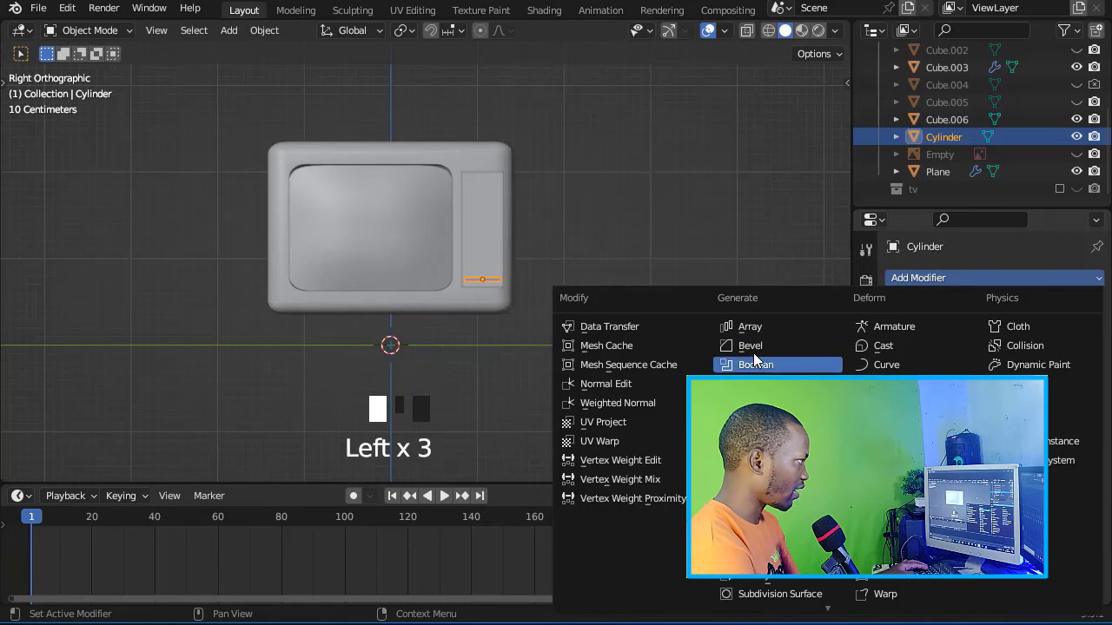
pyautogui.click(752, 327)
pyautogui.click(1023, 408)
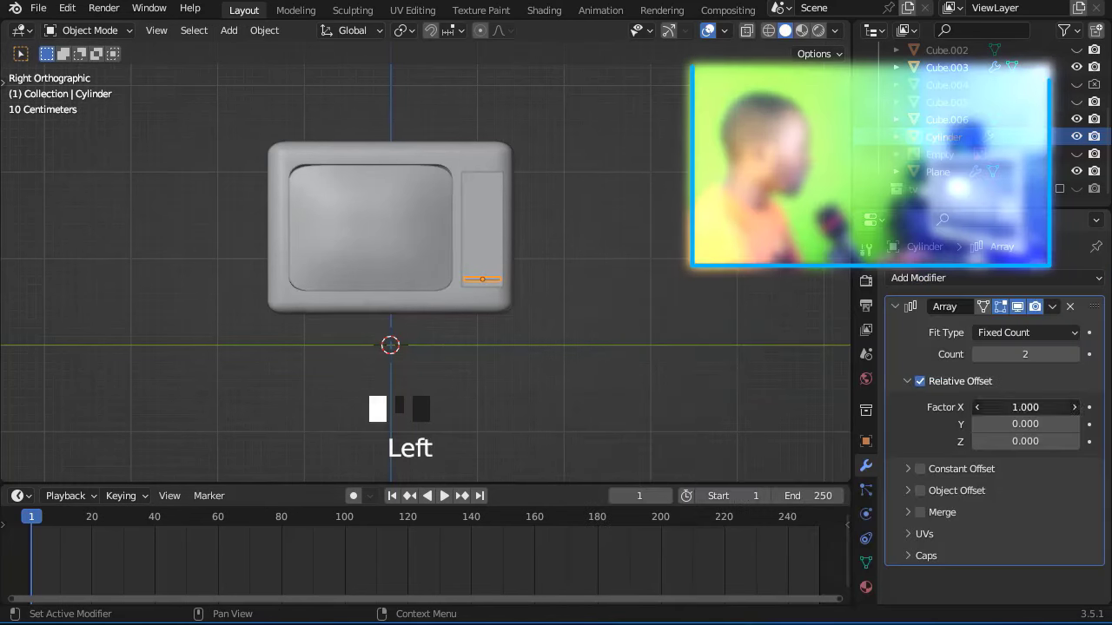
pyautogui.write('0')
pyautogui.click(931, 433)
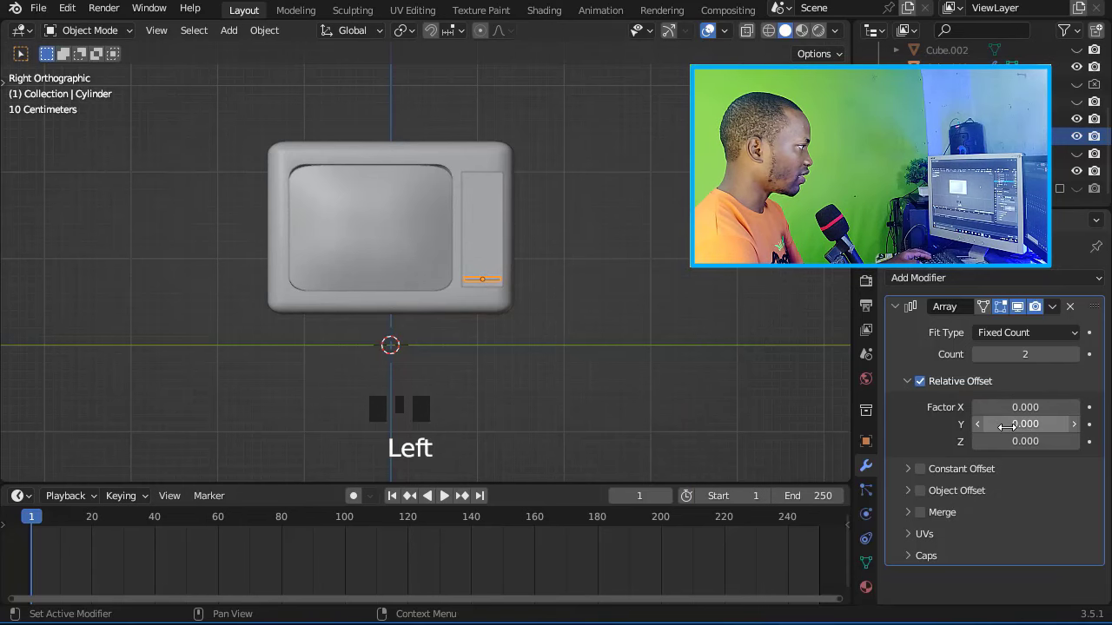
pyautogui.click(1025, 425)
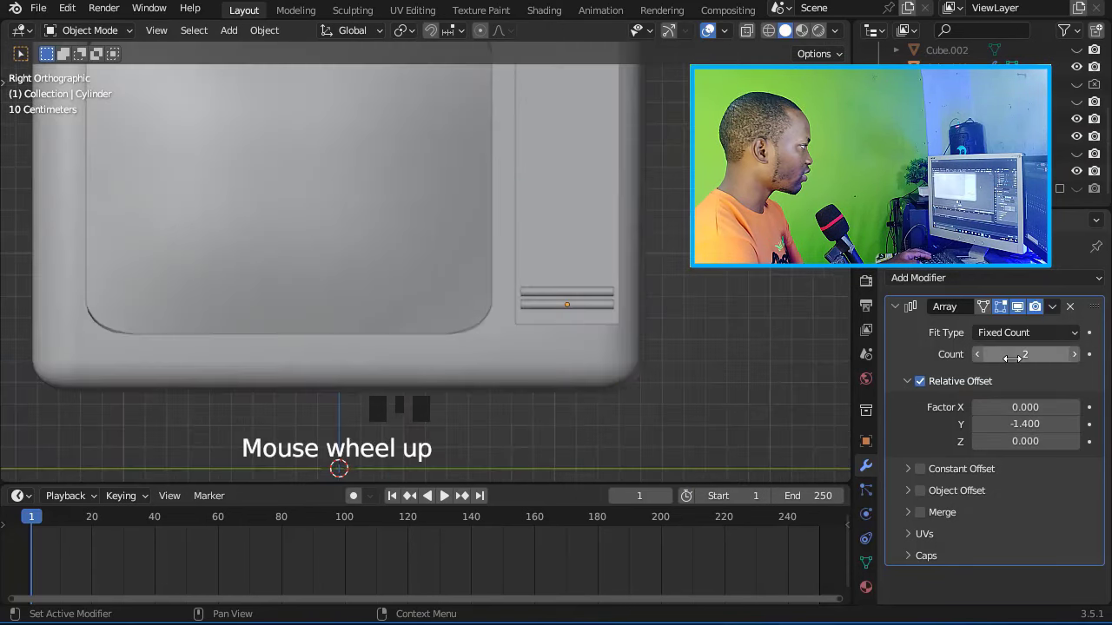
# Step: Set the cylinder array's count to 13 and cut the array out of the control panel with a Boolean difference
pyautogui.moveTo(1014, 354); pyautogui.dragTo(1075, 354)
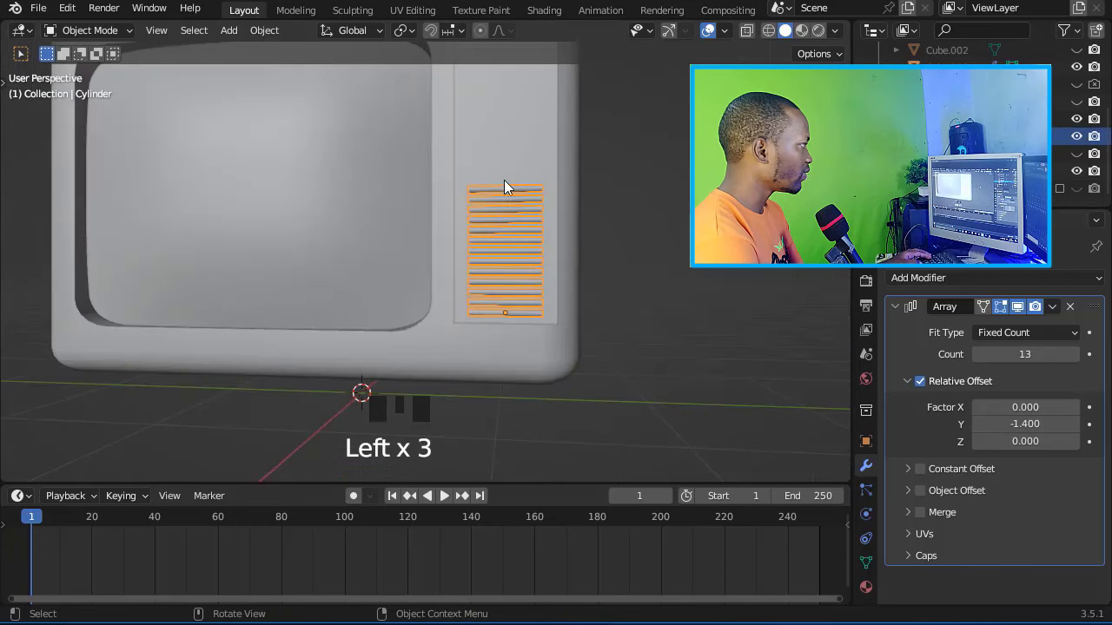
pyautogui.keyDown('shift'); pyautogui.click(506, 164); pyautogui.keyUp('shift')
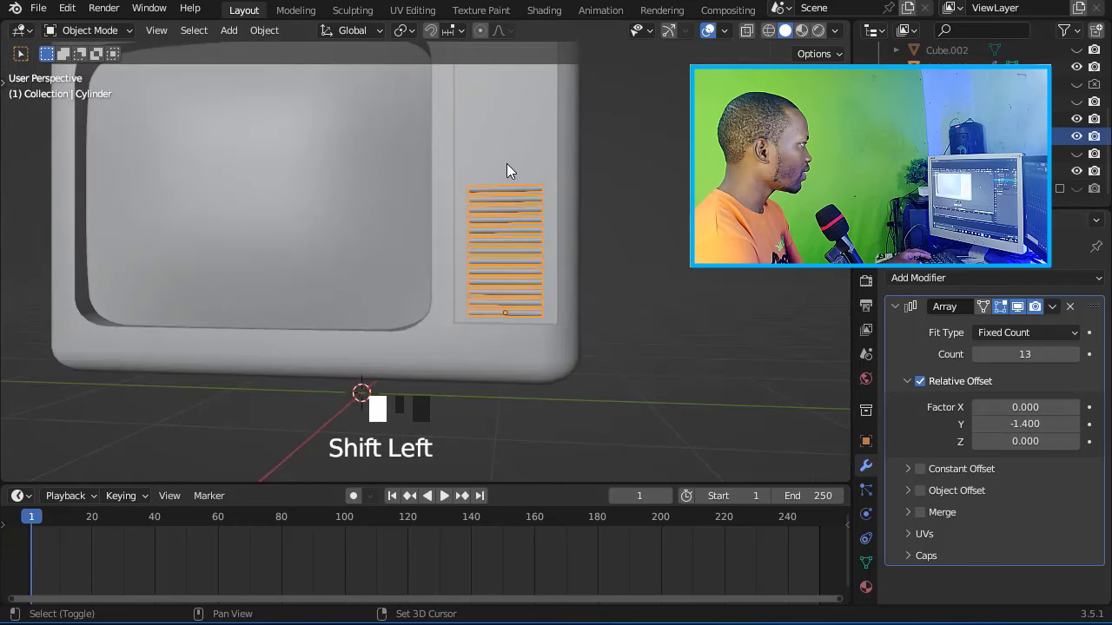
pyautogui.press('ctrl+KP_Subtract')
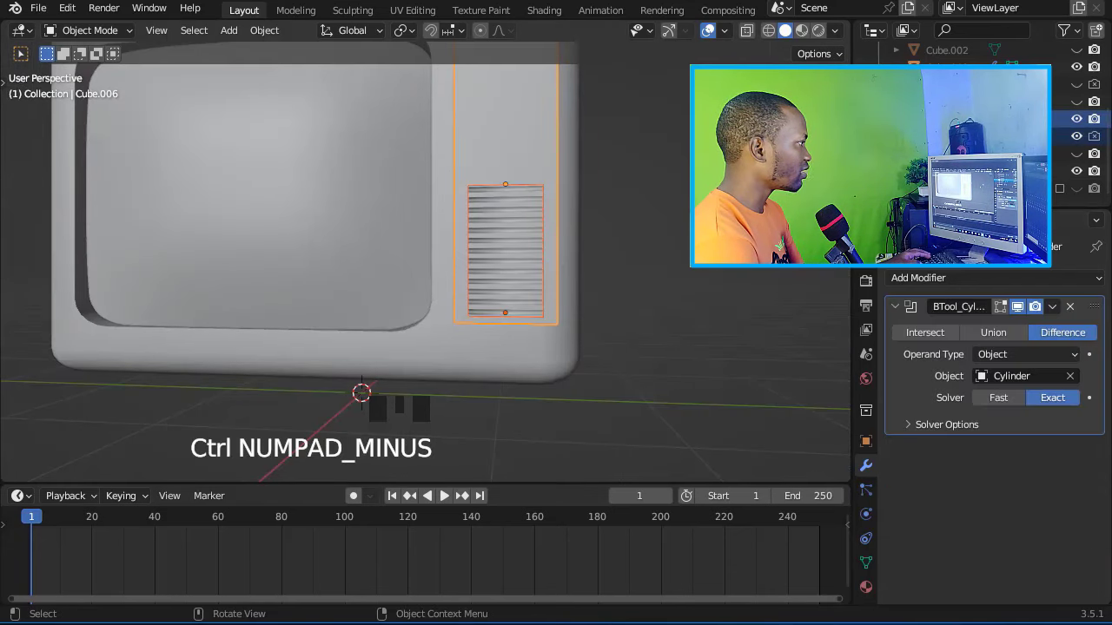
pyautogui.click(712, 174)
pyautogui.moveTo(712, 174); pyautogui.dragTo(713, 174, button='middle')
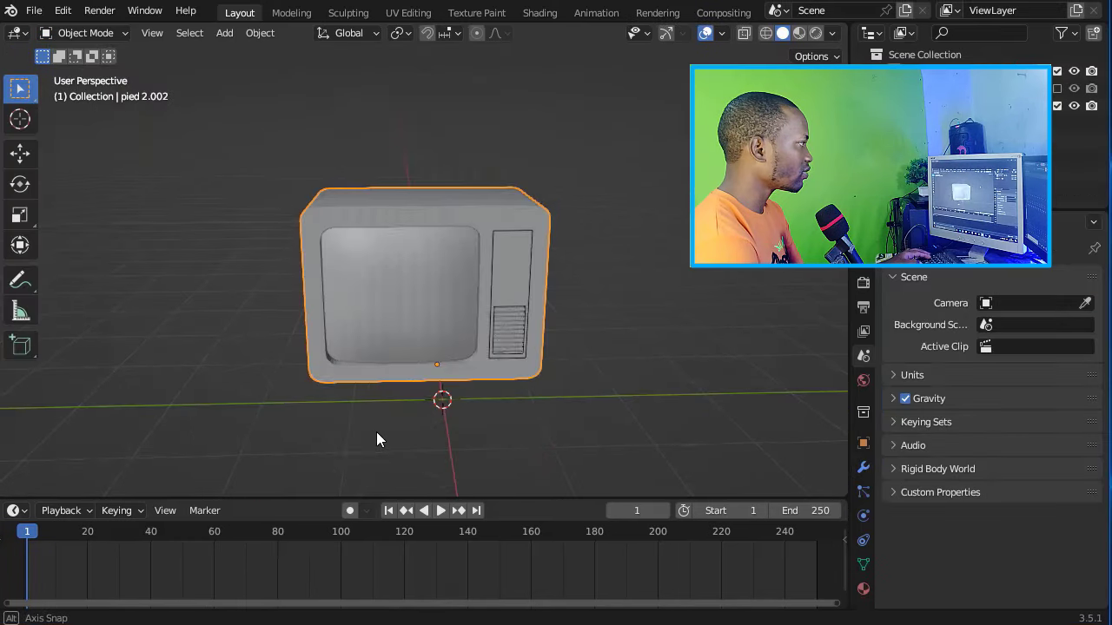
# Step: Add a 32-vertex mesh circle of 1 m radius and raise it about 3.1 m along Z, above the television
pyautogui.moveTo(376, 432); pyautogui.dragTo(458, 166, button='middle')
pyautogui.click(457, 167)
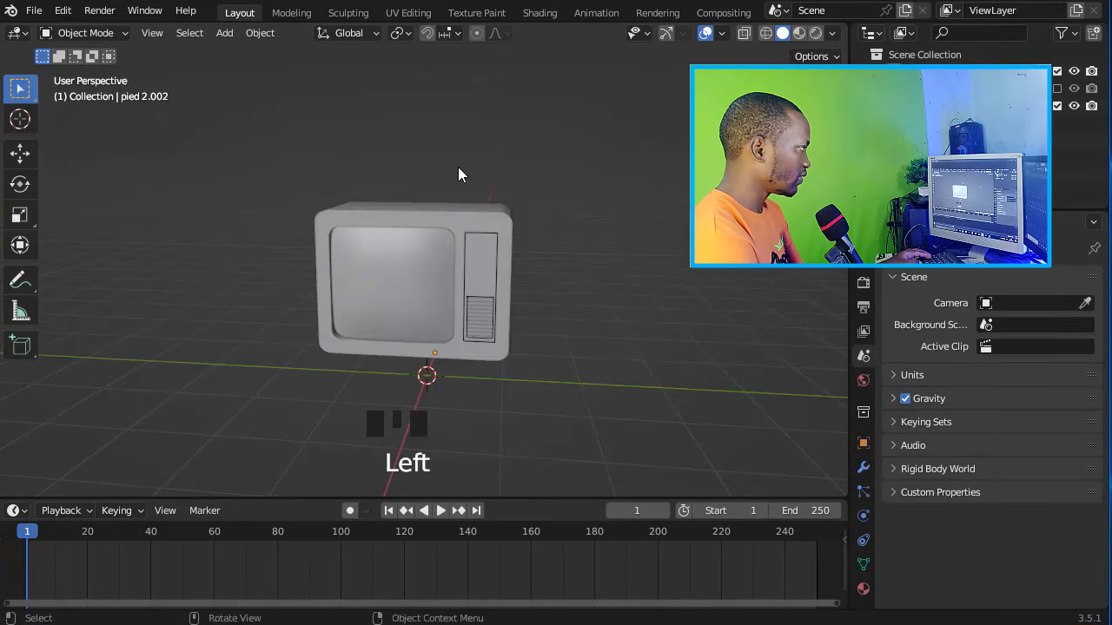
pyautogui.hotkey('shift', 'a')
pyautogui.moveTo(457, 167)
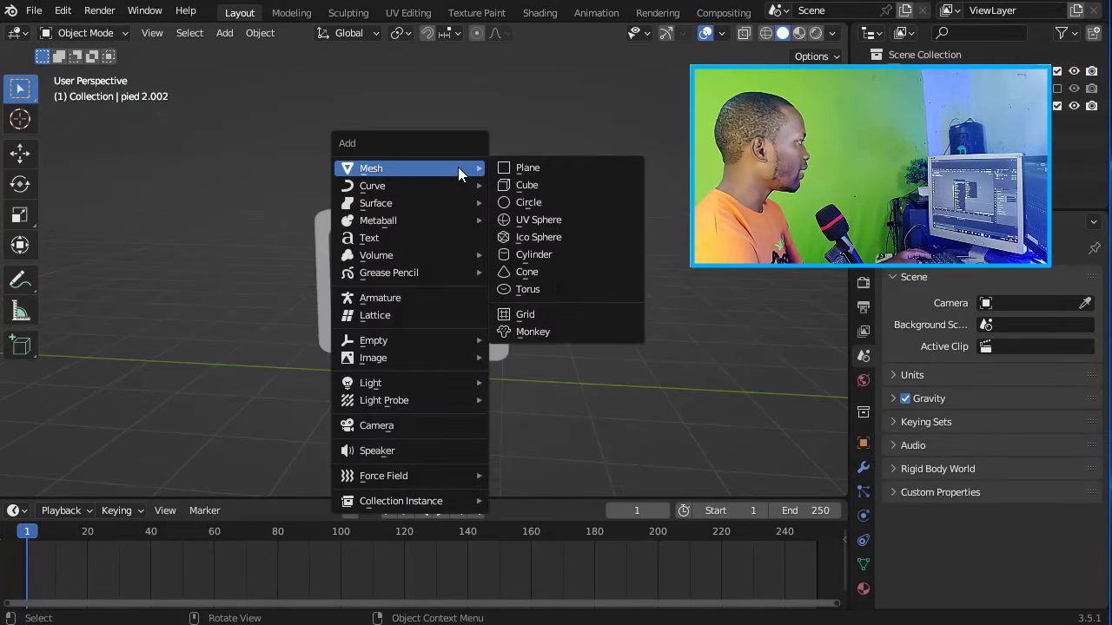
pyautogui.click(512, 202)
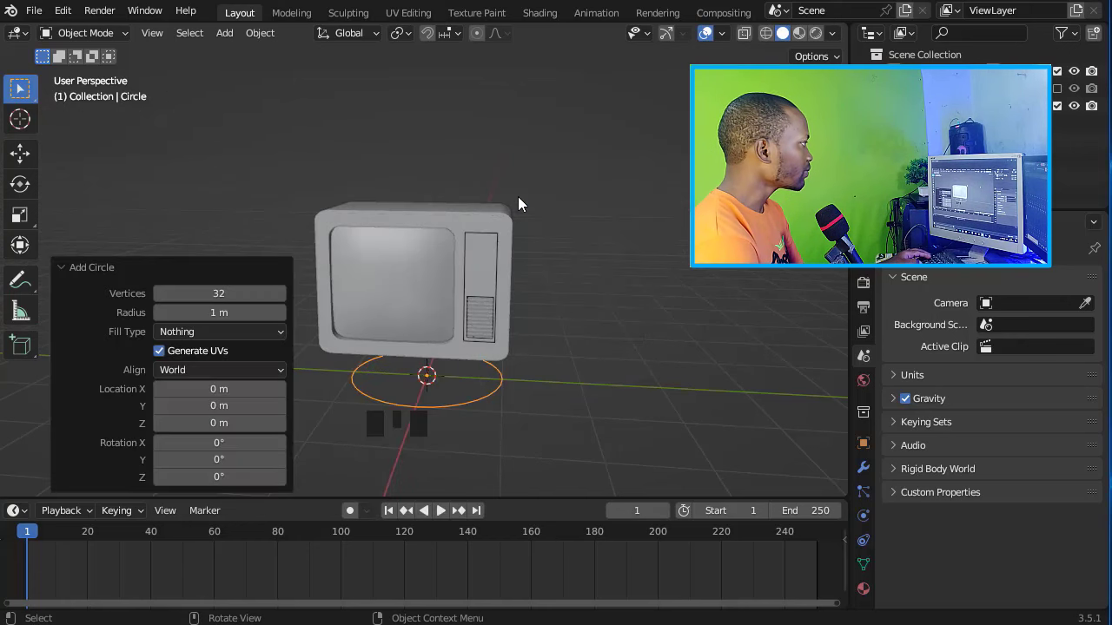
pyautogui.press('g')
pyautogui.press('z')
pyautogui.click(460, 408)
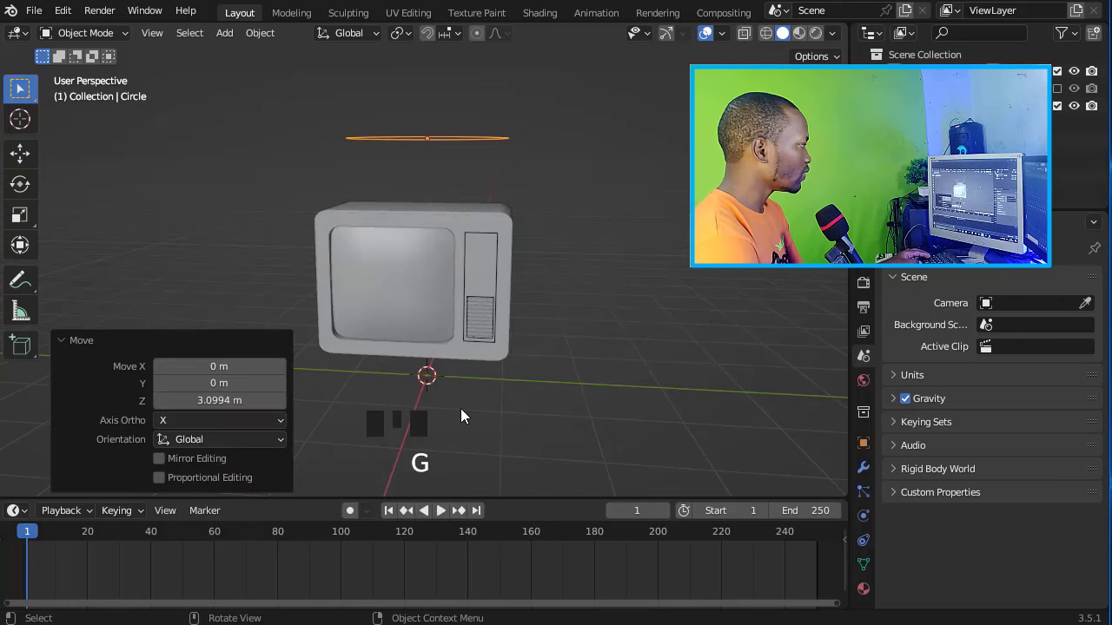
# Step: Join the circle's middle pair of opposite vertices and the neighbouring pair on the rear side with straight edges
pyautogui.press('KP_7')
pyautogui.scroll(2, 460, 408)
pyautogui.press('Tab')
pyautogui.click(492, 155)
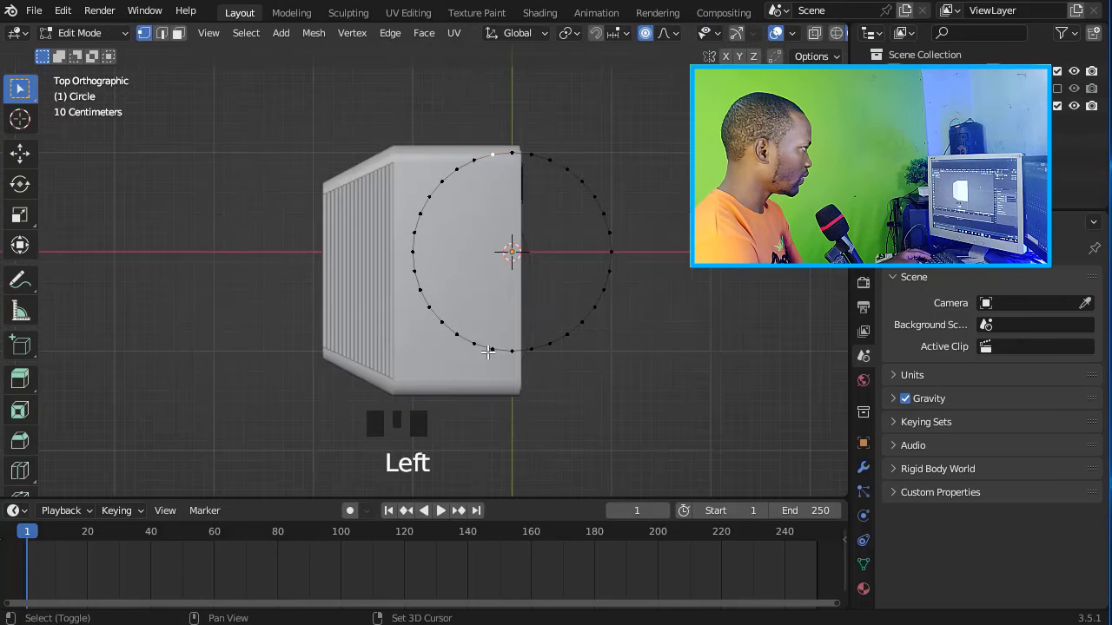
pyautogui.keyDown('shift'); pyautogui.click(492, 347); pyautogui.keyUp('shift')
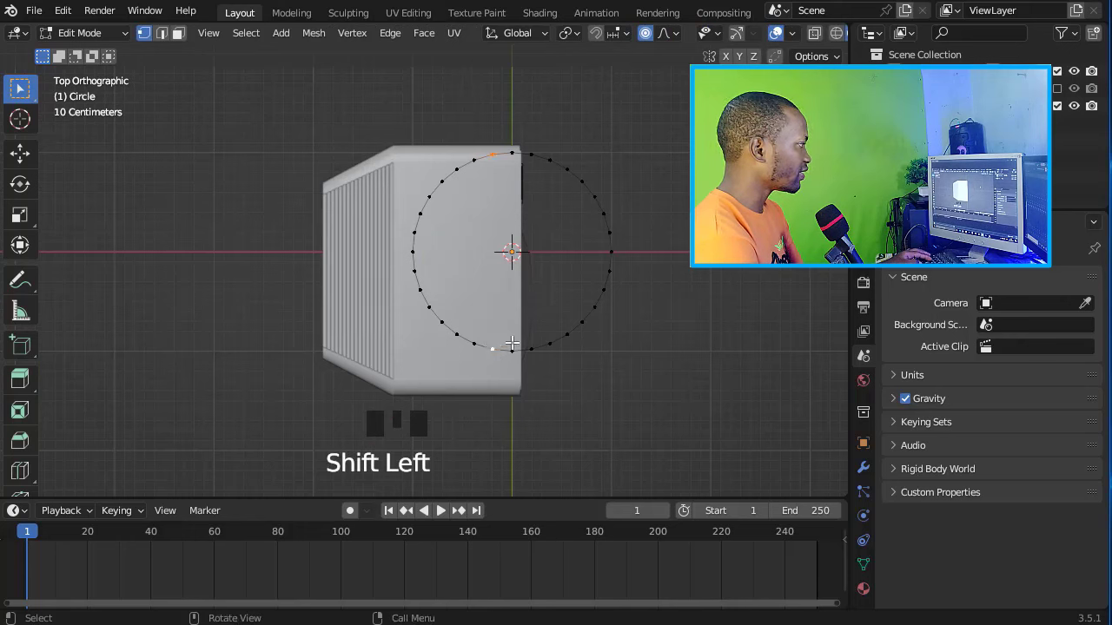
pyautogui.press('f')
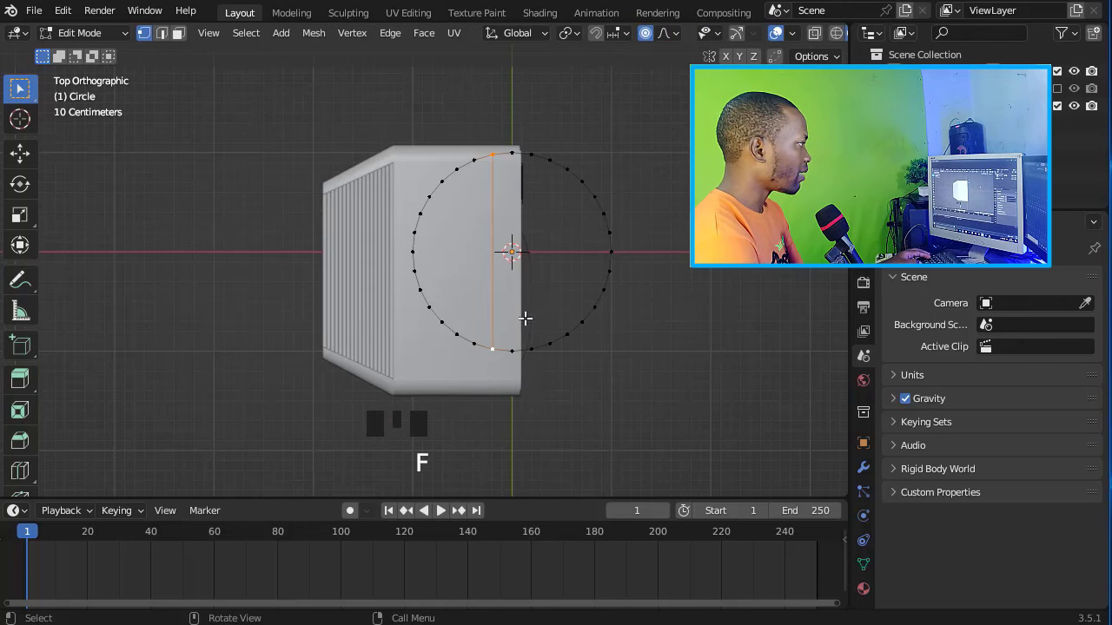
pyautogui.click(514, 154)
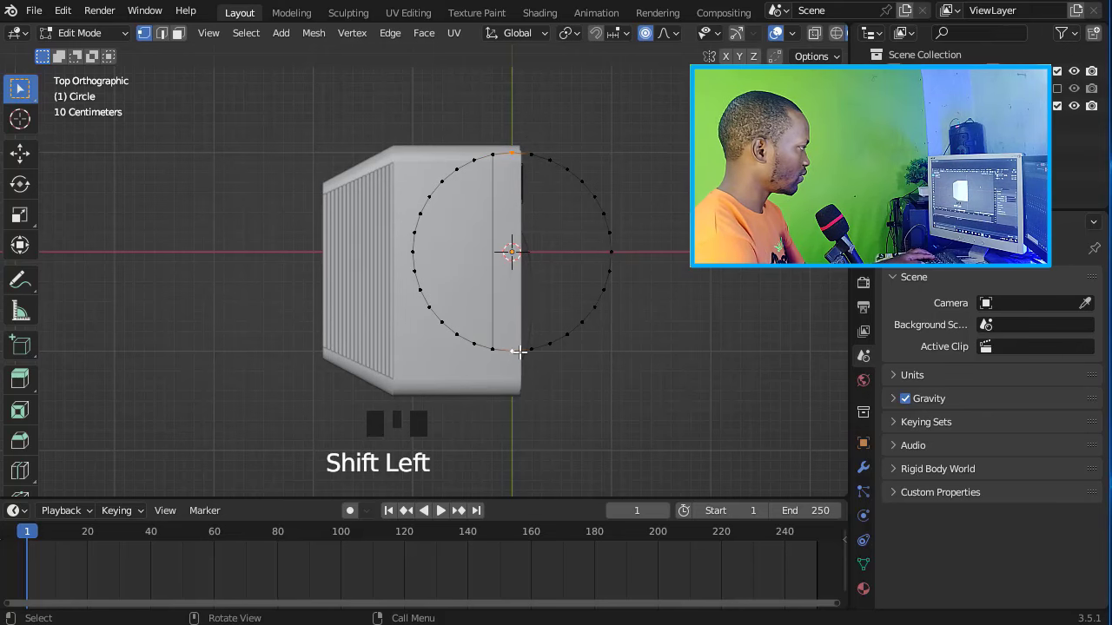
pyautogui.press('f')
# Step: Fill the faces on both sides of the circle's centre edge to form a narrow two-face strip across it
pyautogui.keyDown('shift'); pyautogui.click(533, 156); pyautogui.keyUp('shift')
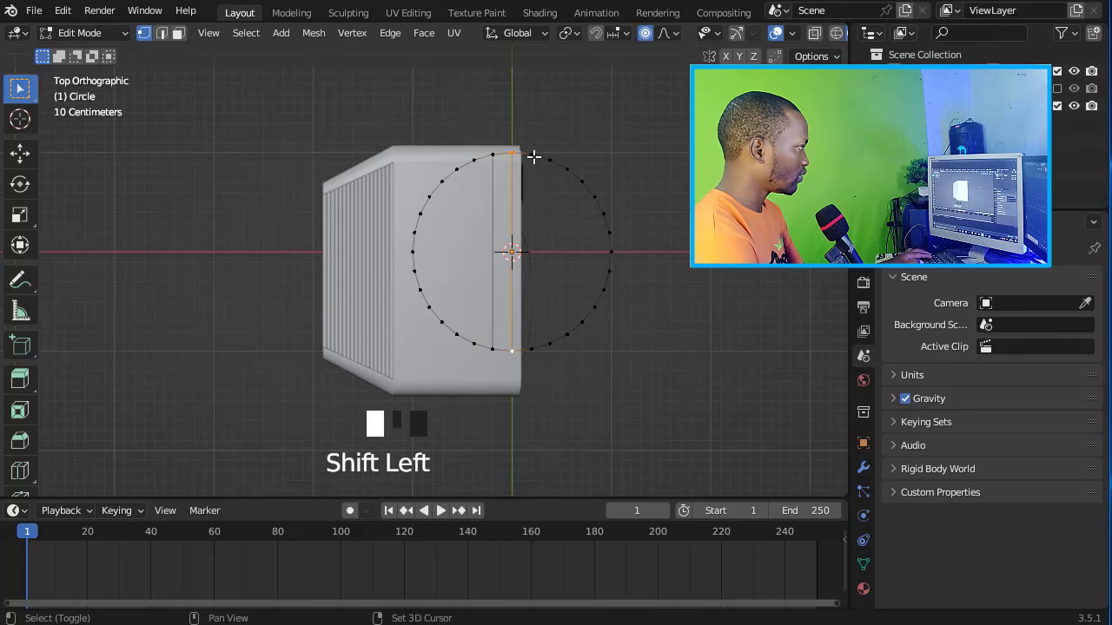
pyautogui.keyDown('shift'); pyautogui.click(534, 353); pyautogui.keyUp('shift')
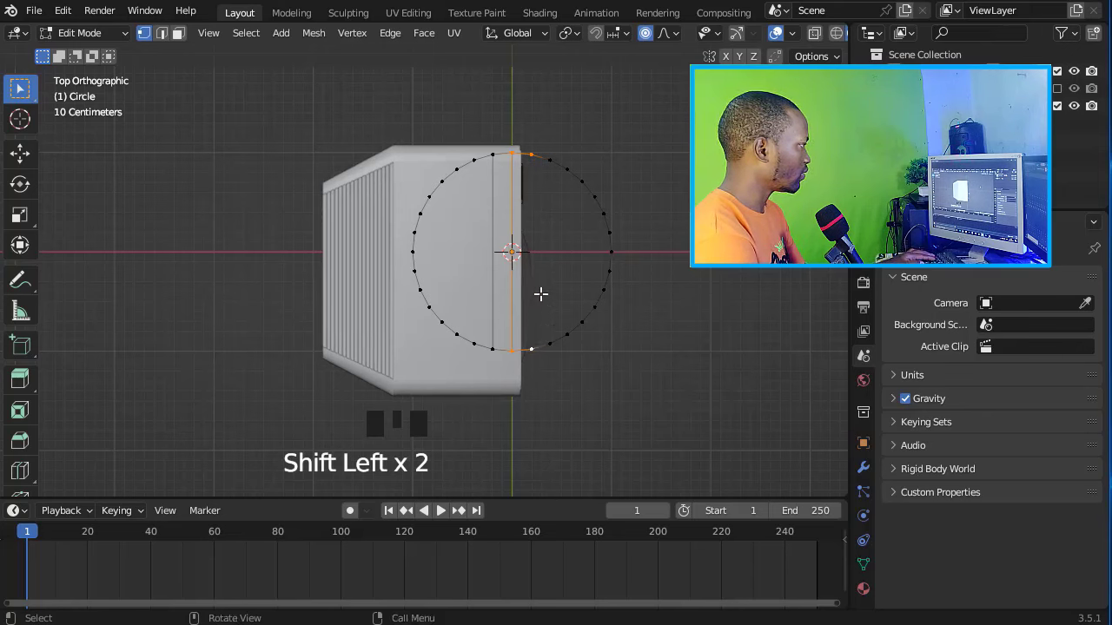
pyautogui.press('f')
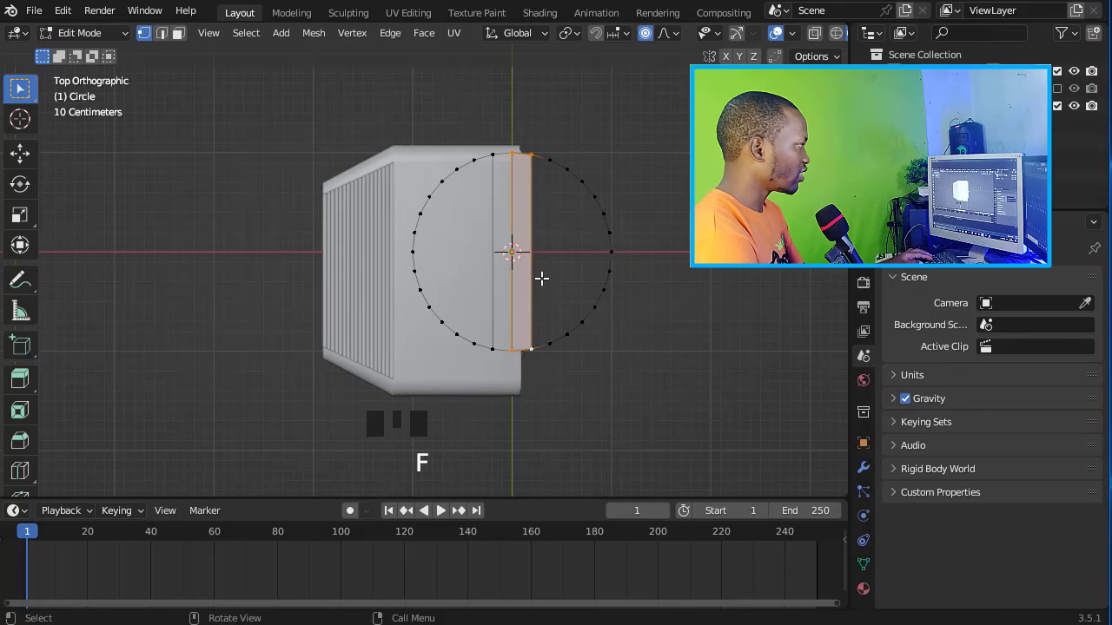
pyautogui.keyDown('shift'); pyautogui.click(492, 155); pyautogui.keyUp('shift')
pyautogui.keyDown('shift'); pyautogui.click(496, 350); pyautogui.keyUp('shift')
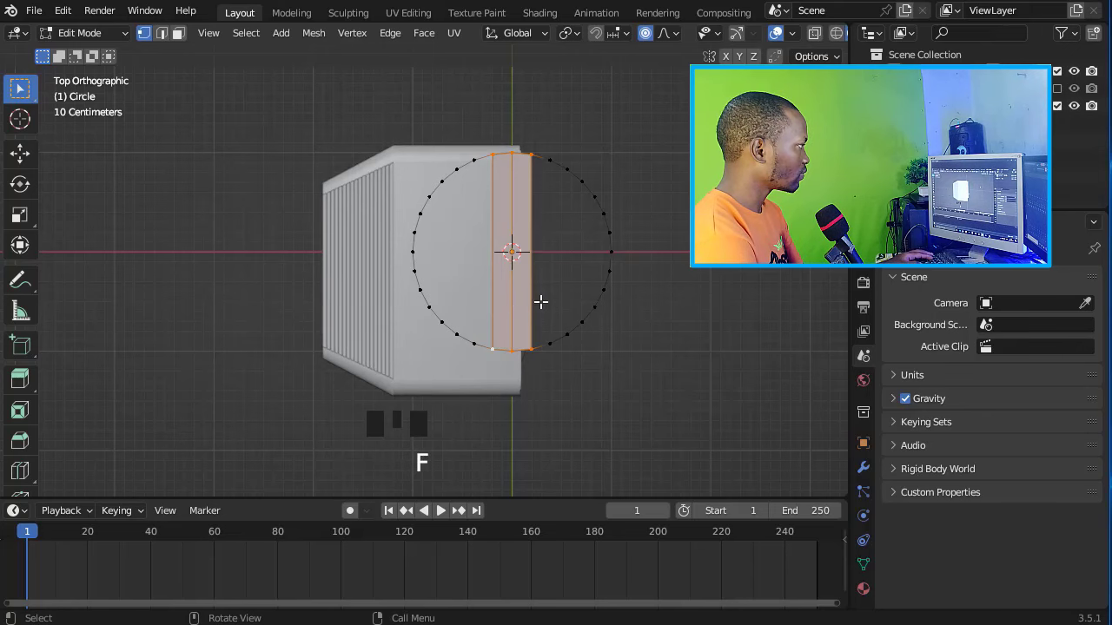
# Step: Extrude the centre strip upward about 0.31 m and bevel its top edges about 0.06 m wide with 4 segments
pyautogui.moveTo(540, 302); pyautogui.dragTo(588, 164, button='middle')
pyautogui.press('e')
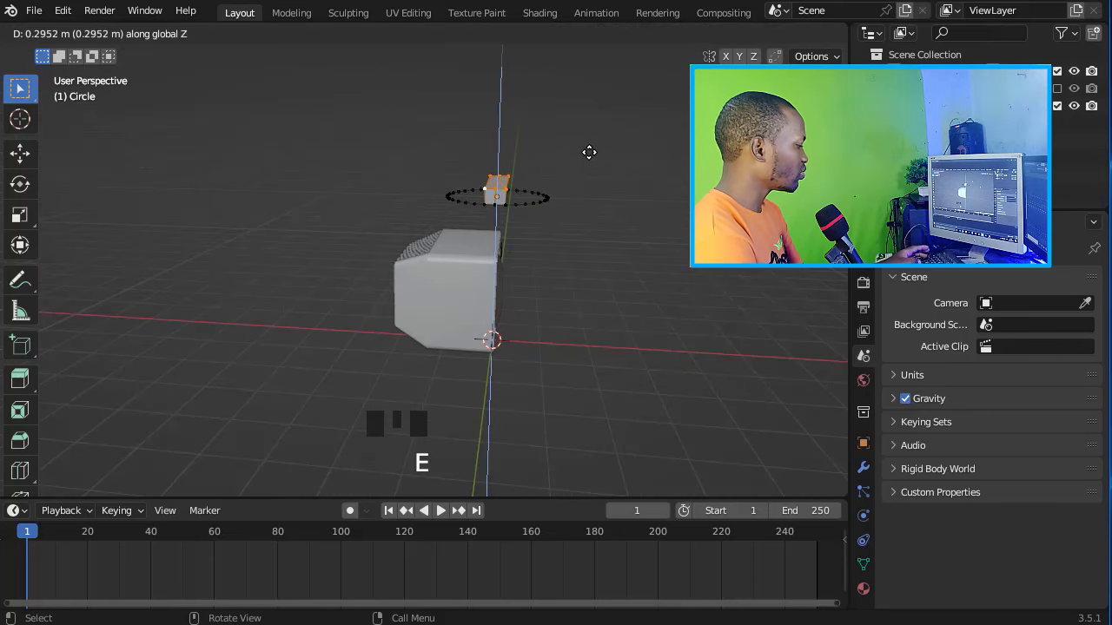
pyautogui.click(589, 151)
pyautogui.scroll(3, 533, 176)
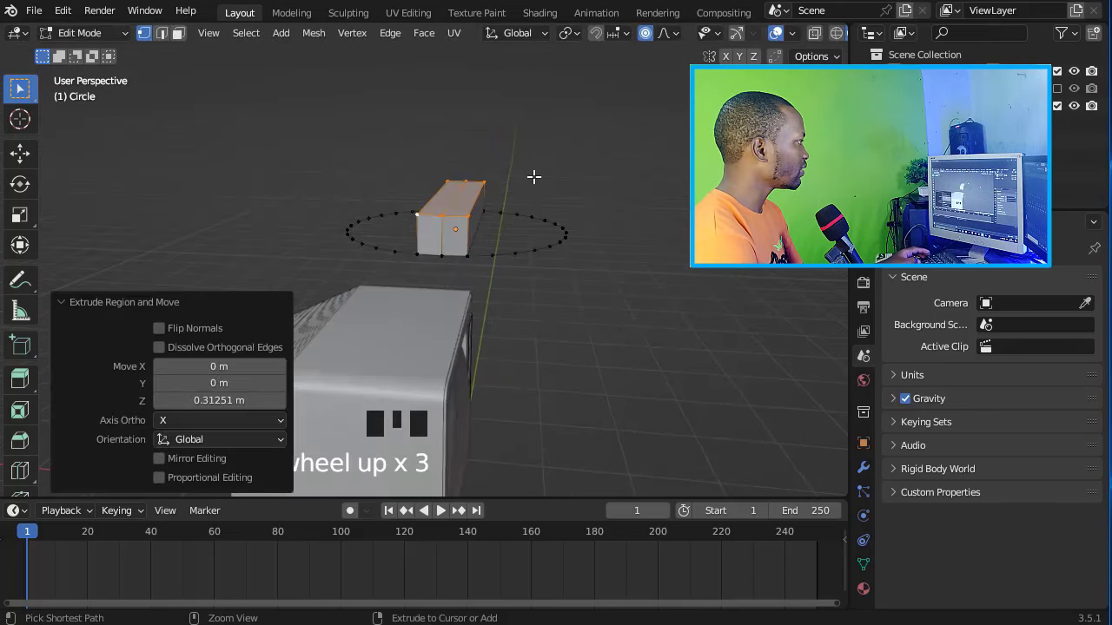
pyautogui.hotkey('ctrl', 'b')
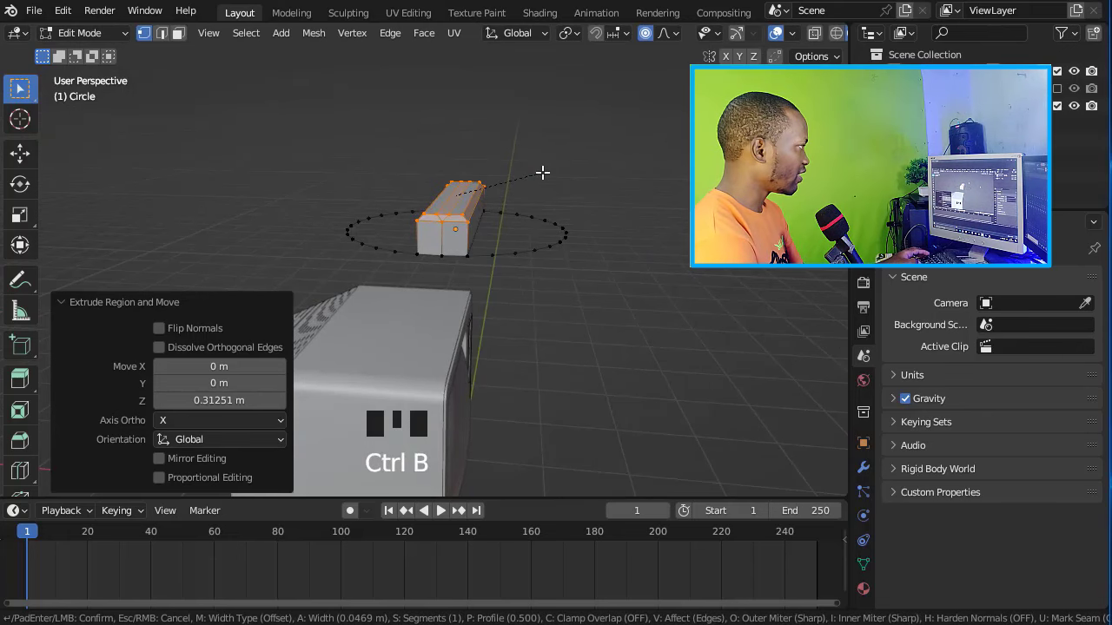
pyautogui.scroll(2, 543, 171)
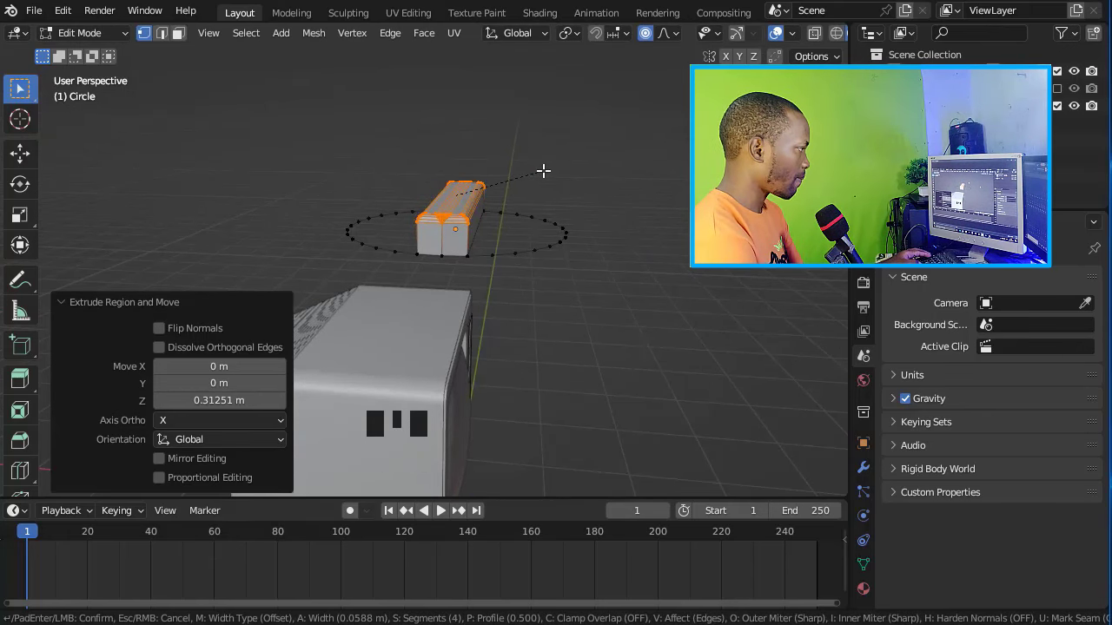
pyautogui.click(543, 171)
# Step: Fill the open semicircular areas on both sides of the raised strip with faces
pyautogui.keyDown('alt'); pyautogui.click(492, 256); pyautogui.keyUp('alt')
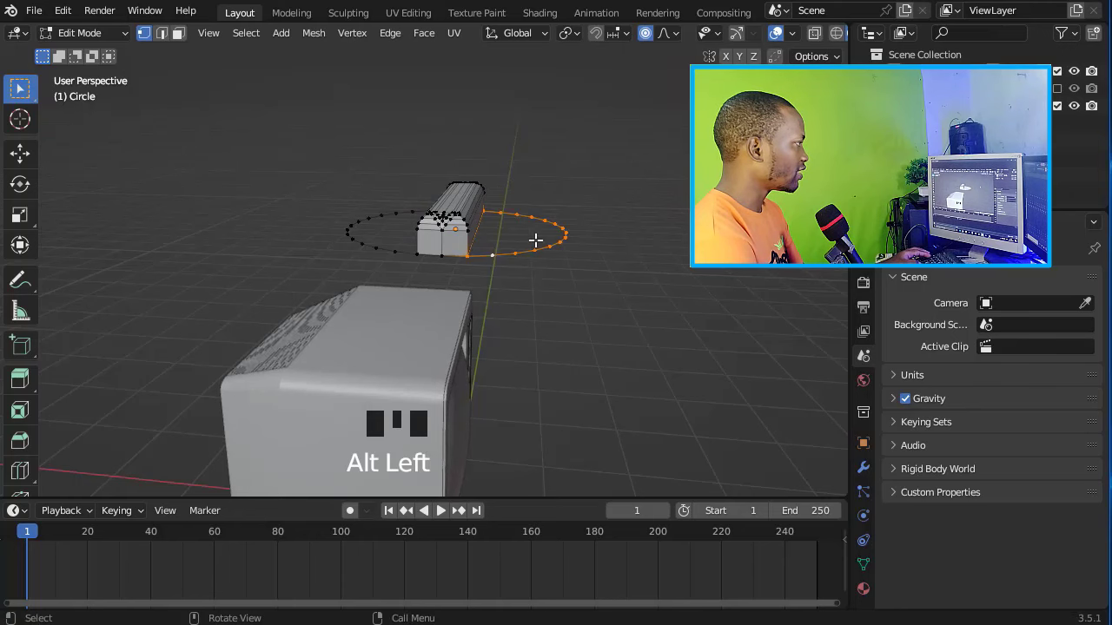
pyautogui.press('f')
pyautogui.keyDown('alt'); pyautogui.click(402, 252); pyautogui.keyUp('alt')
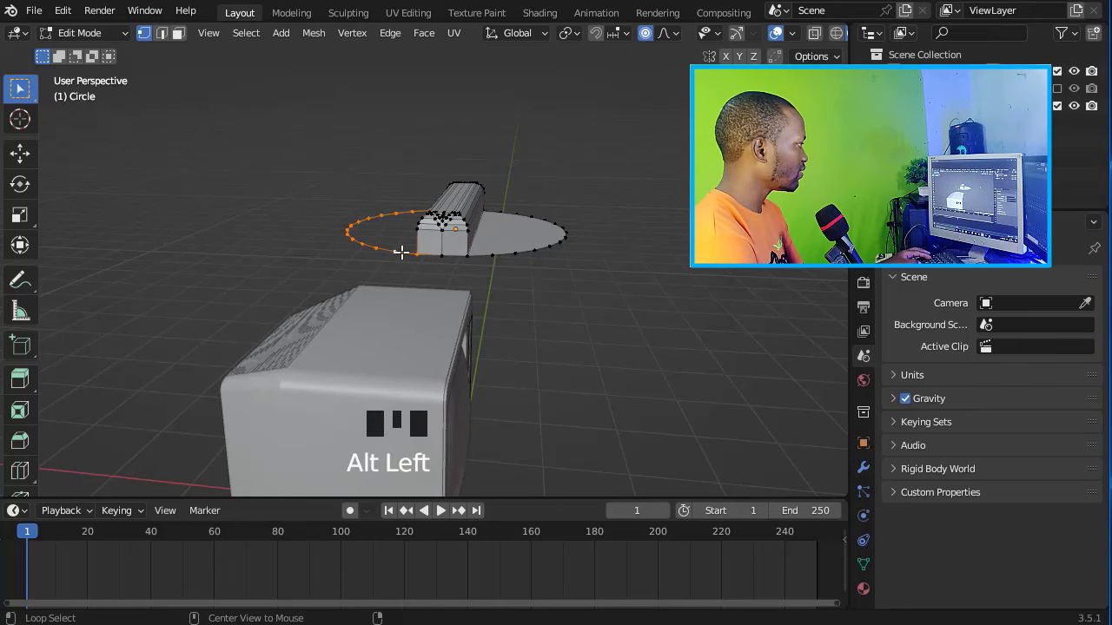
pyautogui.press('f')
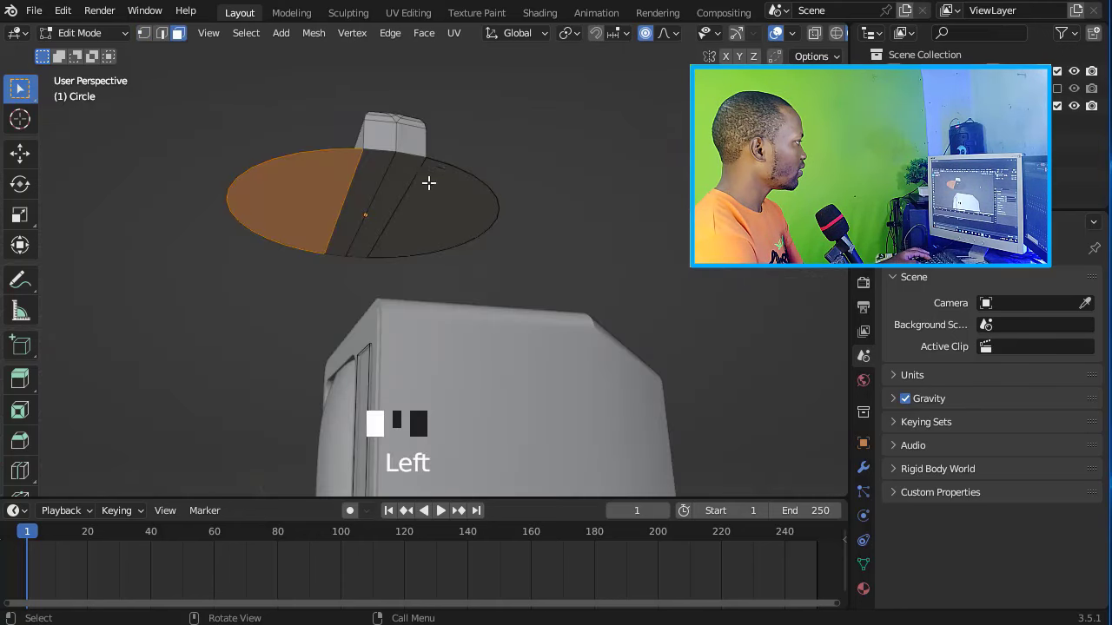
# Step: Extrude all the underside faces of the disc downward along Z to give the knob a thick base
pyautogui.keyDown('shift'); pyautogui.click(378, 187); pyautogui.keyUp('shift')
pyautogui.keyDown('shift'); pyautogui.click(395, 198); pyautogui.keyUp('shift')
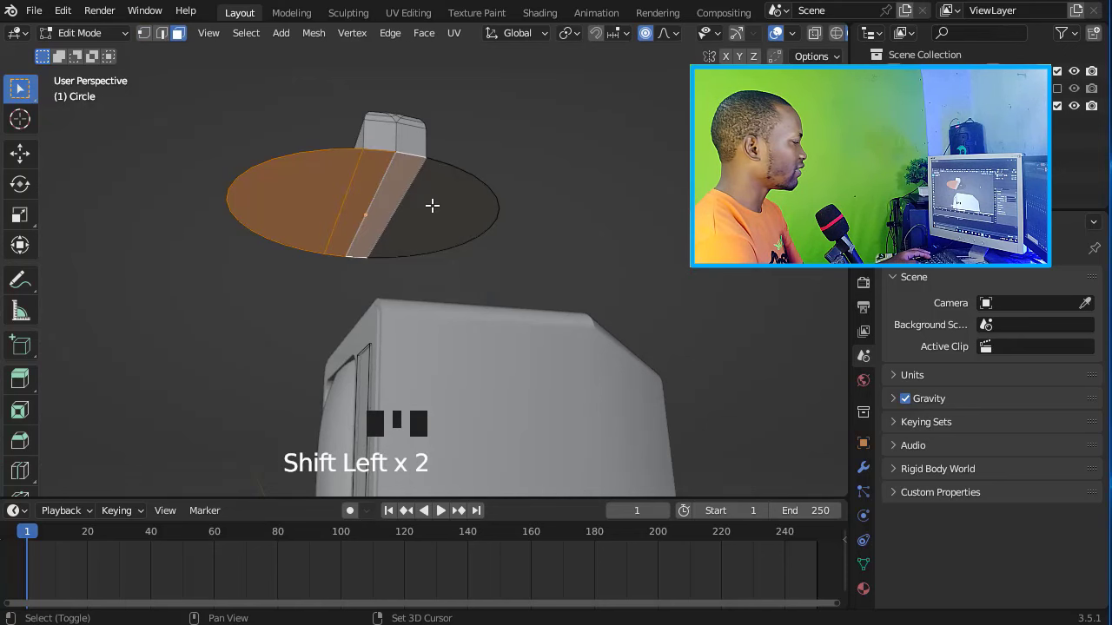
pyautogui.moveTo(432, 204); pyautogui.dragTo(449, 264, button='middle')
pyautogui.press('e')
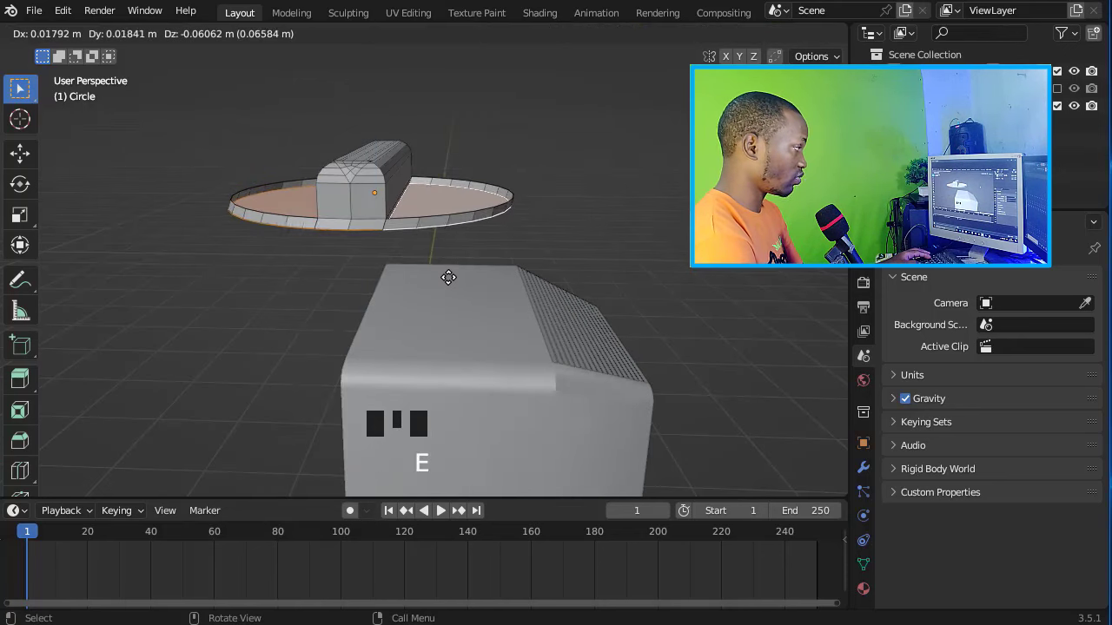
pyautogui.press('z')
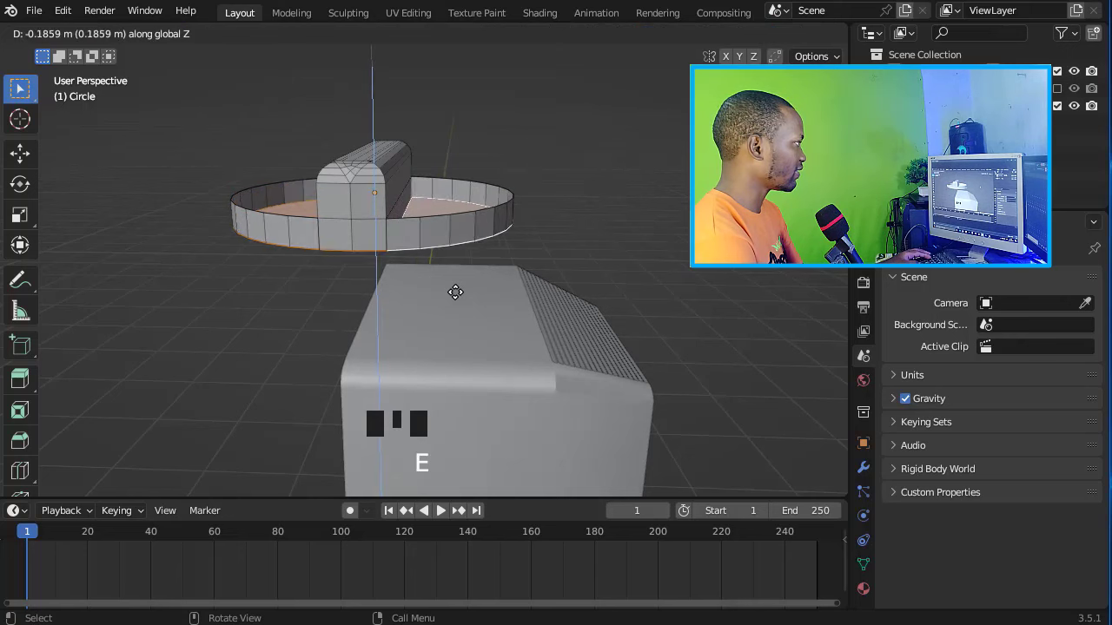
# Step: Close the two open semicircular tops of the knob base with faces
pyautogui.keyDown('alt'); pyautogui.click(447, 215); pyautogui.keyUp('alt')
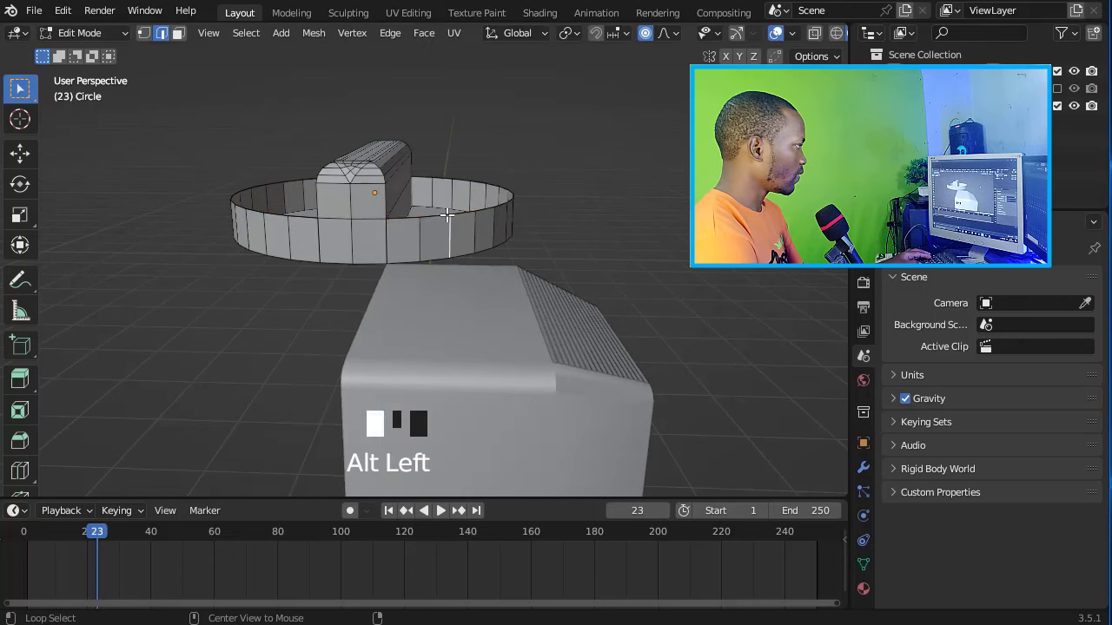
pyautogui.press('f')
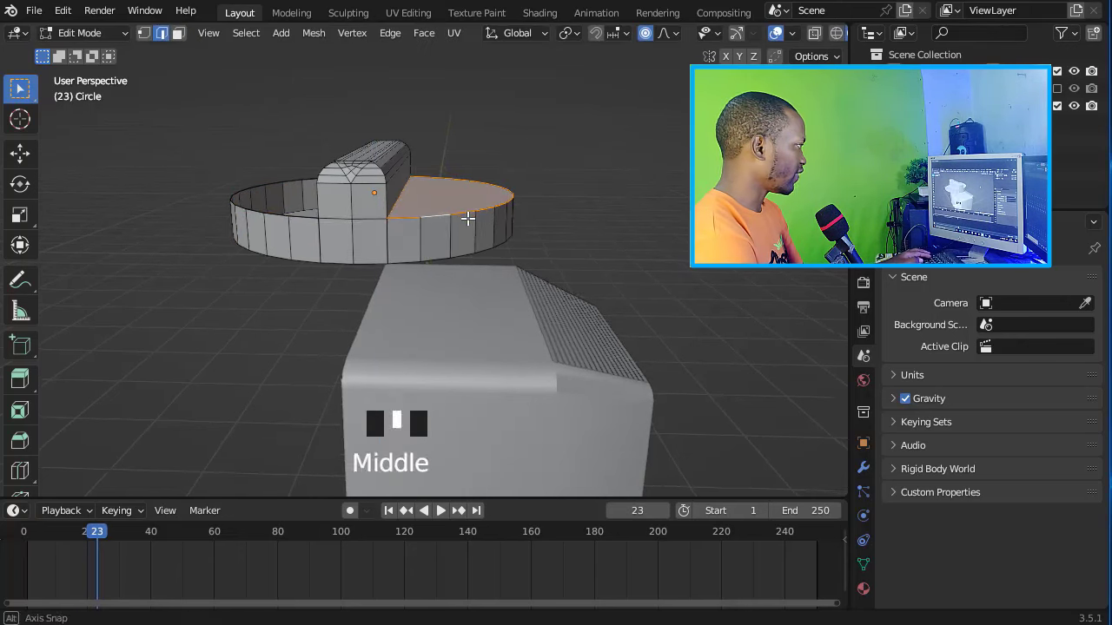
pyautogui.moveTo(466, 218); pyautogui.dragTo(386, 253, button='middle')
pyautogui.keyDown('alt'); pyautogui.click(385, 253); pyautogui.keyUp('alt')
pyautogui.press('f')
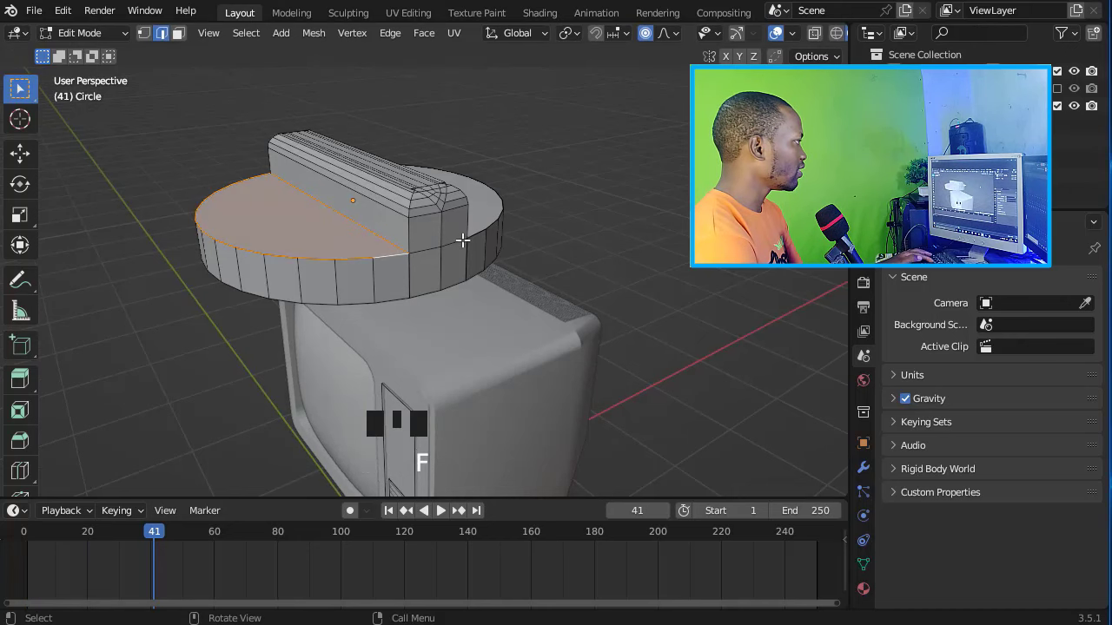
# Step: Shrink the knob, place it on the control panel above the speaker grille and rotate it 32.5° in view
pyautogui.press('s')
pyautogui.press('g')
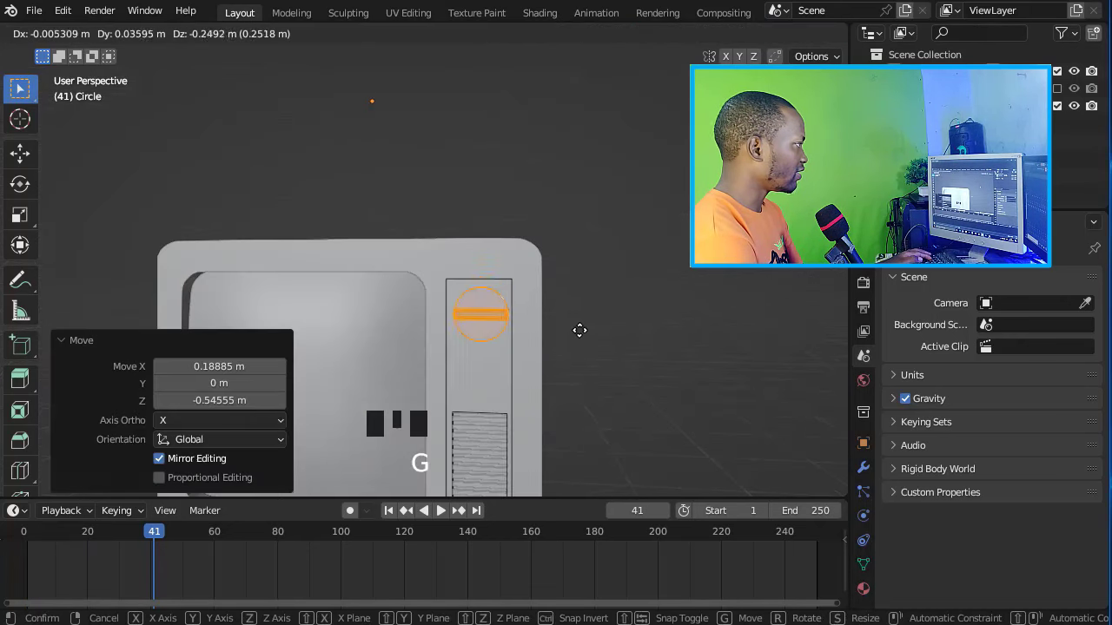
pyautogui.press('s')
pyautogui.press('r')
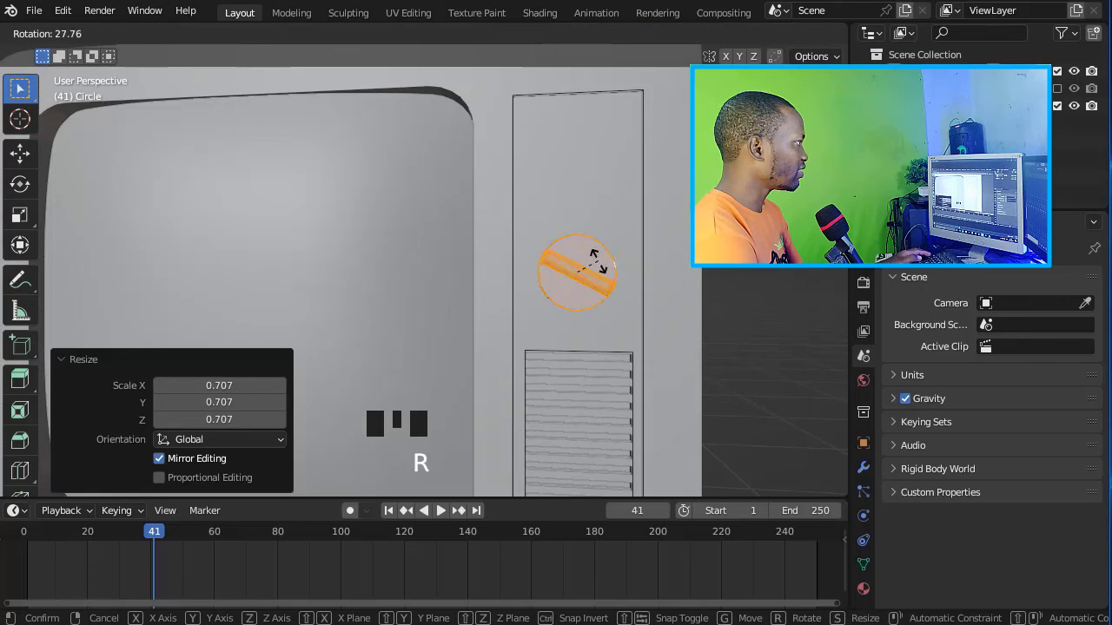
pyautogui.click(597, 264)
# Step: Duplicate the knob upward along Z, tilt the copy the opposite way and push both knobs into the panel along X
pyautogui.hotkey('shift', 'd')
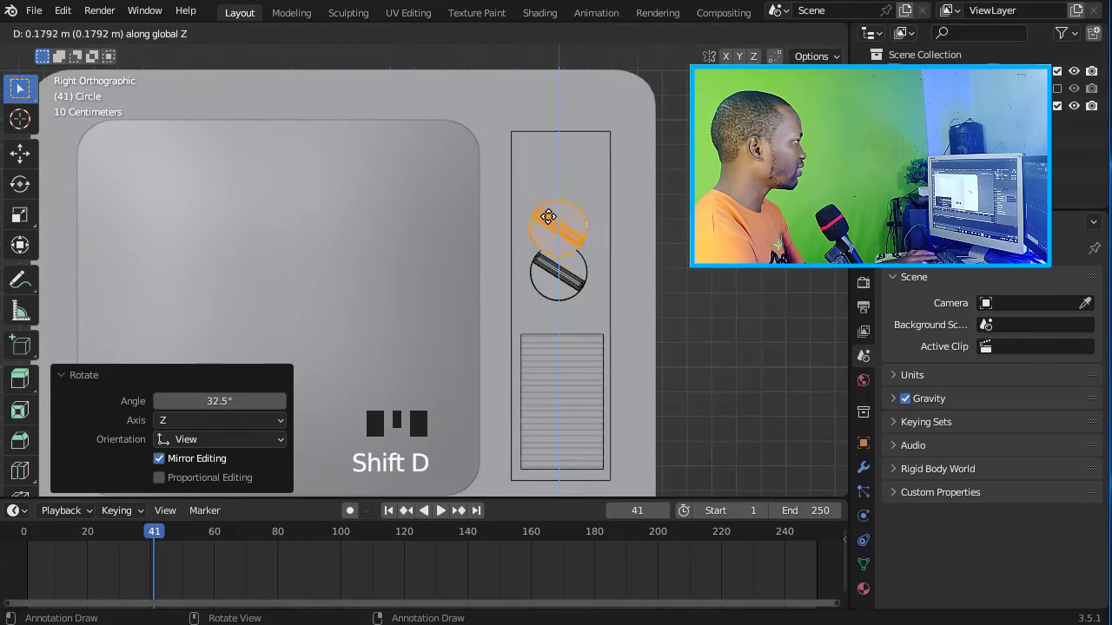
pyautogui.click(551, 178)
pyautogui.press('r')
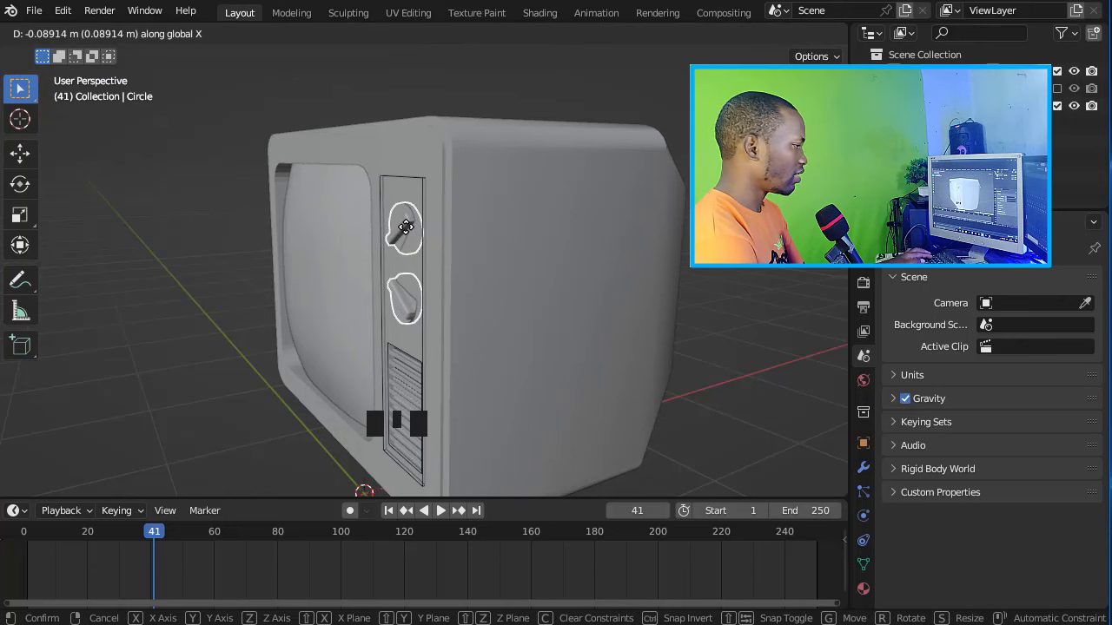
pyautogui.moveTo(625, 131); pyautogui.dragTo(417, 153, button='middle')
# Step: Add a mesh circle, scale it to 0.434 and move it over the TV's top near the side opposite the control panel
pyautogui.hotkey('shift', 'a')
pyautogui.moveTo(435, 157)
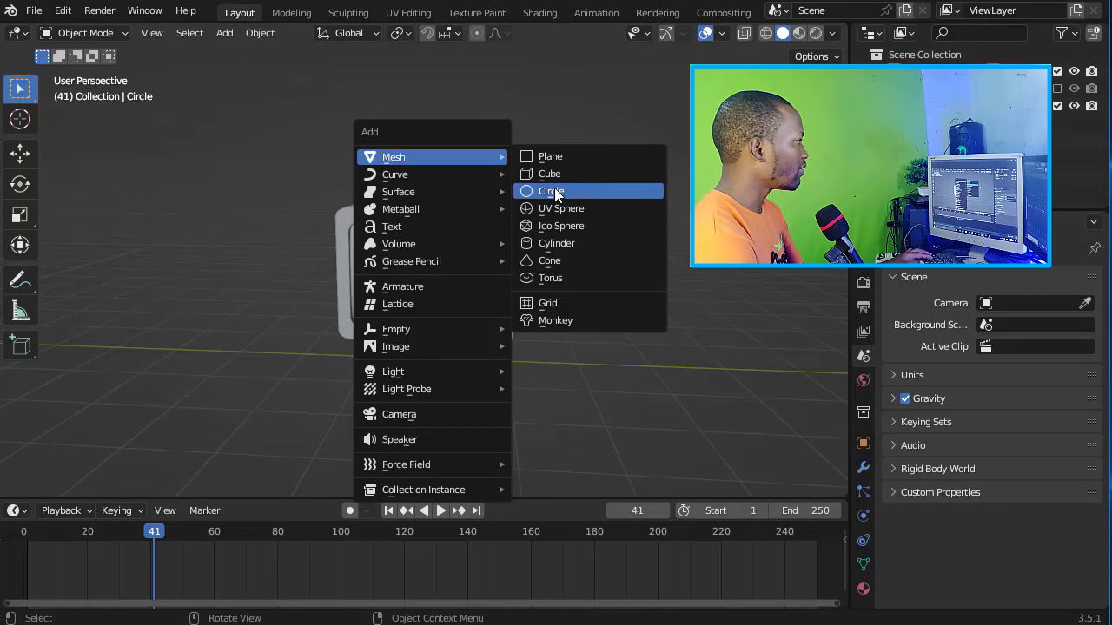
pyautogui.click(554, 192)
pyautogui.press('g')
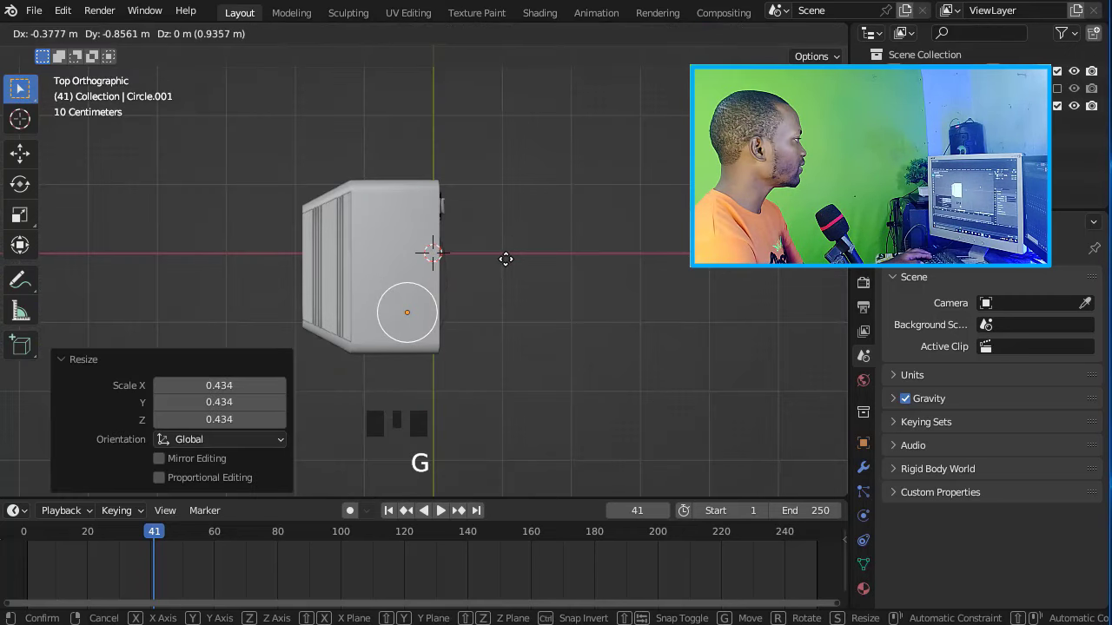
pyautogui.click(486, 258)
pyautogui.moveTo(486, 257); pyautogui.dragTo(409, 182, button='middle')
# Step: Extrude the circle upward along Z, scale the new ring to 0.701 and lower it slightly to form a sloped antenna base
pyautogui.press('Tab')
pyautogui.press('1')
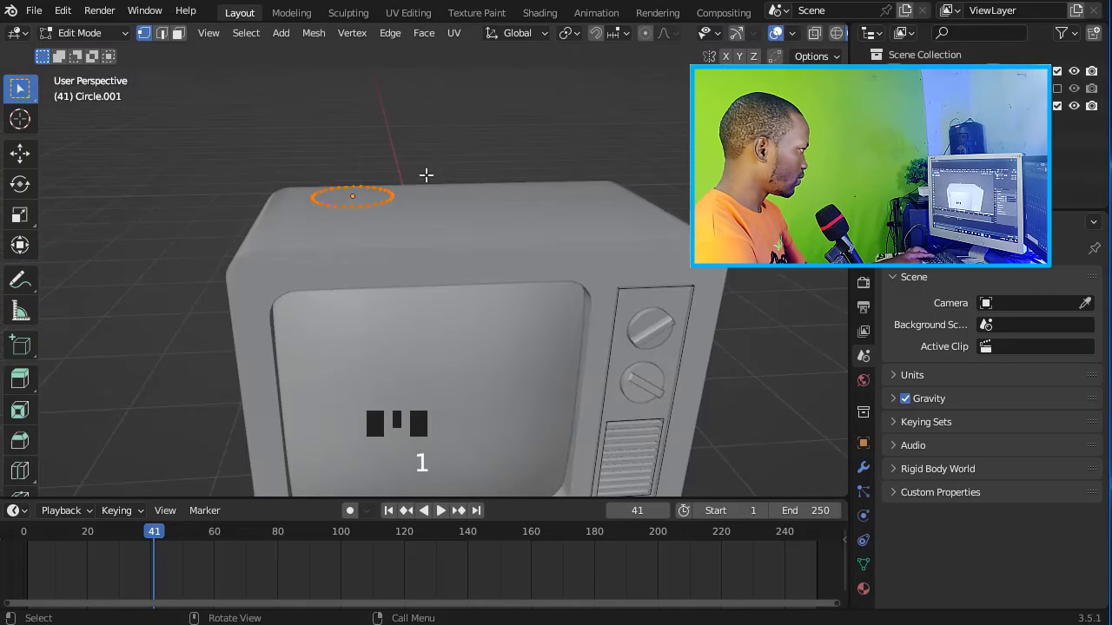
pyautogui.press('e')
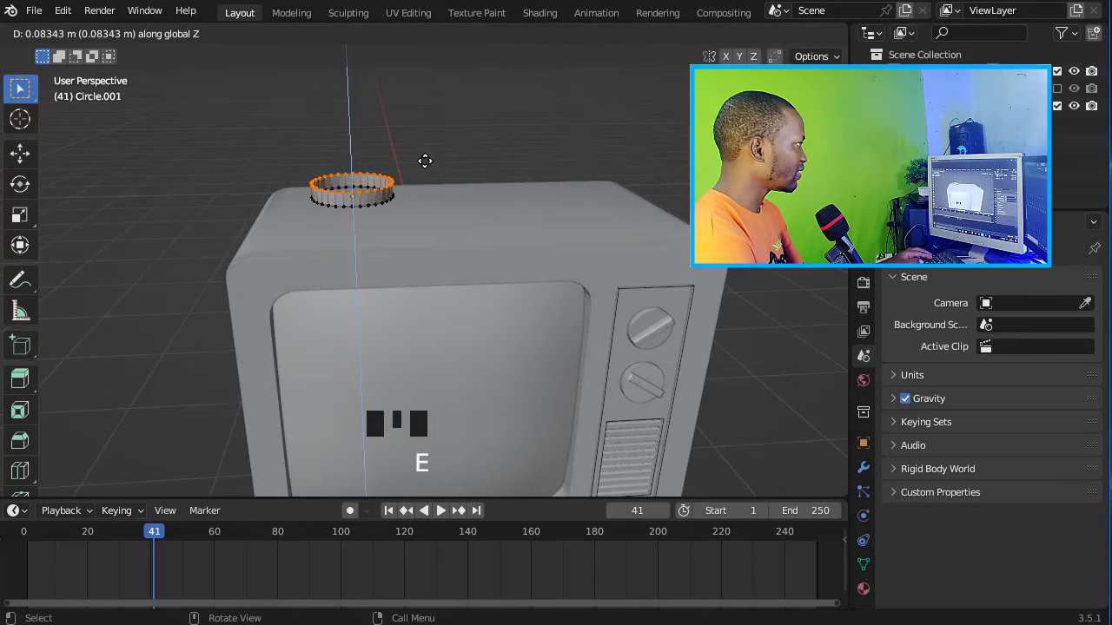
pyautogui.click(425, 161)
pyautogui.press('s')
pyautogui.click(401, 161)
pyautogui.press('g')
pyautogui.press('z')
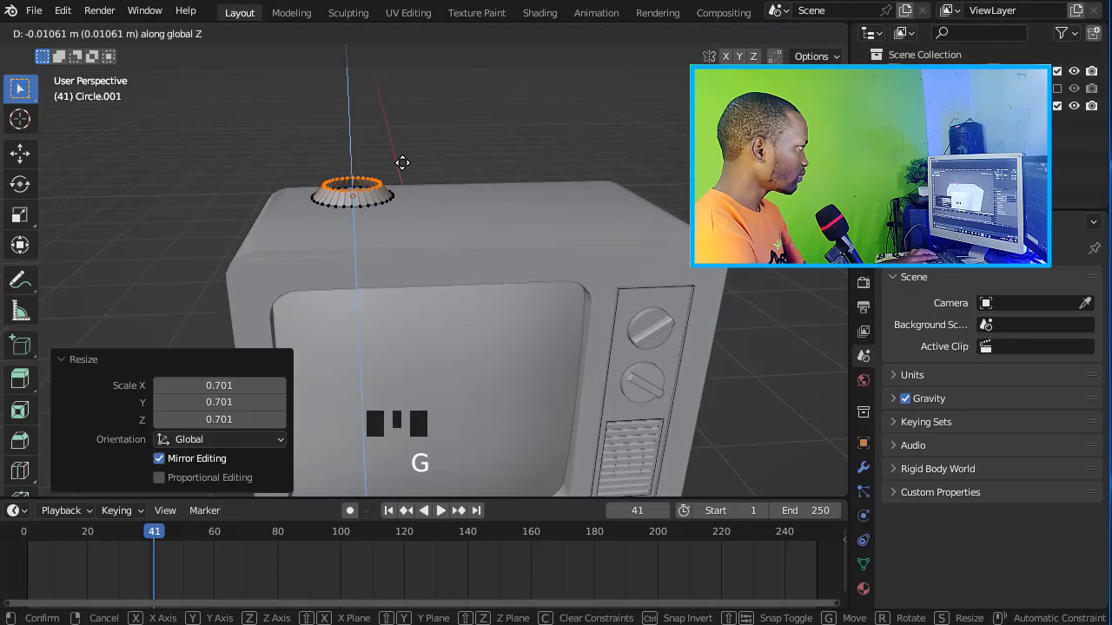
pyautogui.click(402, 165)
# Step: Extrude the upper ring inward to continue the antenna base's top, and bevel its edge loop into a smooth dome
pyautogui.press('e')
pyautogui.press('s')
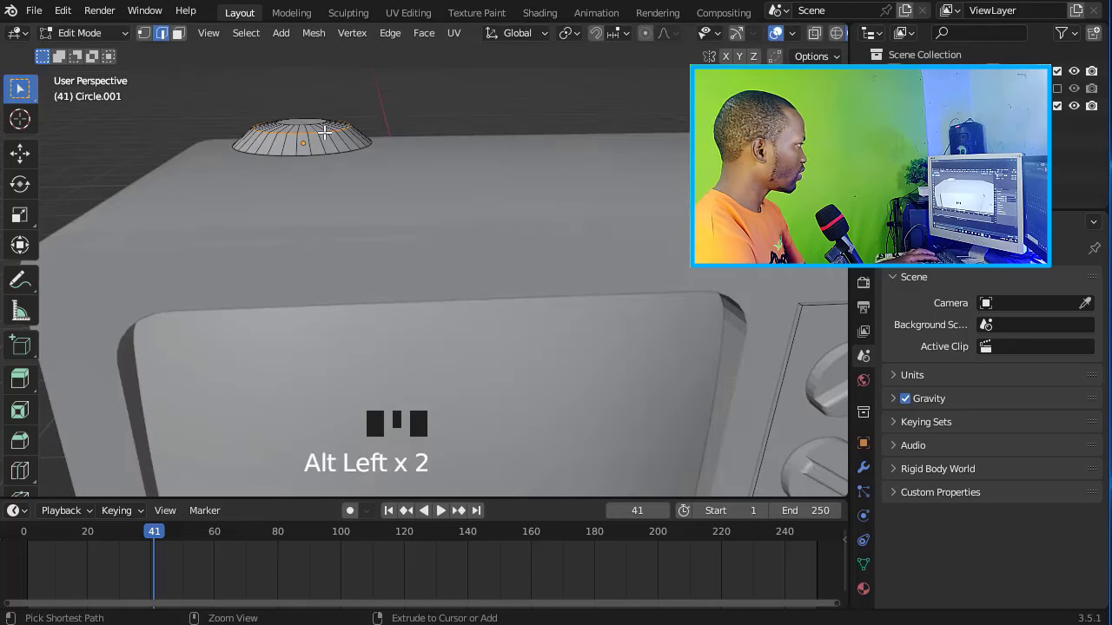
pyautogui.hotkey('ctrl', 'b')
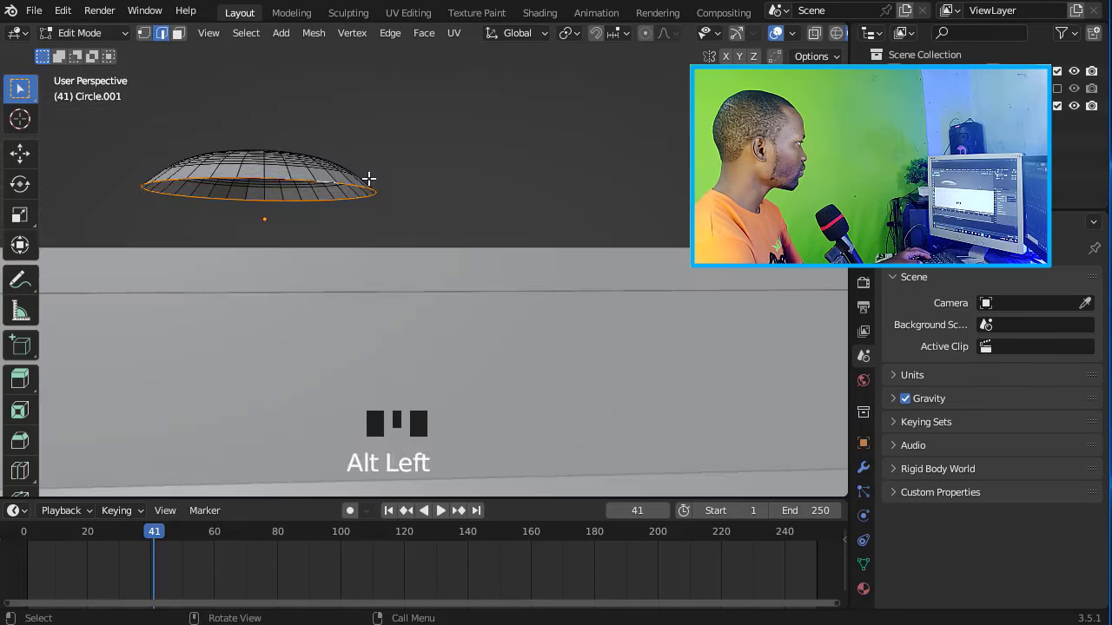
# Step: Close the dome's open underside with an inward extrusion and a face, and lower the dome about 0.126 m onto the TV's top
pyautogui.press('e')
pyautogui.press('s')
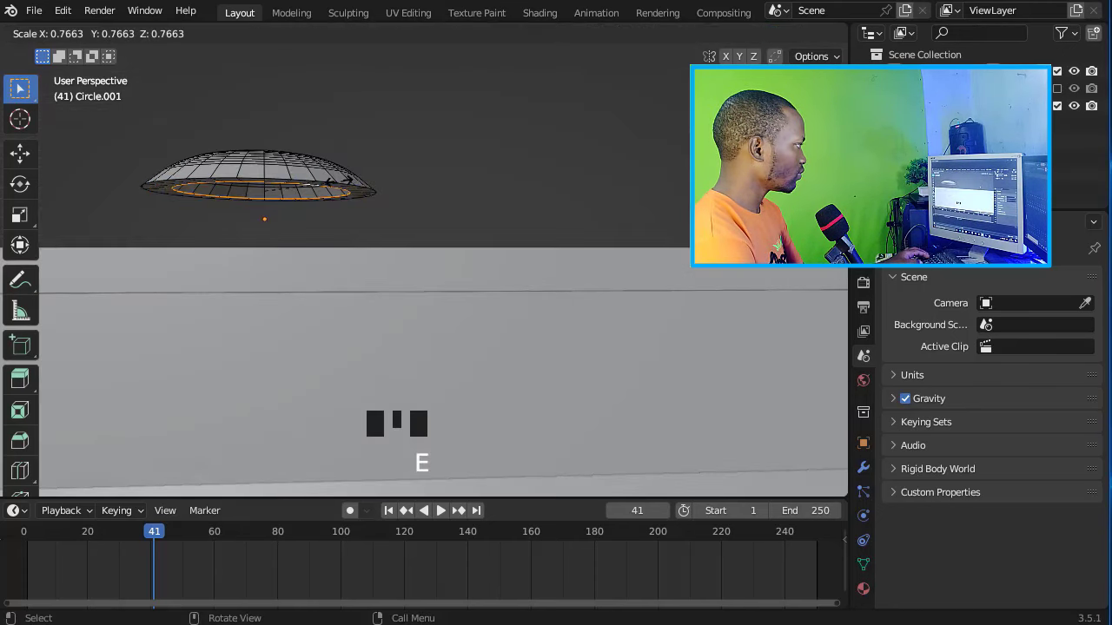
pyautogui.click(325, 182)
pyautogui.press('f')
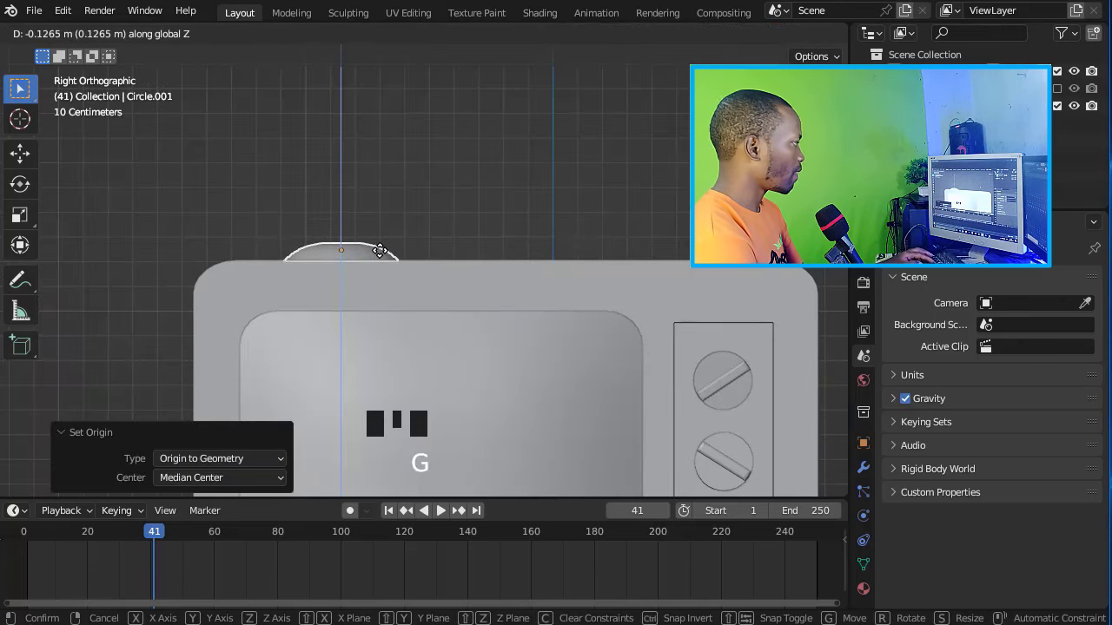
pyautogui.click(380, 251)
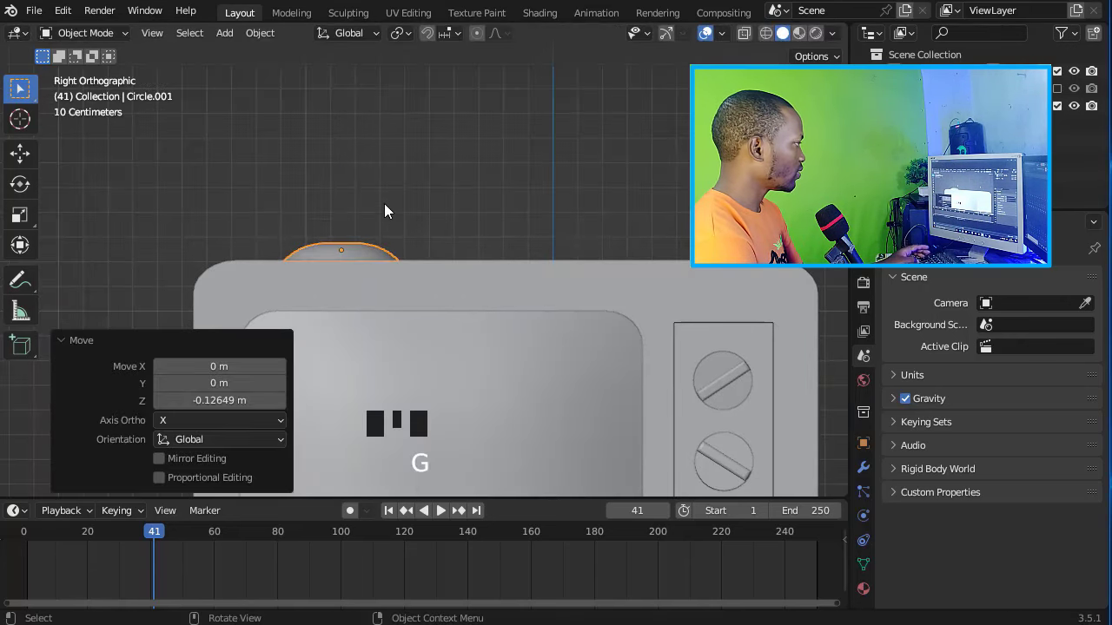
# Step: Add a small mesh circle above the dome, scale it to 0.476 and extrude it about 0.606 m upward as an antenna rod
pyautogui.hotkey('shift', 'a')
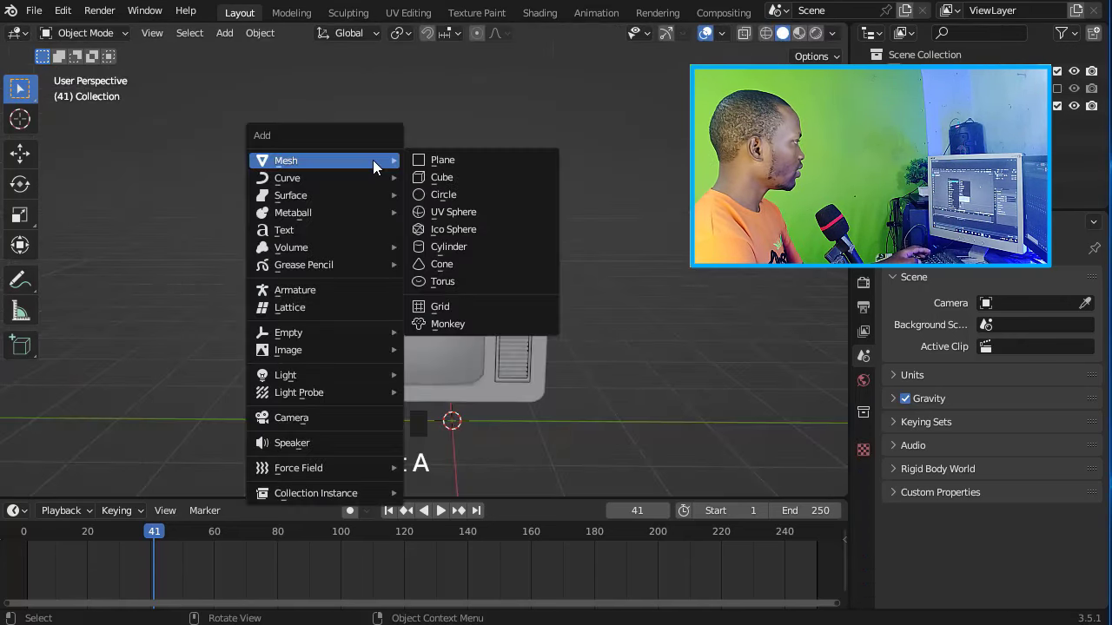
pyautogui.click(434, 194)
pyautogui.press('s')
pyautogui.press('Tab')
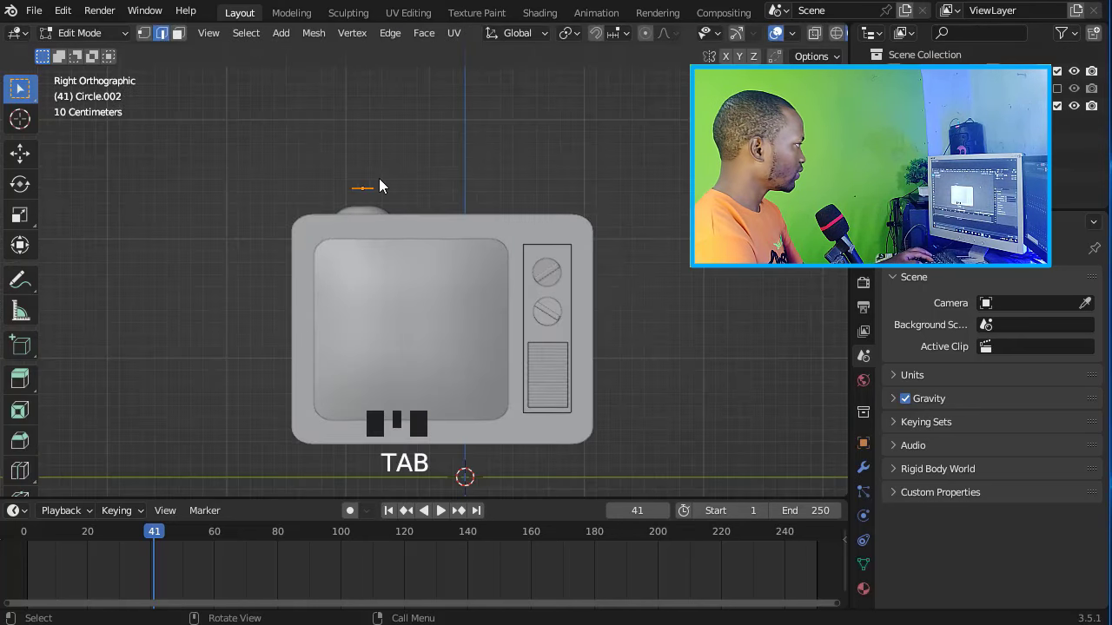
pyautogui.moveTo(379, 186); pyautogui.dragTo(379, 191, button='middle')
pyautogui.press('e')
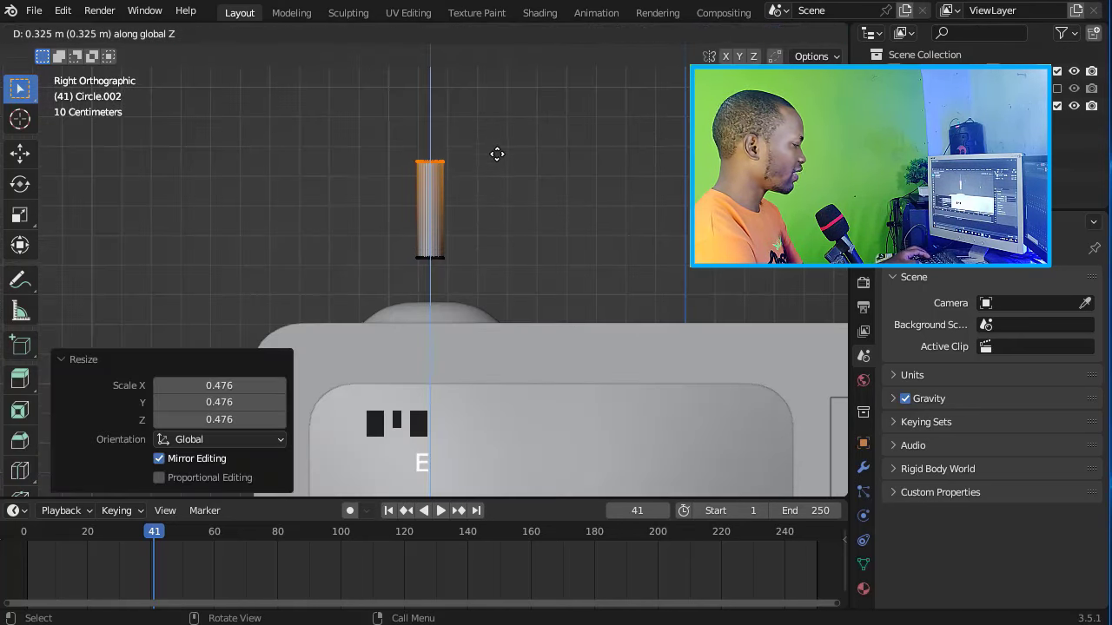
pyautogui.click(486, 78)
pyautogui.keyDown('shift'); pyautogui.moveTo(486, 78); pyautogui.dragTo(493, 268, button='middle'); pyautogui.keyUp('shift')
pyautogui.scroll(3, 494, 268)
# Step: Extrude the rod's upper end outward at scale 2.03 and extrude that ring about 0.25 m upward as the antenna tip
pyautogui.press('s')
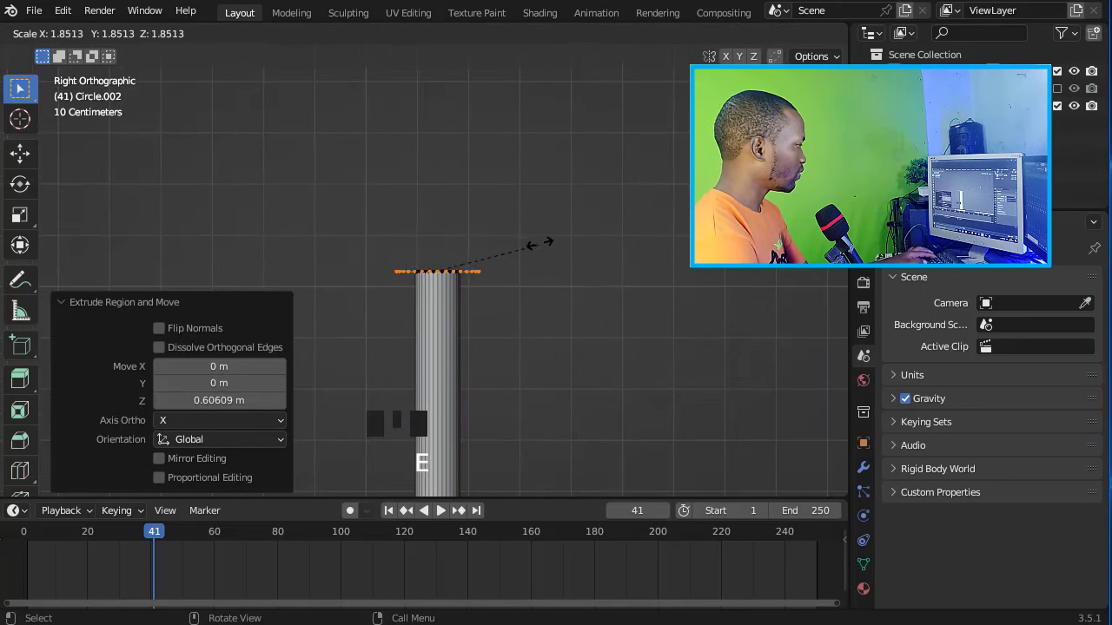
pyautogui.click(547, 240)
pyautogui.press('e')
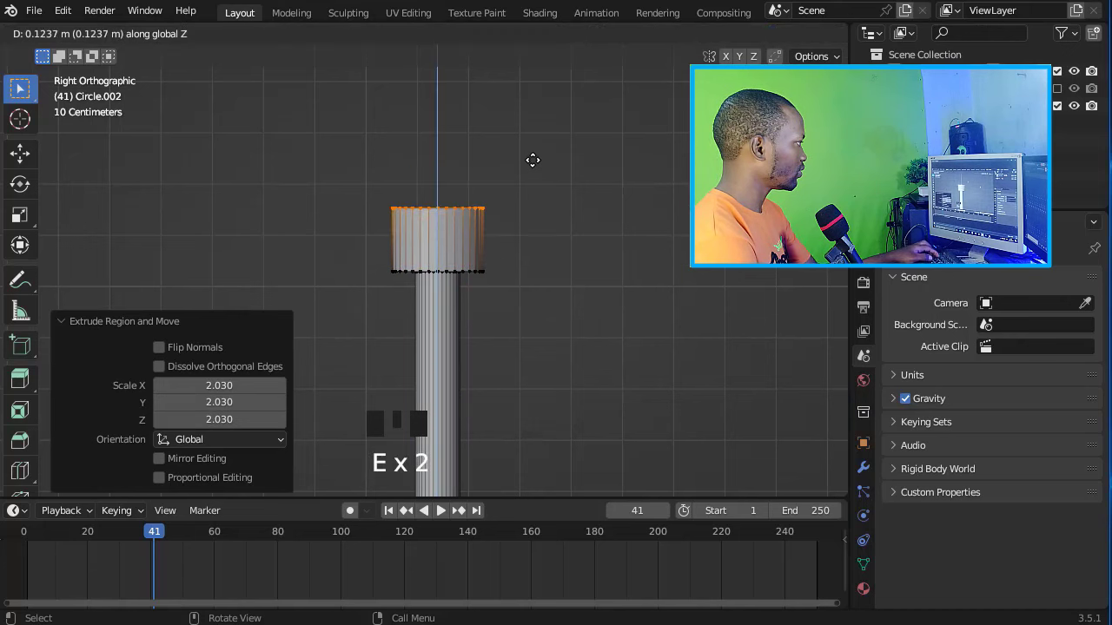
pyautogui.click(525, 110)
pyautogui.moveTo(525, 110); pyautogui.dragTo(531, 162, button='middle')
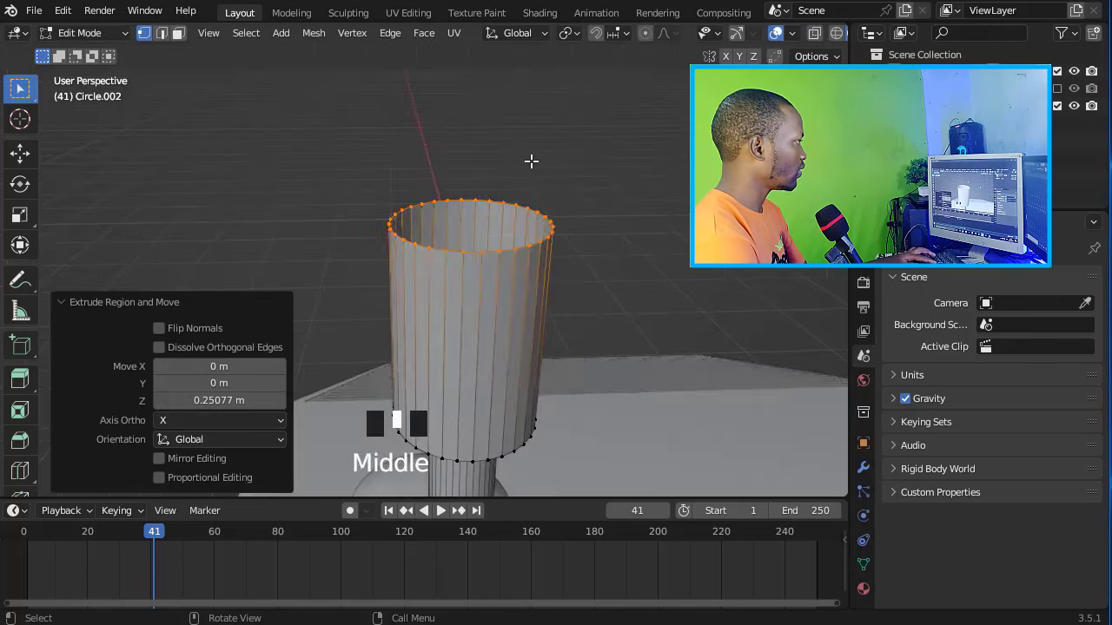
# Step: Extrude the tip's upper ring inward to about half size, fill the hole and bevel the outer rim with 8 segments
pyautogui.press('e')
pyautogui.press('s')
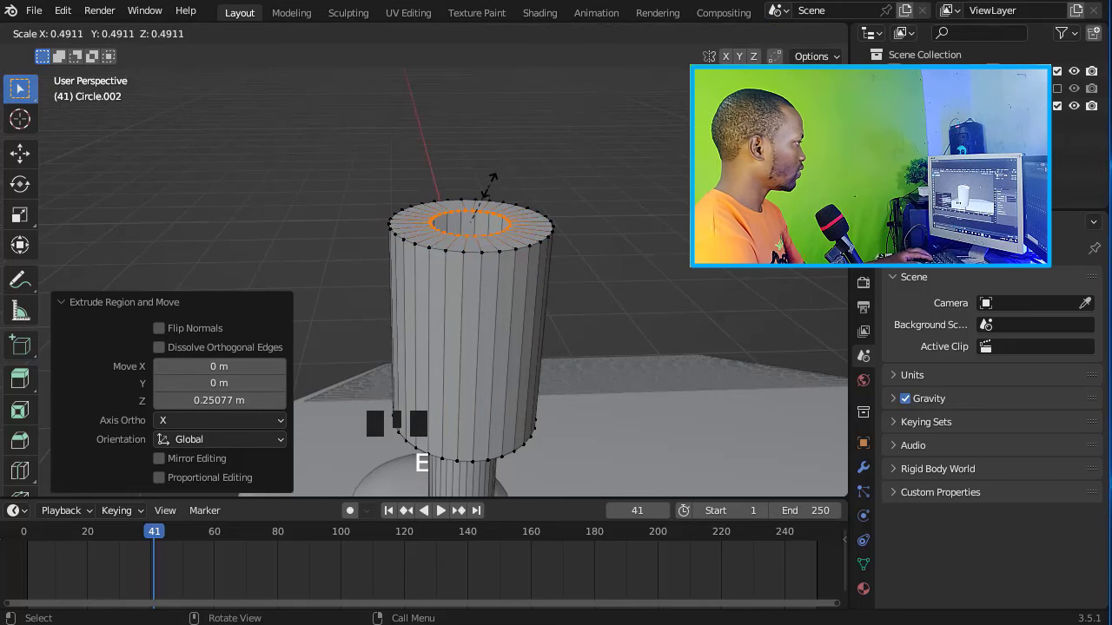
pyautogui.click(494, 205)
pyautogui.keyDown('alt'); pyautogui.click(509, 251); pyautogui.keyUp('alt')
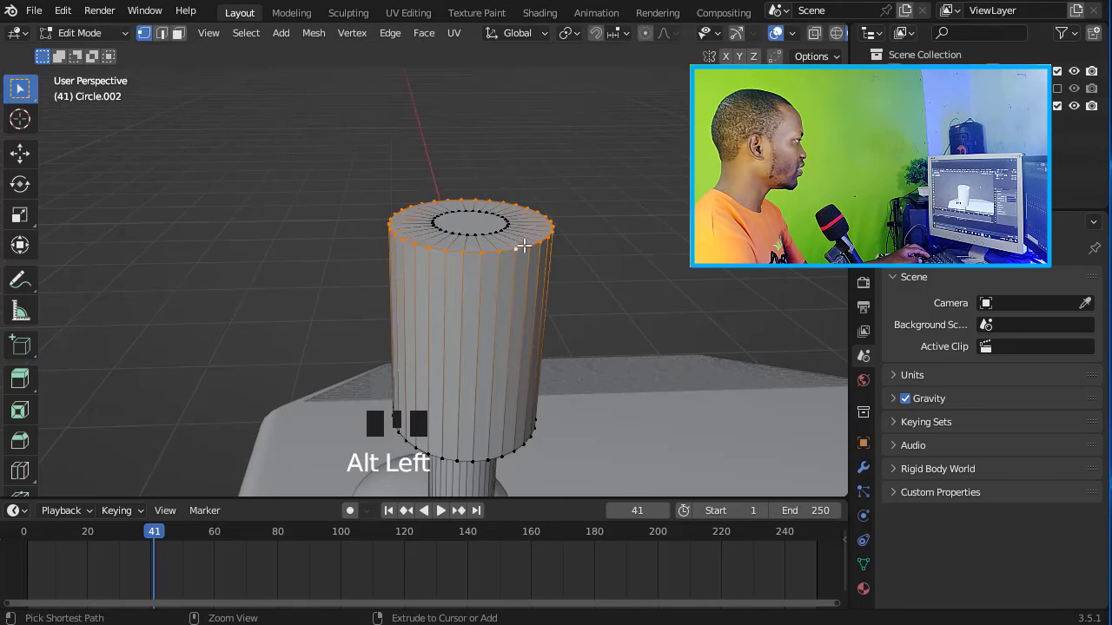
pyautogui.hotkey('ctrl', 'b')
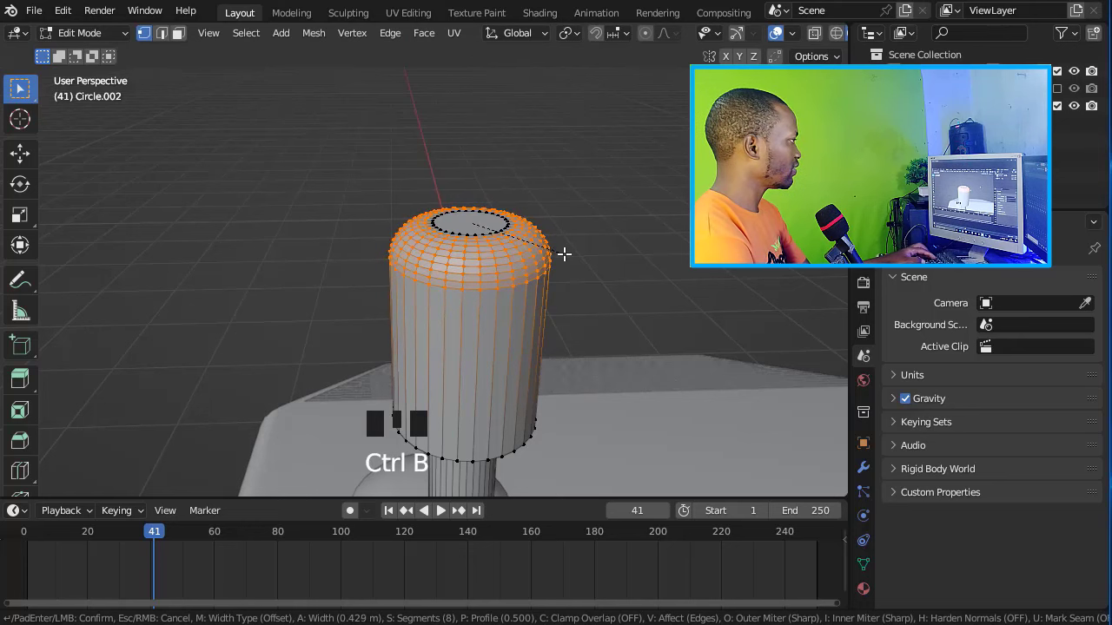
# Step: Move the antenna onto the dome and tilt it about 11° away from the control panel in the view facing the screen
pyautogui.press('g')
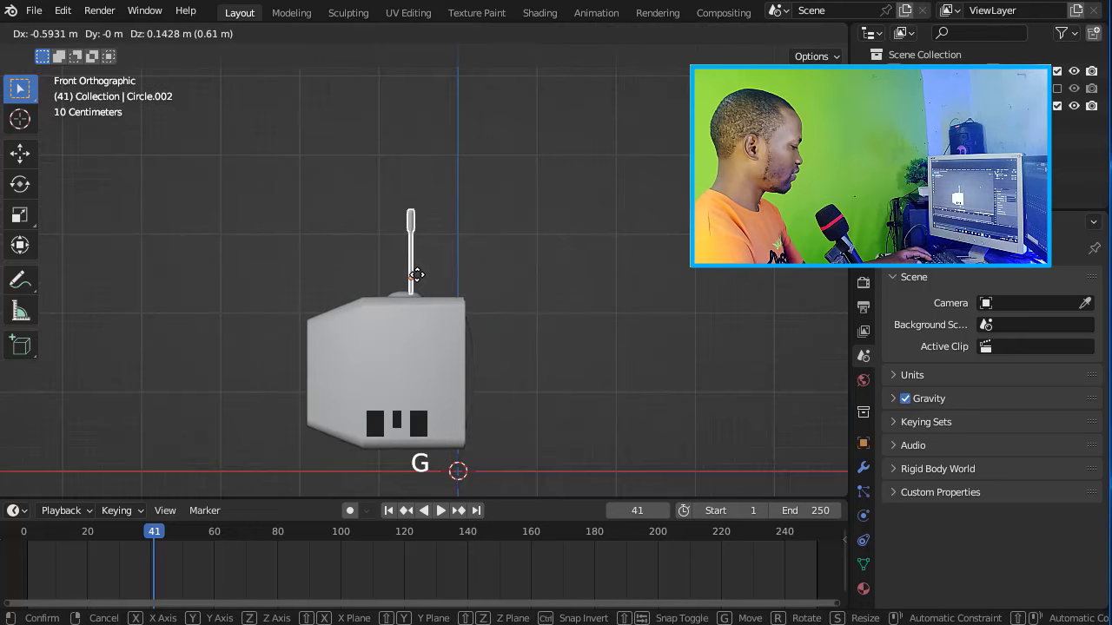
pyautogui.click(416, 272)
pyautogui.scroll(4, 469, 265)
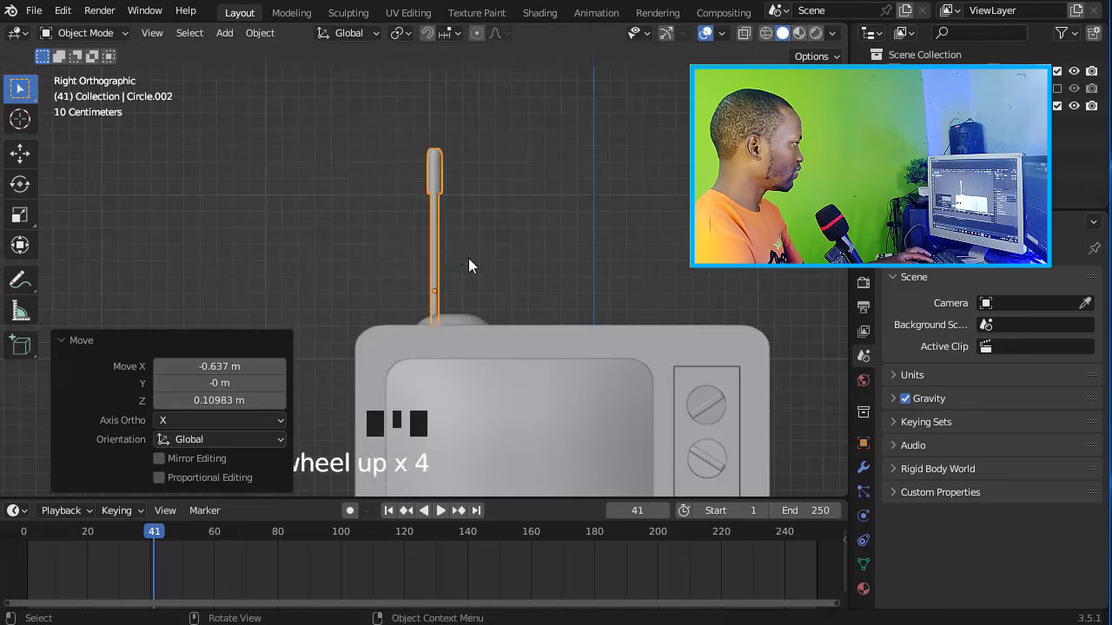
pyautogui.press('r')
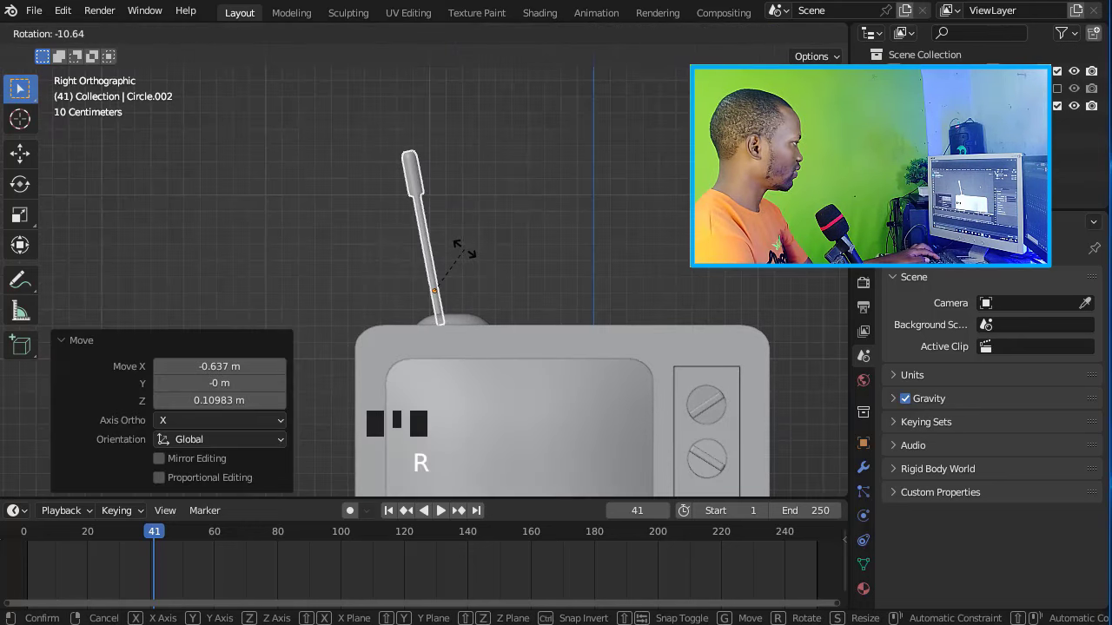
pyautogui.click(461, 250)
# Step: Duplicate the antenna about 0.153 m along Y and rotate the copy the opposite way to form a V
pyautogui.scroll(5, 431, 265)
pyautogui.hotkey('shift', 'd')
pyautogui.click(453, 260)
pyautogui.press('r')
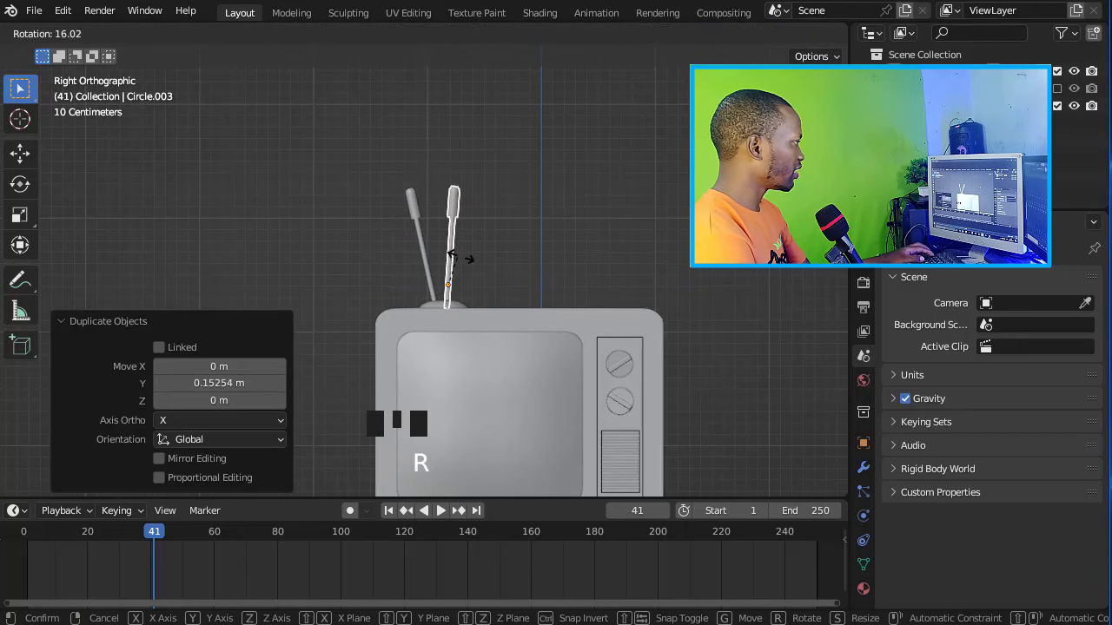
# Step: Select both antennas together with the dome base and adjust their height along Z on the TV's top
pyautogui.keyDown('shift'); pyautogui.click(438, 293); pyautogui.keyUp('shift')
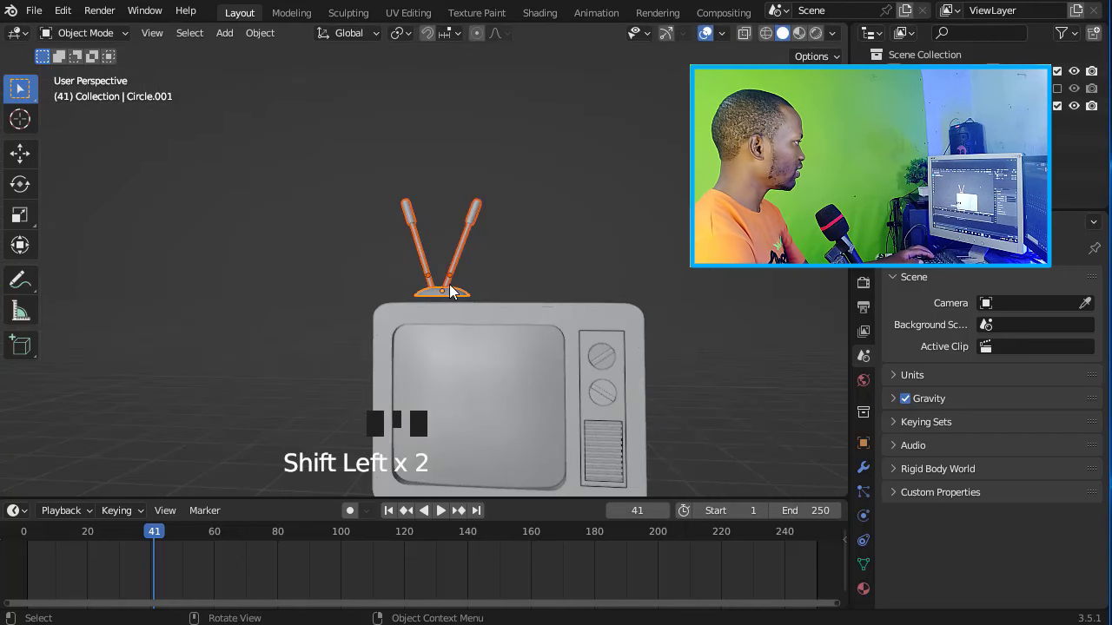
pyautogui.press('g')
pyautogui.press('z')
pyautogui.click(555, 225)
pyautogui.scroll(-3, 556, 225)
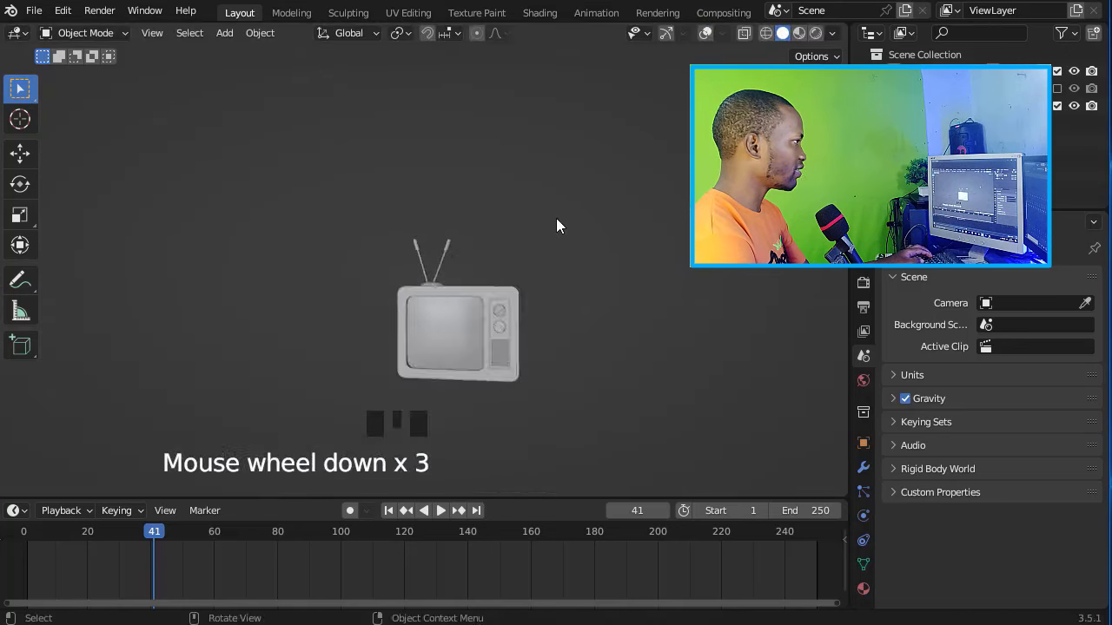
# Step: Save the TV model file
pyautogui.moveTo(556, 218); pyautogui.dragTo(588, 287, button='middle')
pyautogui.hotkey('ctrl', 's')
pyautogui.click(588, 287)
# Step: Add a cube and flatten it along Z into a slab for the TV's underside
pyautogui.hotkey('shift', 'a')
pyautogui.moveTo(560, 281)
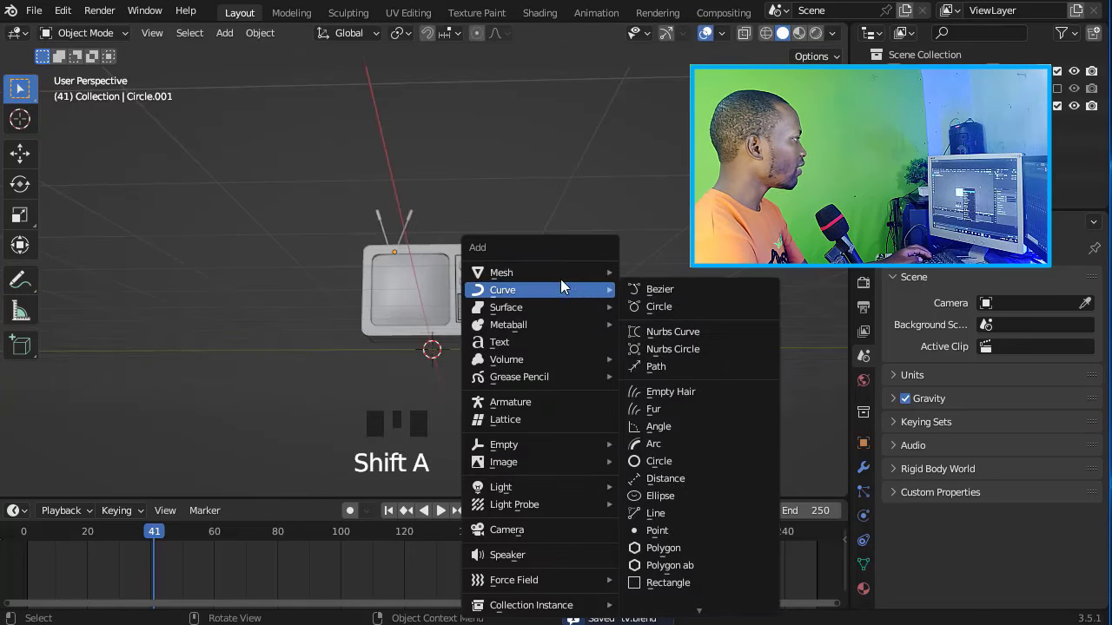
pyautogui.click(659, 289)
pyautogui.press('s')
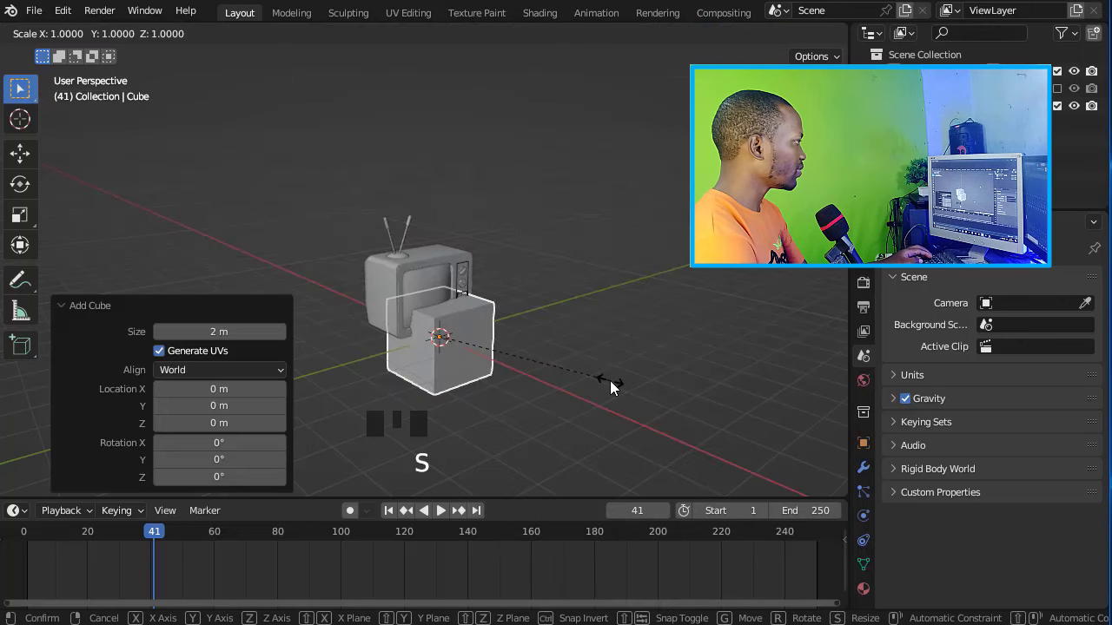
pyautogui.press('z')
pyautogui.click(504, 290)
# Step: Raise the slab along Z until it meets the TV's underside as a thin base
pyautogui.press('g')
pyautogui.press('z')
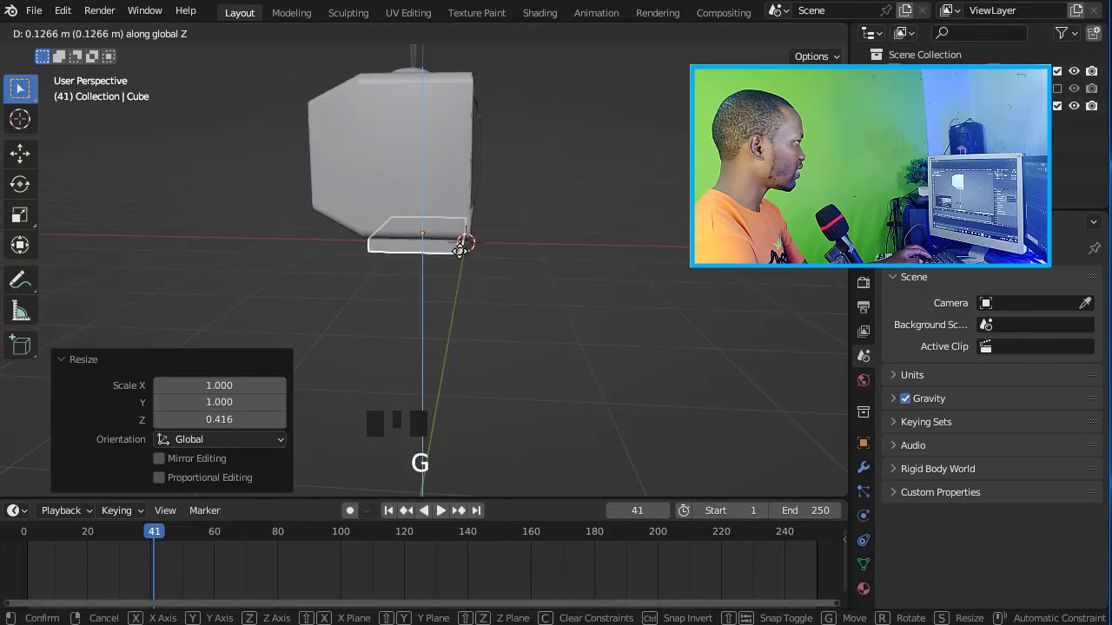
pyautogui.click(460, 250)
pyautogui.press('g')
pyautogui.press('z')
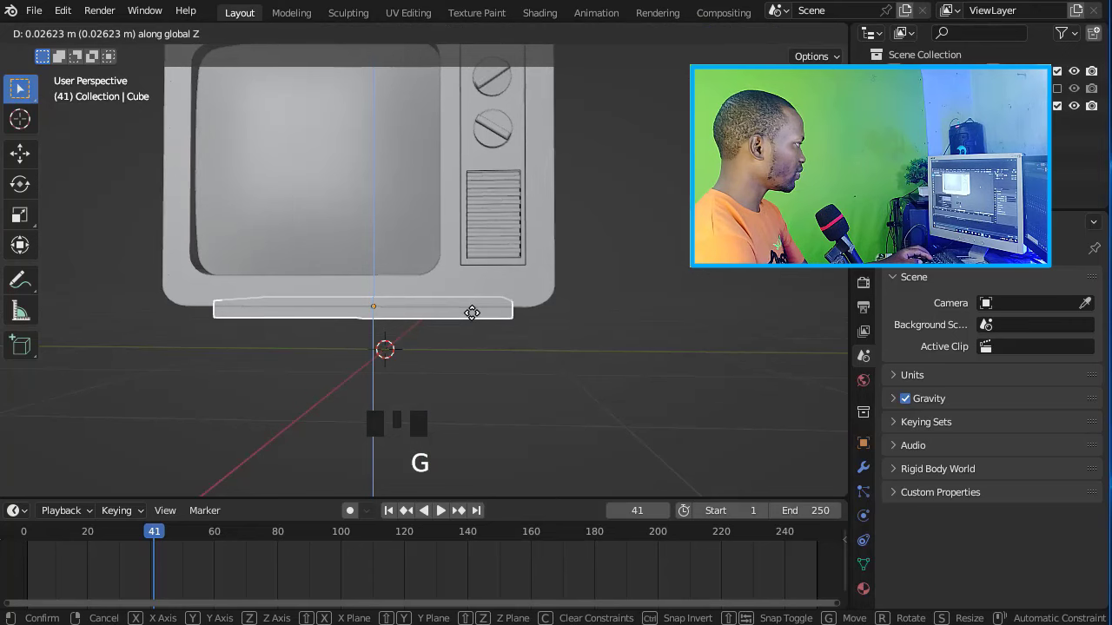
pyautogui.click(472, 313)
# Step: Add a mesh cylinder and place it above the TV
pyautogui.scroll(-4, 603, 262)
pyautogui.hotkey('shift', 'a')
pyautogui.moveTo(605, 267)
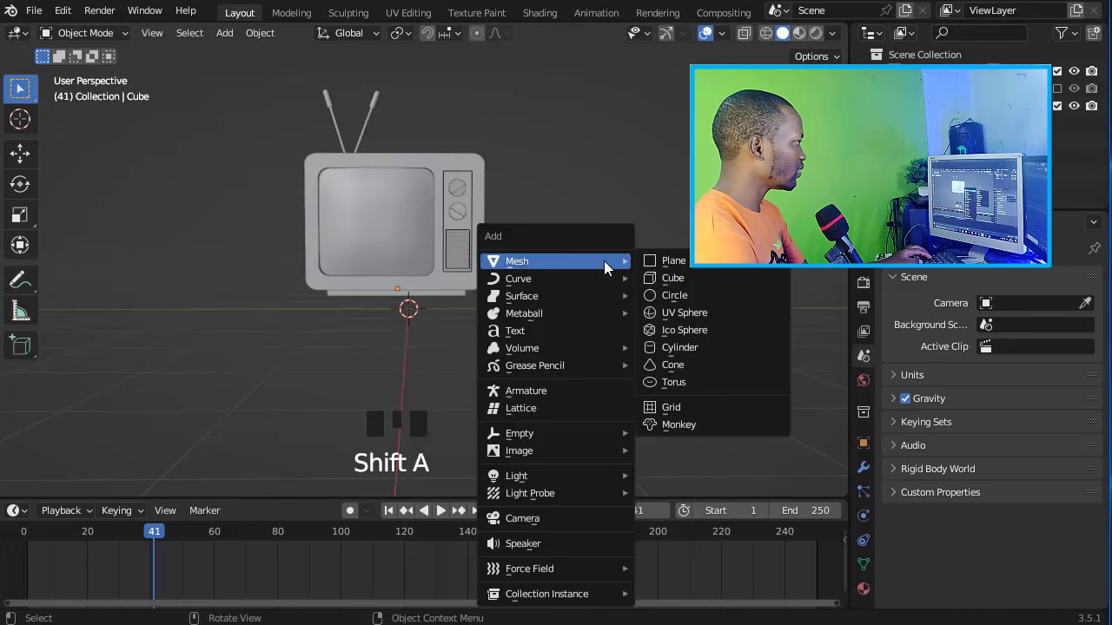
pyautogui.click(654, 291)
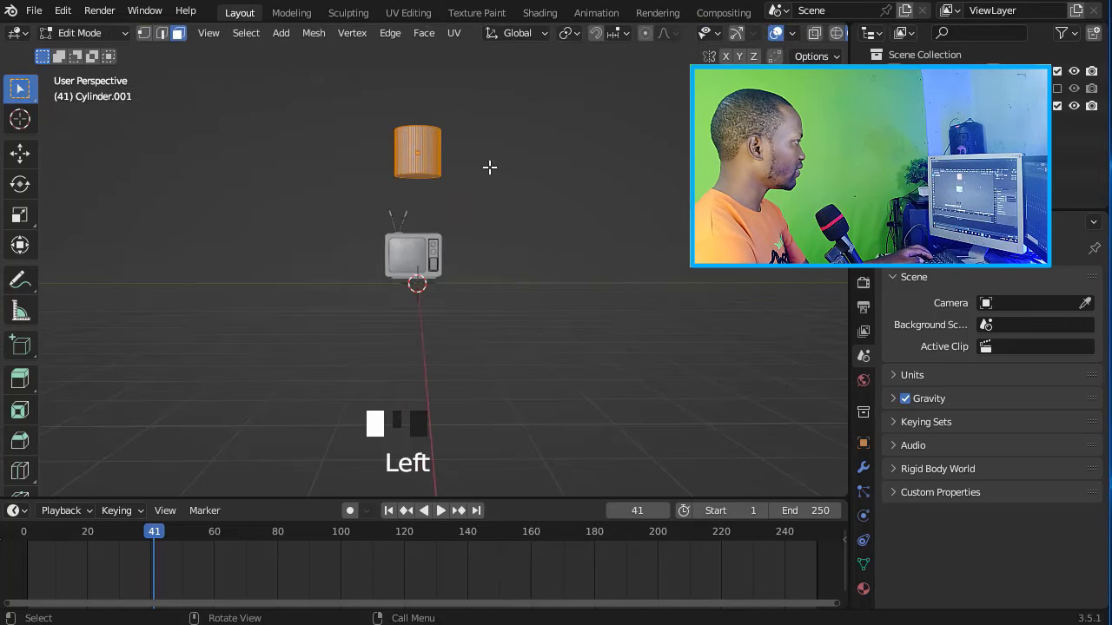
# Step: Taper the cylinder by shrinking its lower end face strongly and scaling its upper end face to 0.521
pyautogui.scroll(3, 490, 167)
pyautogui.click(421, 105)
pyautogui.press('s')
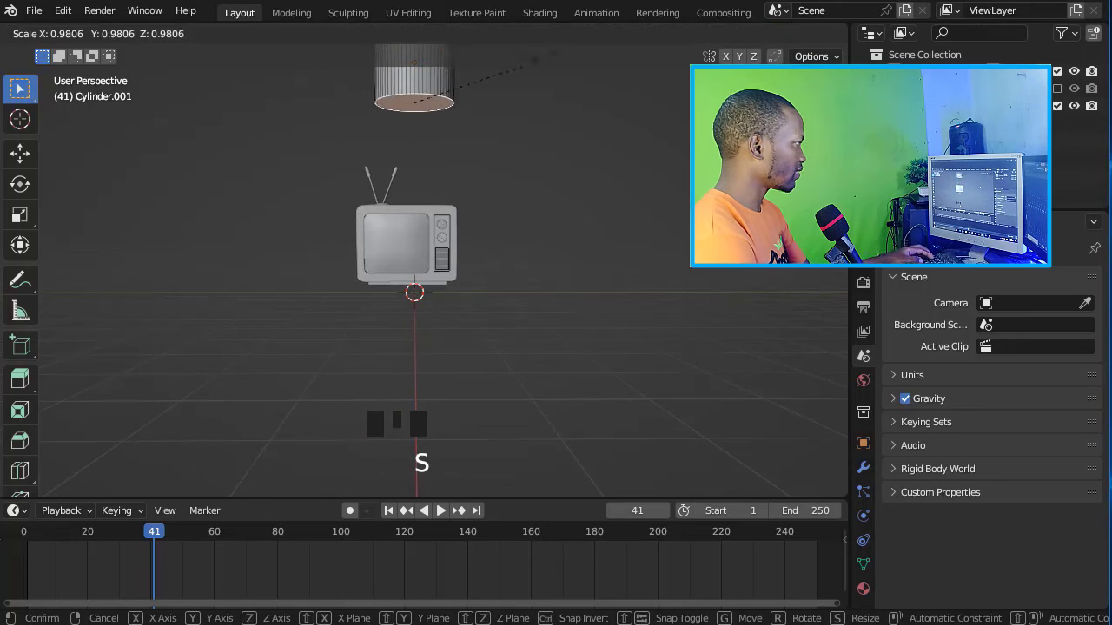
pyautogui.click(426, 98)
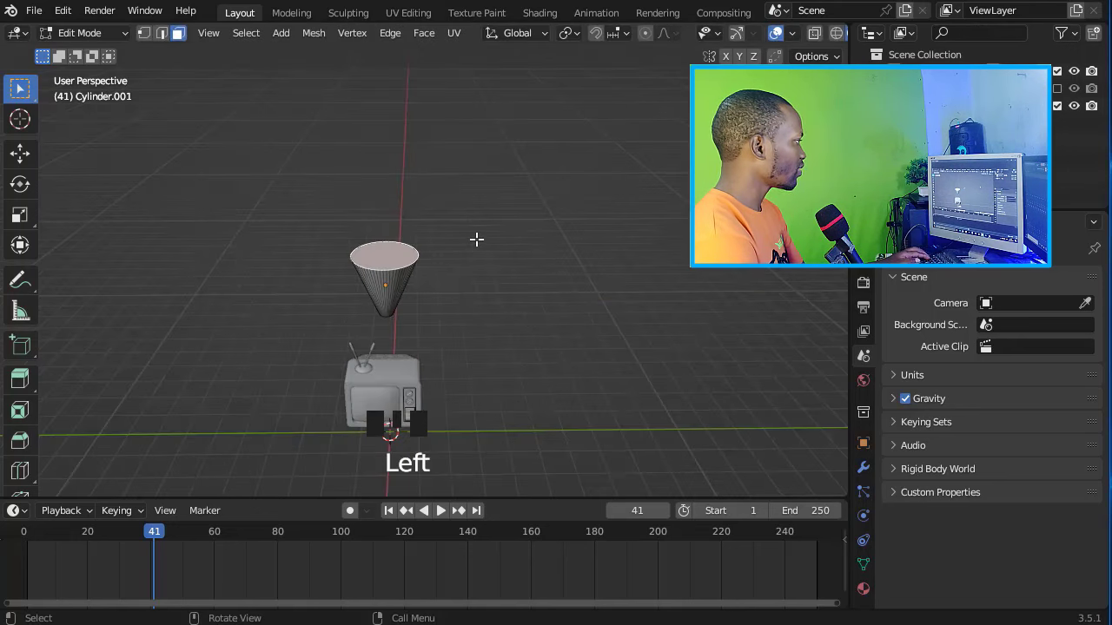
pyautogui.press('s')
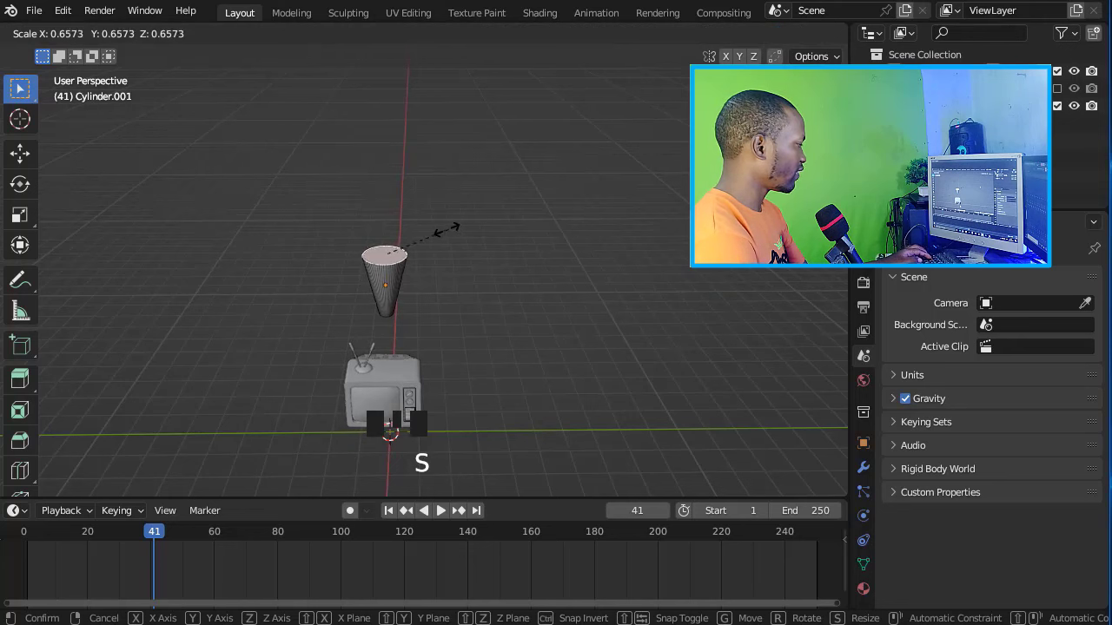
pyautogui.click(432, 230)
pyautogui.middleClick(443, 221)
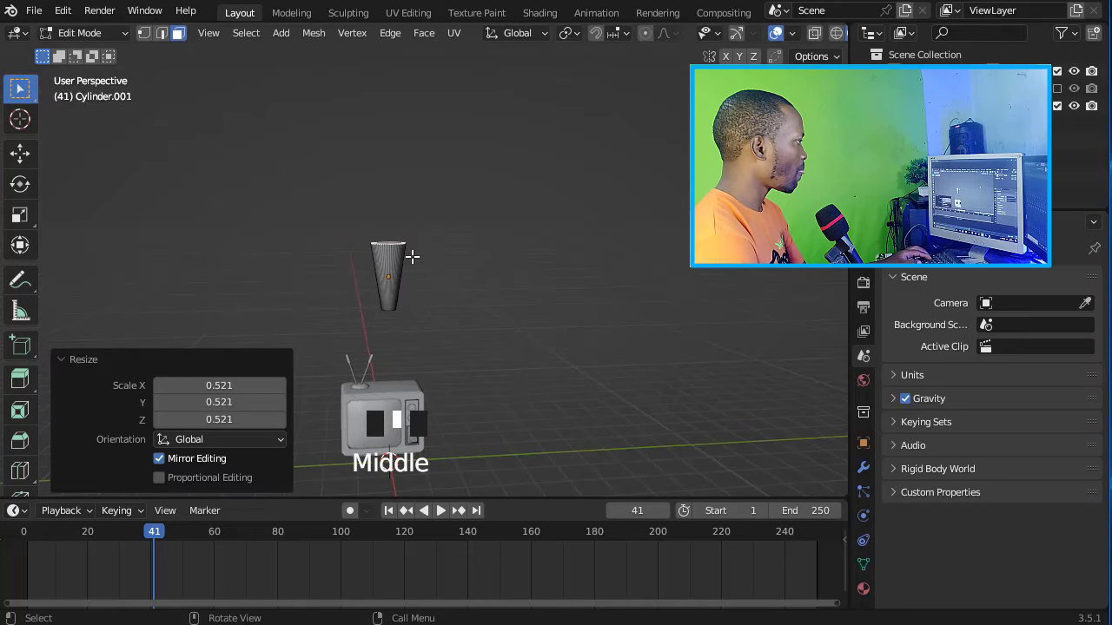
# Step: Place the tapered cylinder as a small slanted leg under one end of the base and apply its location, rotation and scale
pyautogui.press('KP_1')
pyautogui.press('g')
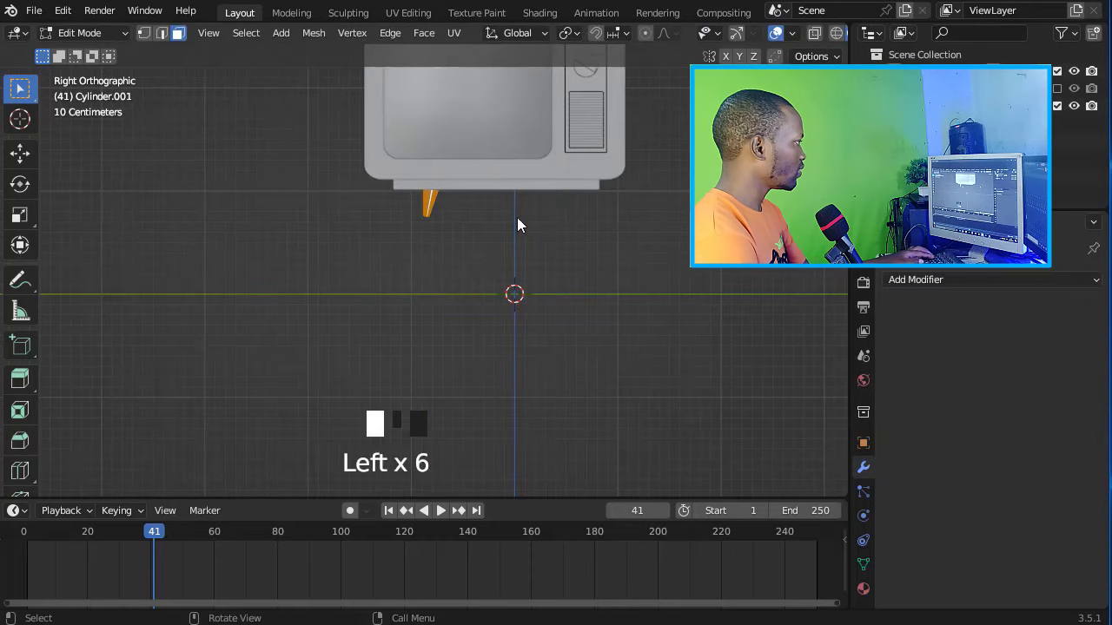
pyautogui.press('Tab')
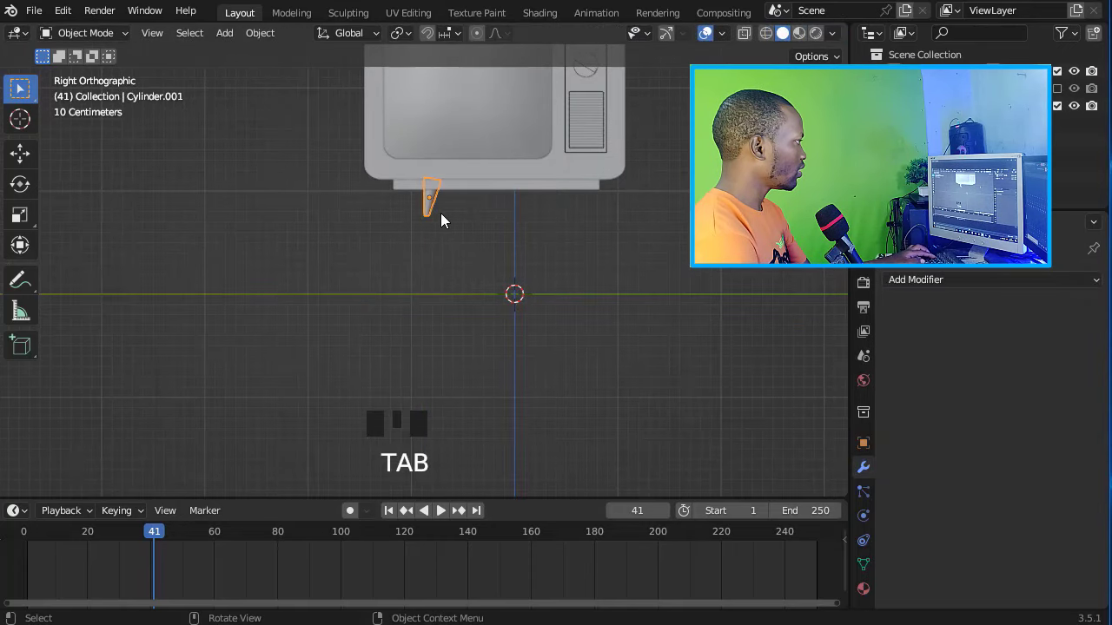
pyautogui.hotkey('ctrl', 'a')
pyautogui.click(420, 209)
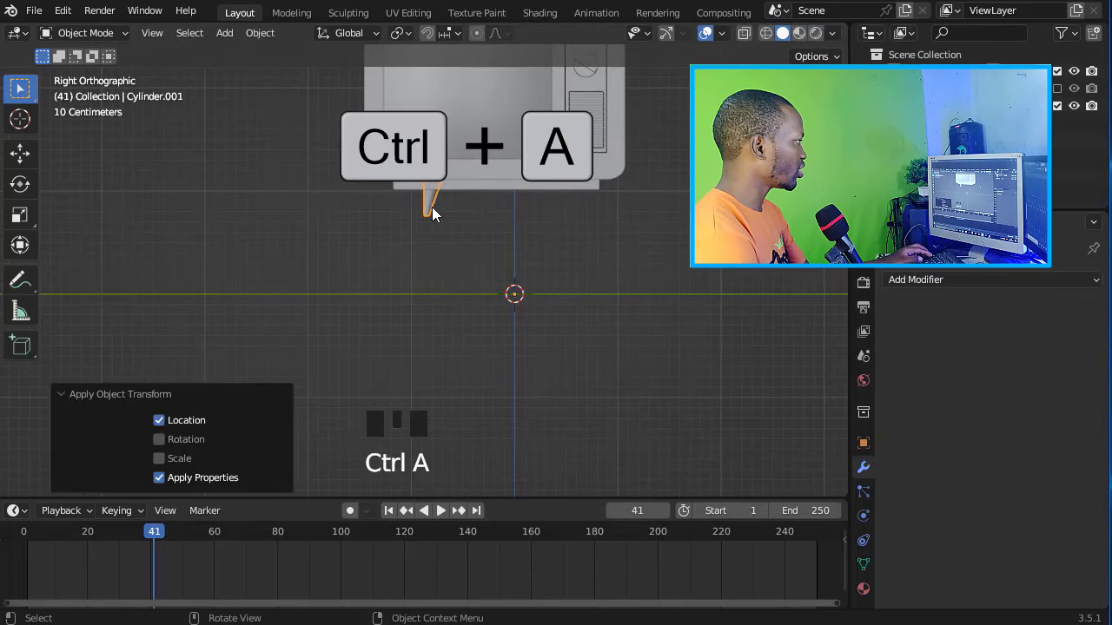
pyautogui.hotkey('ctrl', 'a')
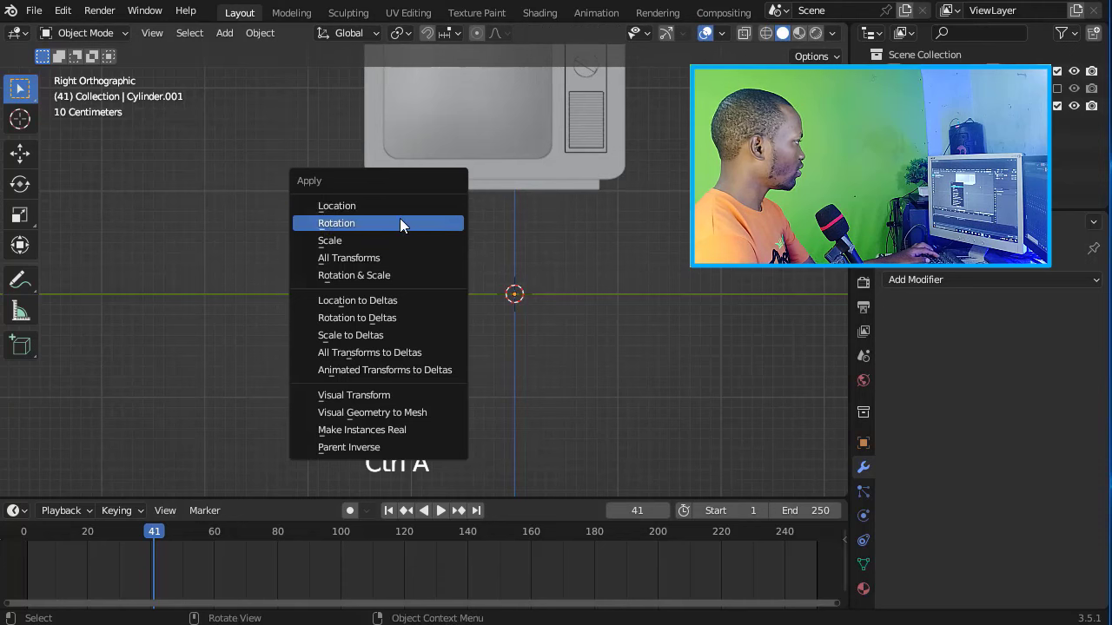
pyautogui.click(399, 220)
pyautogui.click(424, 208)
pyautogui.hotkey('ctrl', 'a')
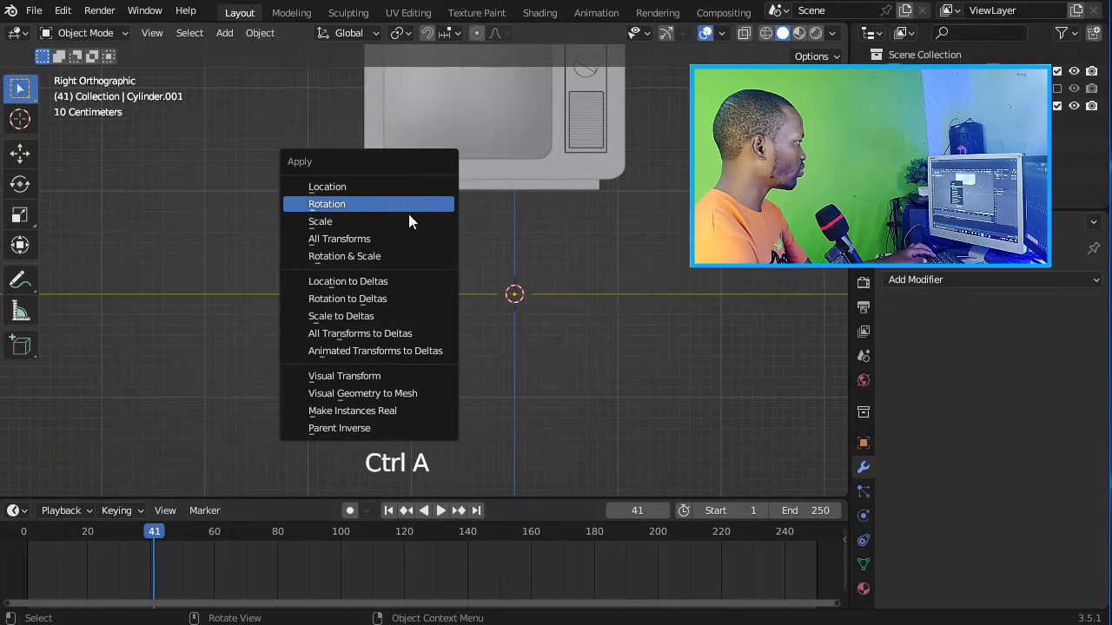
pyautogui.click(387, 220)
# Step: Add a Mirror modifier to the leg and mirror it across the Y axis only
pyautogui.press('Tab')
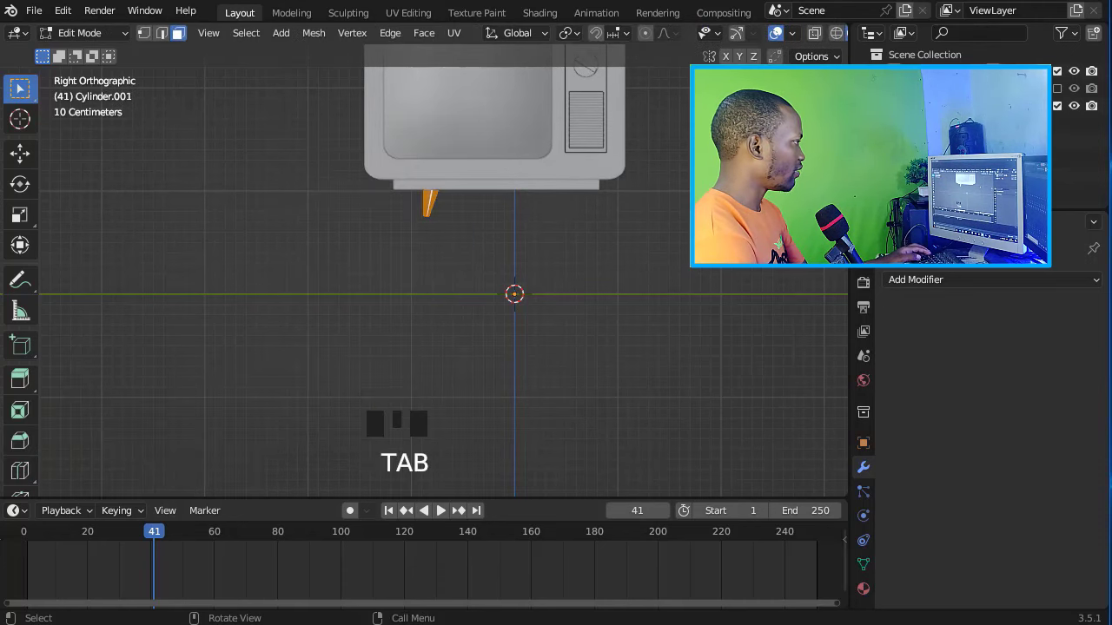
pyautogui.click(916, 278)
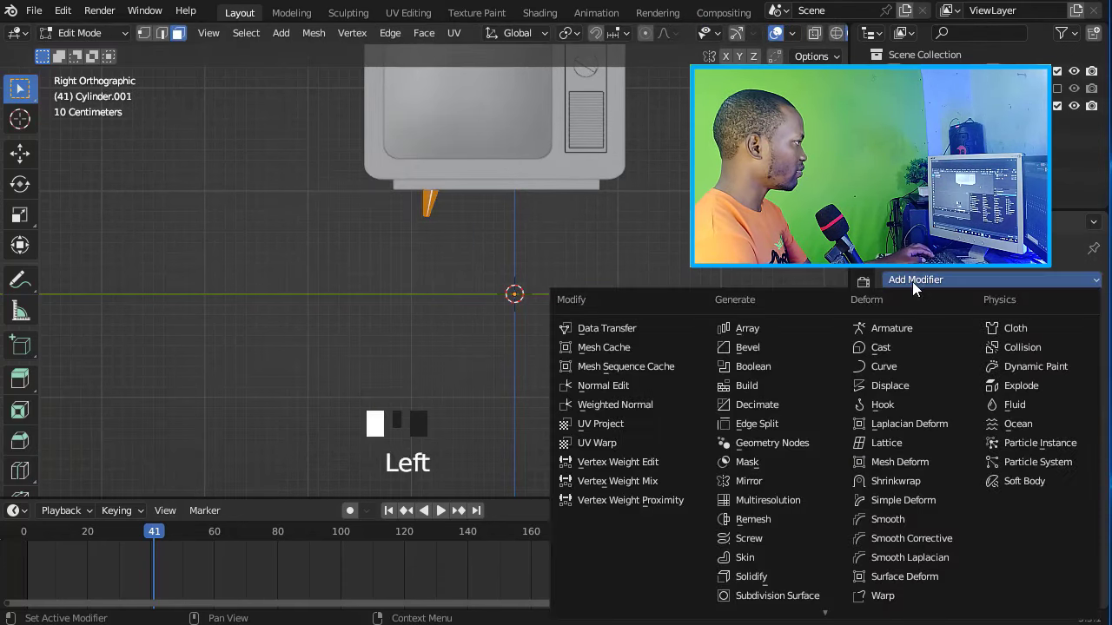
pyautogui.click(760, 480)
pyautogui.click(1022, 333)
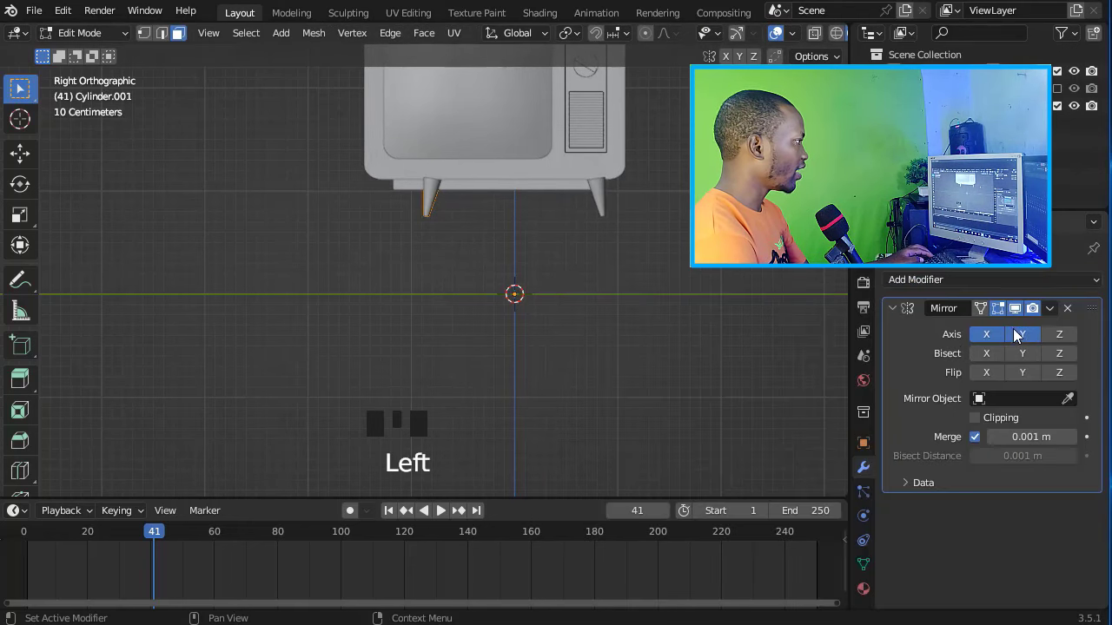
pyautogui.click(986, 333)
# Step: Duplicate the mirrored pair of legs along the X axis to give the base a second pair
pyautogui.press('g')
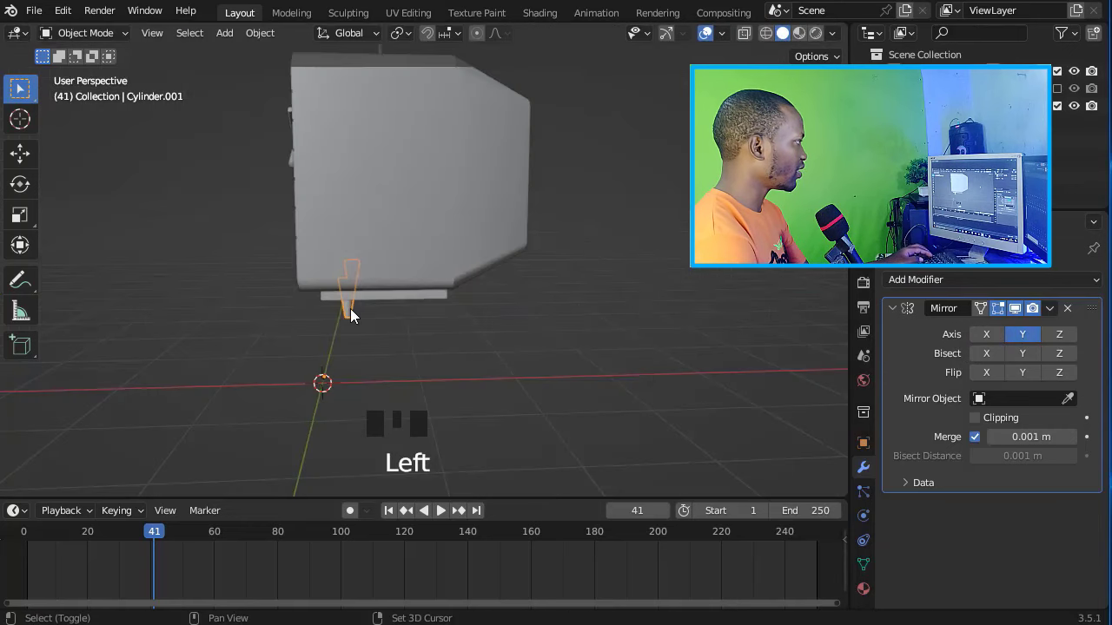
pyautogui.hotkey('shift', 'd')
pyautogui.press('x')
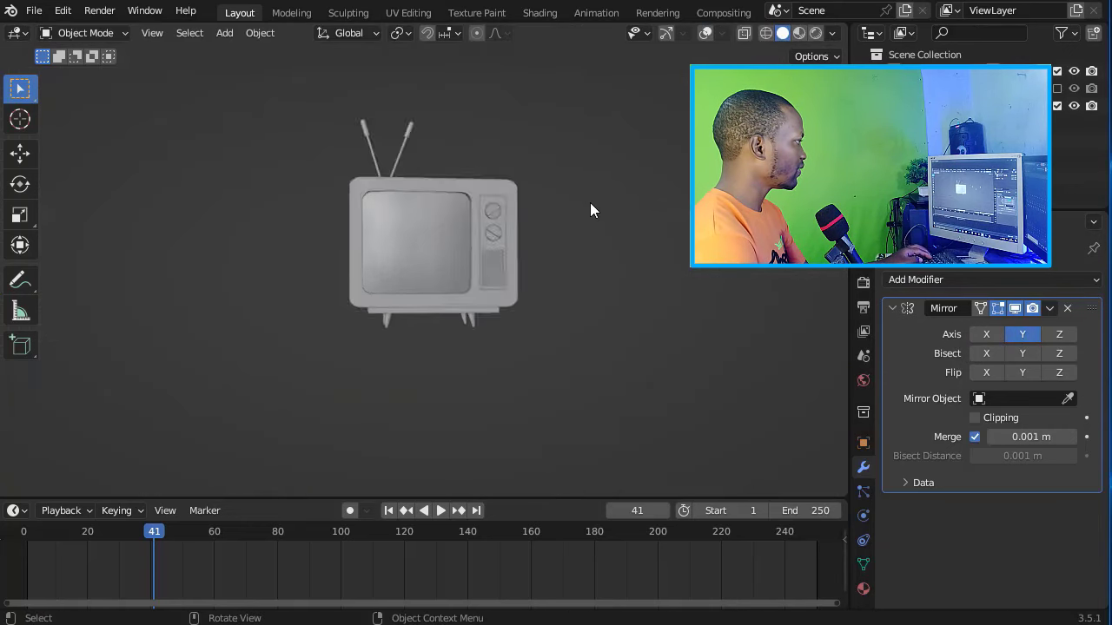
pyautogui.scroll(-3, 620, 261)
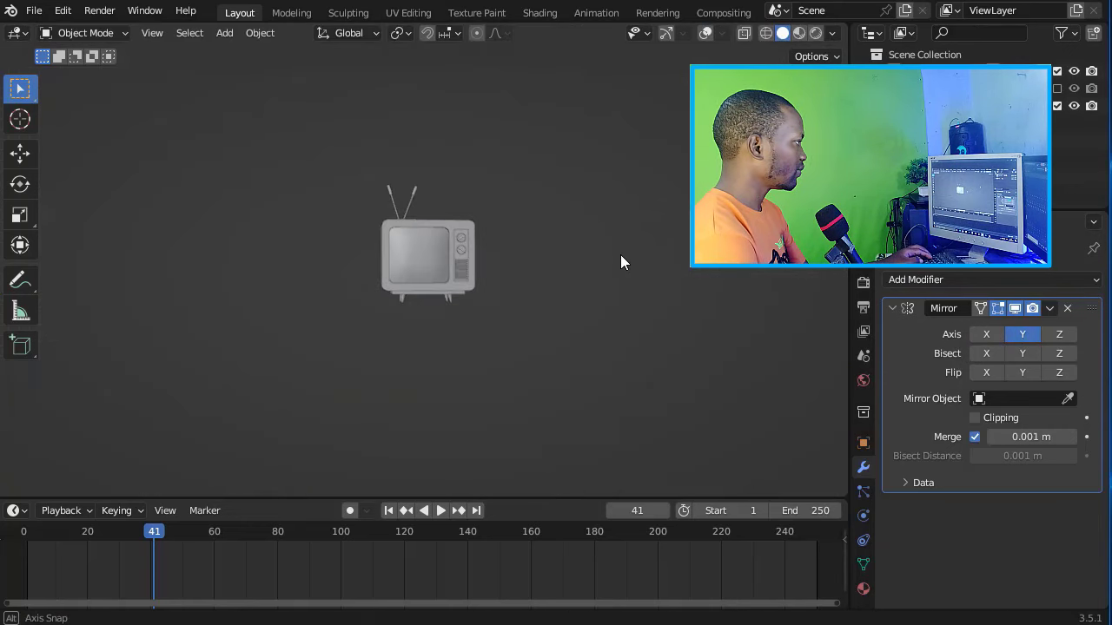
pyautogui.moveTo(620, 260); pyautogui.dragTo(543, 273, button='middle')
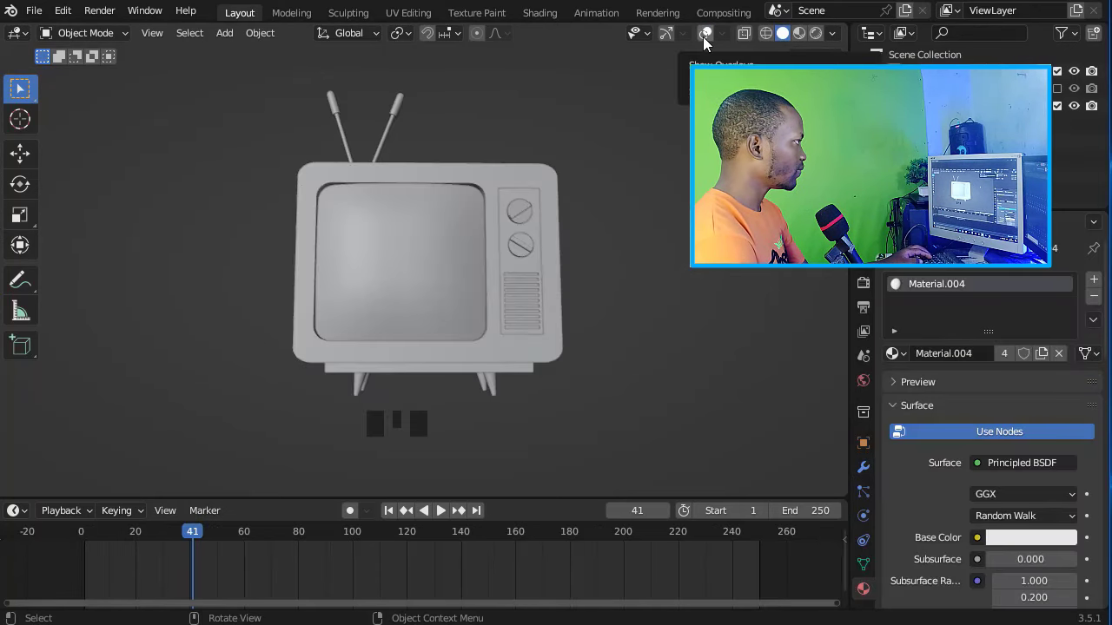
# Step: Show the viewport overlays, enlarge the timeline area and change it to the Shader Editor
pyautogui.click(703, 37)
pyautogui.moveTo(260, 500); pyautogui.dragTo(260, 427)
pyautogui.click(16, 437)
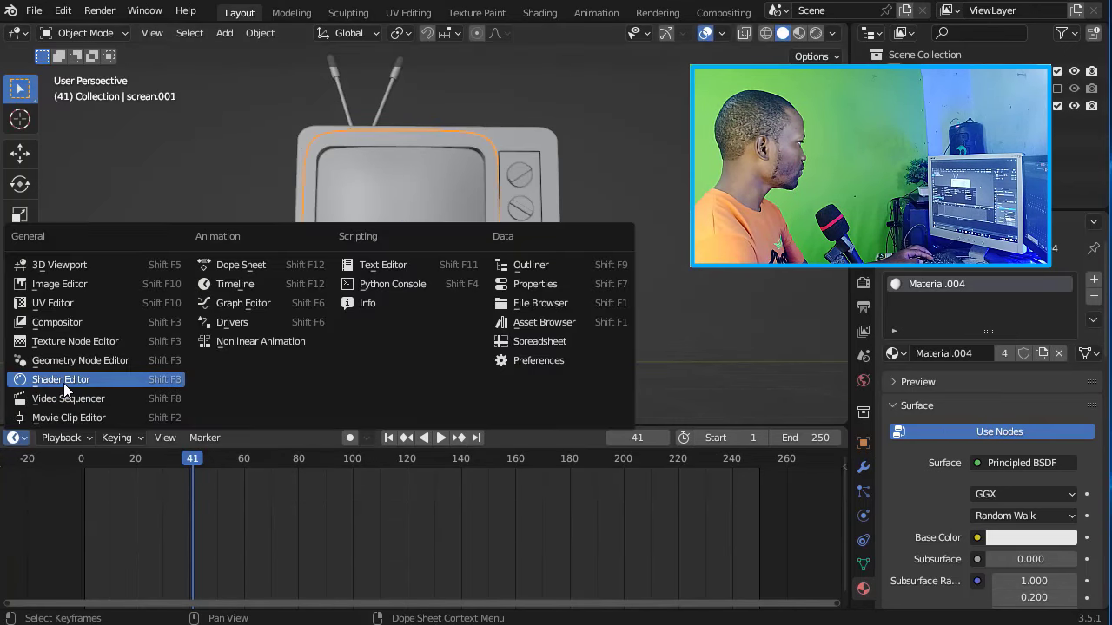
pyautogui.click(63, 380)
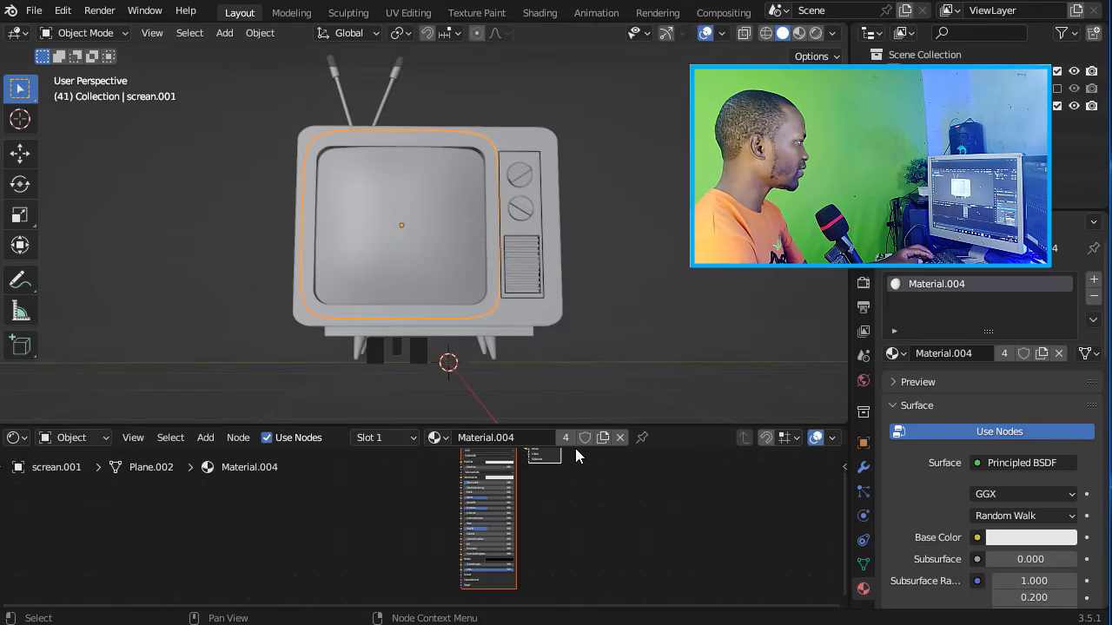
pyautogui.scroll(-3, 666, 517)
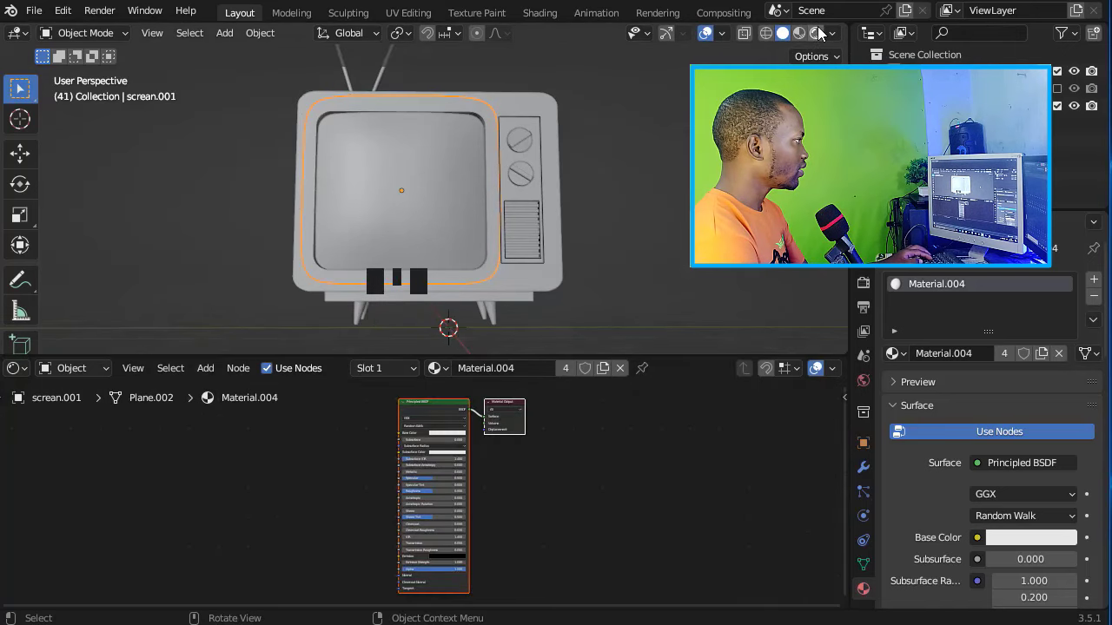
# Step: Switch the viewport to rendered shading and turn off the scene world lighting to brighten the preview
pyautogui.click(816, 33)
pyautogui.scroll(-4, 620, 188)
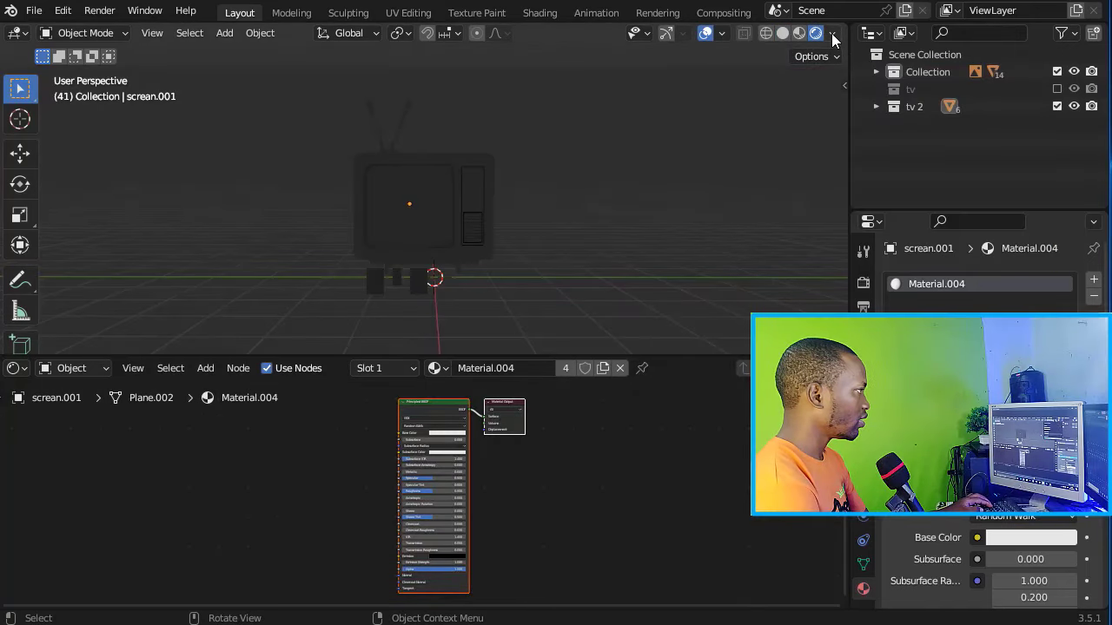
pyautogui.click(832, 33)
pyautogui.click(733, 138)
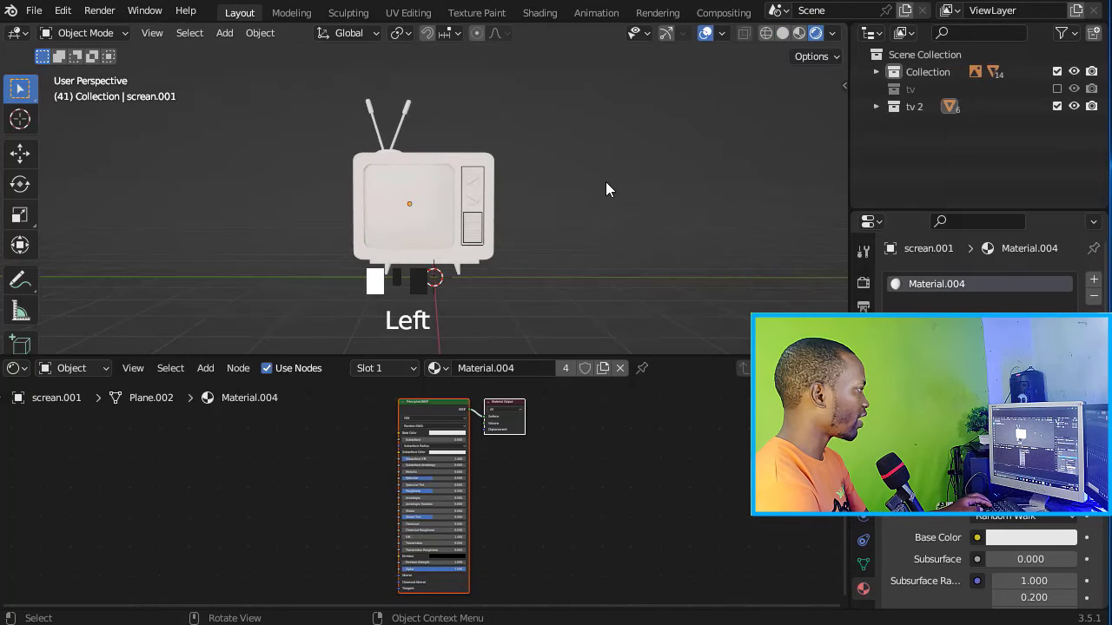
# Step: Darken the TV screen material's base color to near black and set its roughness to 0.305
pyautogui.click(433, 211)
pyautogui.scroll(5, 616, 521)
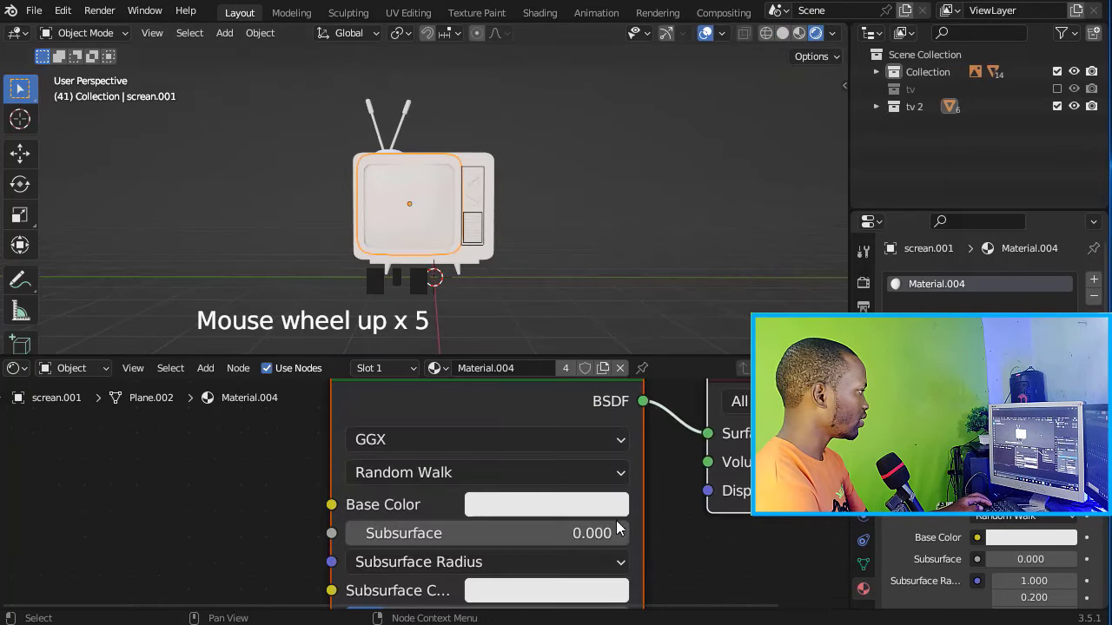
pyautogui.click(582, 506)
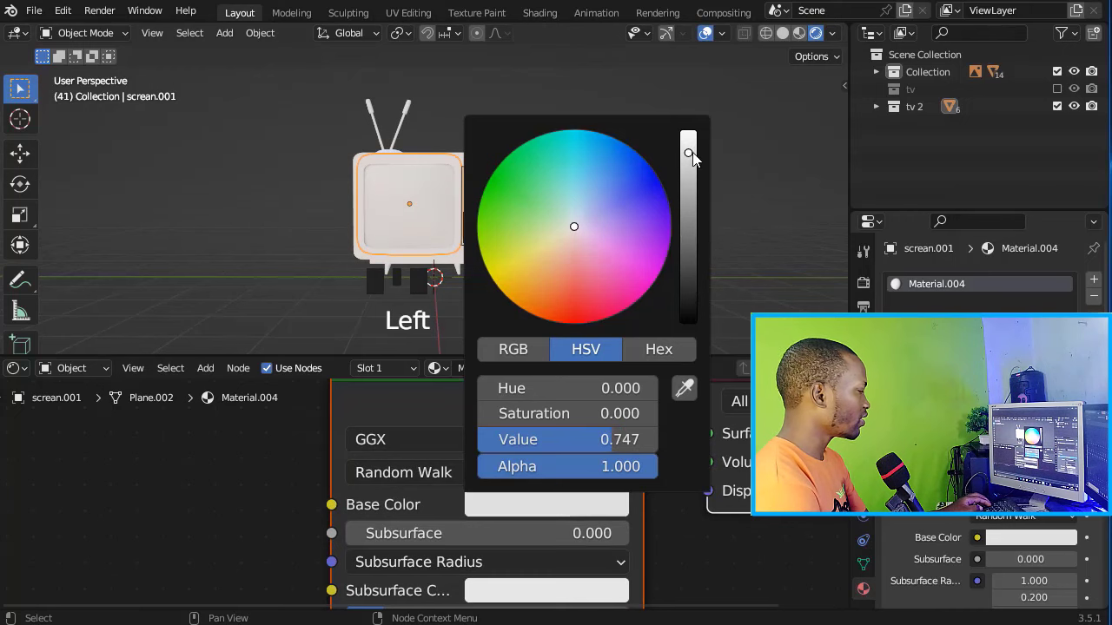
pyautogui.moveTo(690, 154); pyautogui.dragTo(688, 285)
pyautogui.moveTo(484, 596); pyautogui.dragTo(533, 526, button='middle')
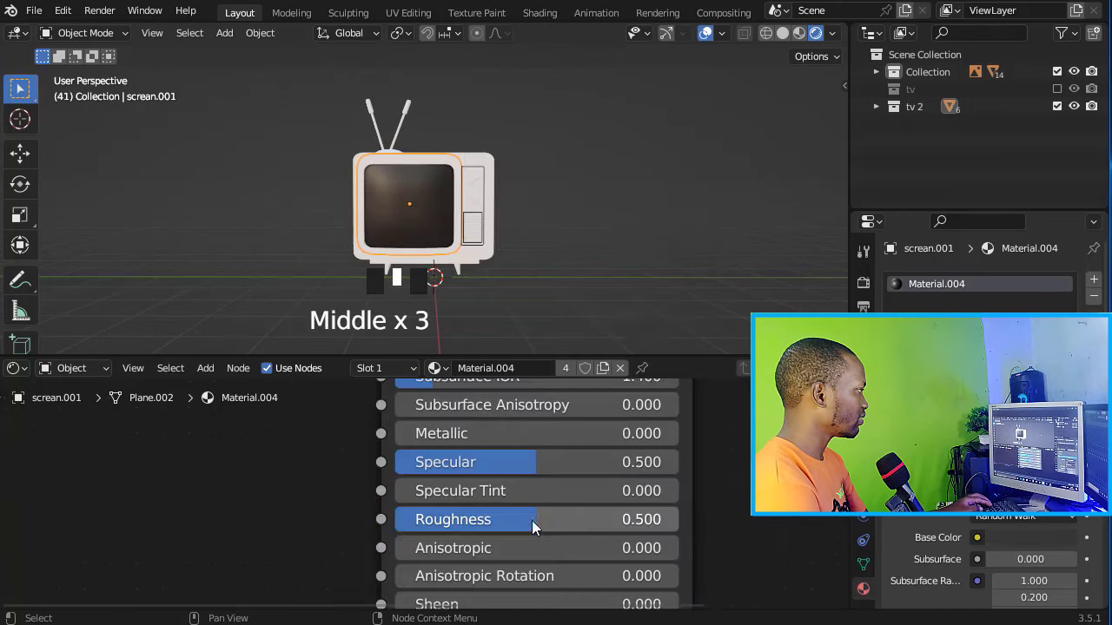
pyautogui.moveTo(534, 526); pyautogui.dragTo(481, 520)
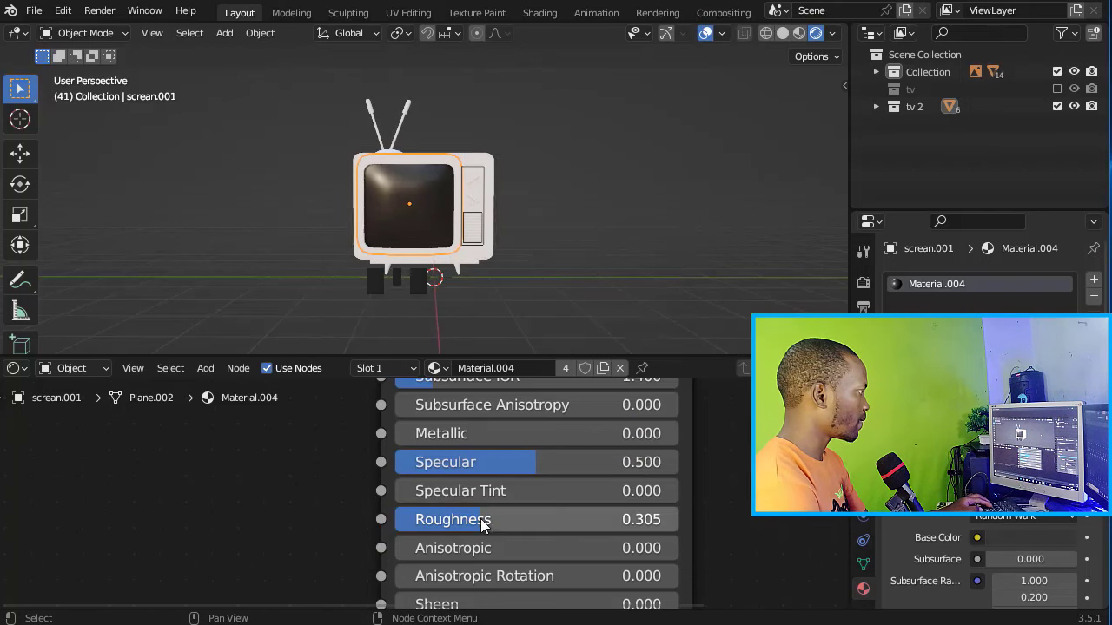
# Step: Edit the TV body and change the base color of its material from the color wheel to orange
pyautogui.click(472, 155)
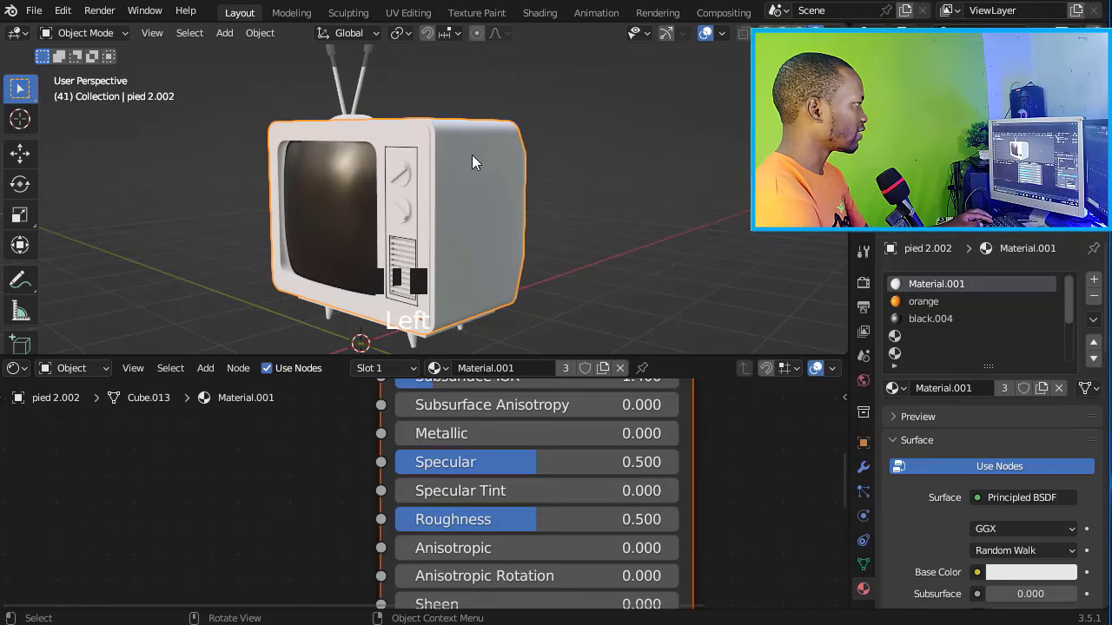
pyautogui.press('Tab')
pyautogui.click(1031, 593)
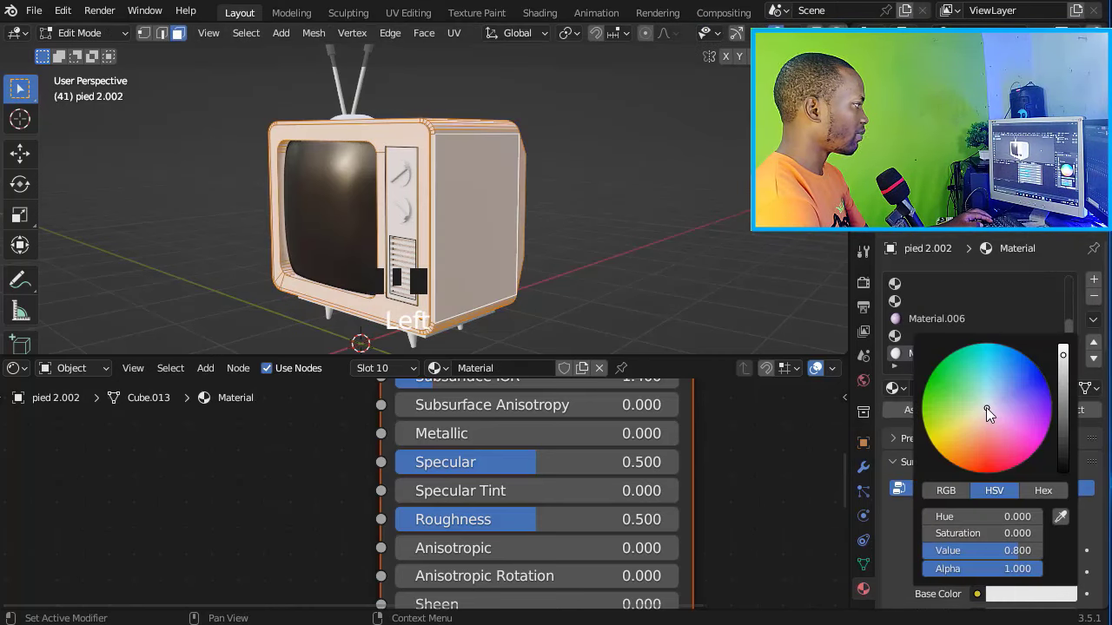
pyautogui.moveTo(986, 408); pyautogui.dragTo(970, 455)
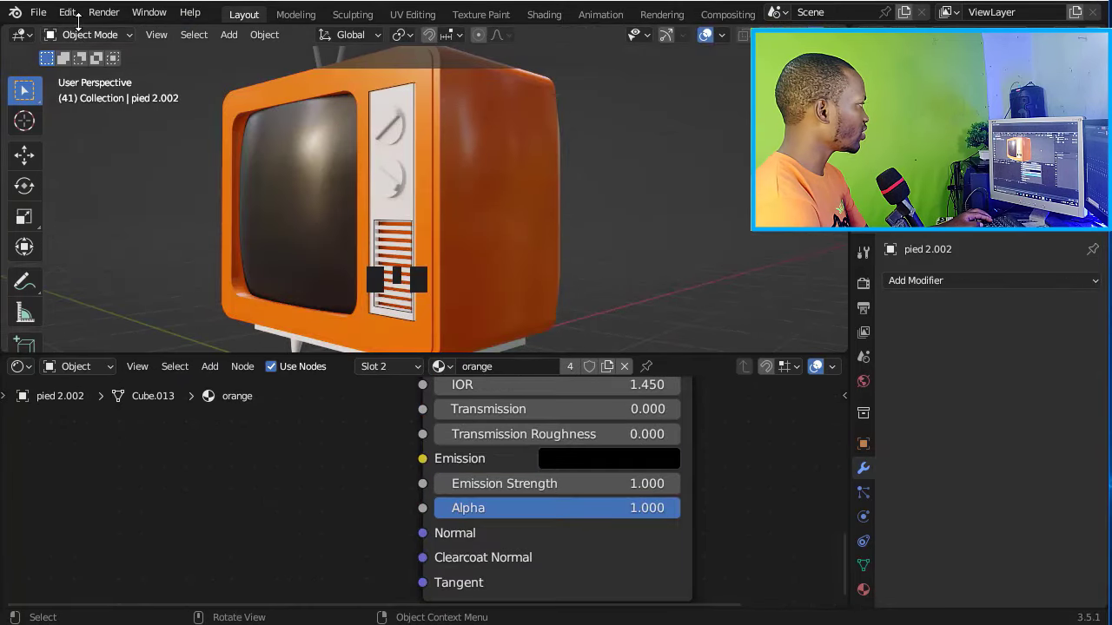
# Step: Open the preferences and search the add-ons for "wr" to find Node Wrangler
pyautogui.click(69, 14)
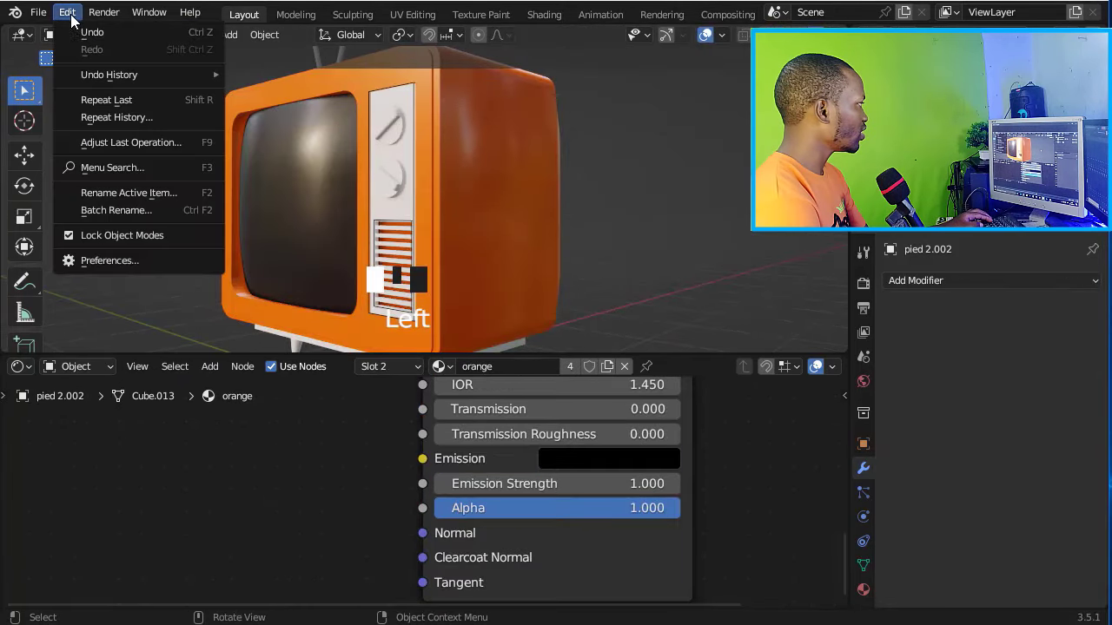
pyautogui.click(110, 258)
pyautogui.click(623, 84)
pyautogui.write('wr')
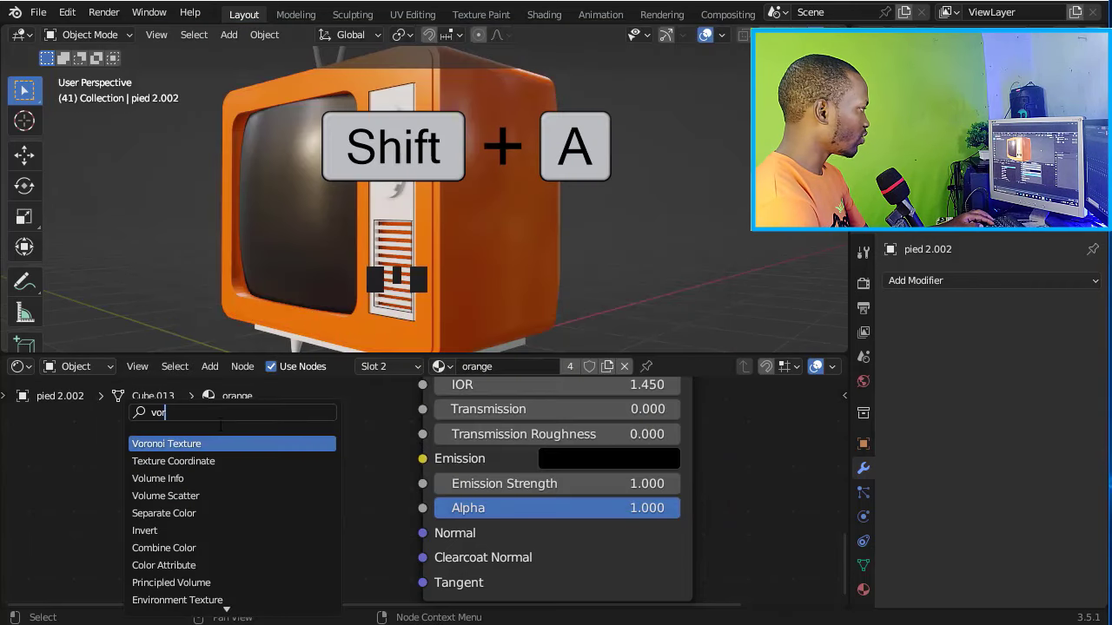
# Step: Add a Voronoi Texture node to the orange material, preview it on the body and set its scale to 124.7
pyautogui.click(205, 443)
pyautogui.click(239, 449)
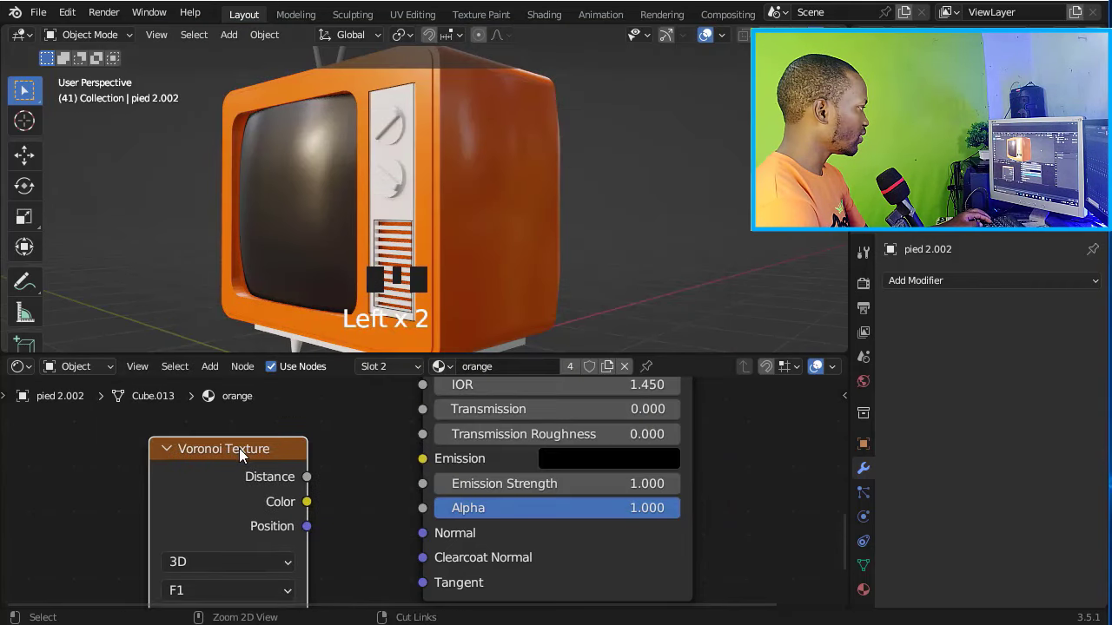
pyautogui.keyDown('ctrl'); pyautogui.keyDown('shift'); pyautogui.click(239, 448); pyautogui.keyUp('shift'); pyautogui.keyUp('ctrl')
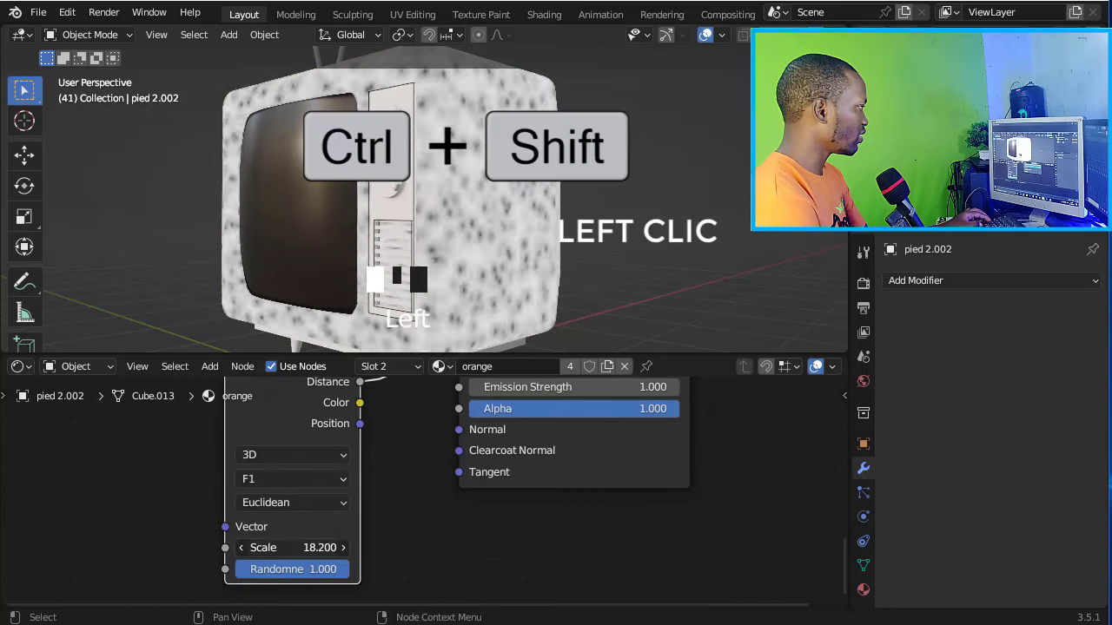
pyautogui.moveTo(292, 547); pyautogui.dragTo(421, 547)
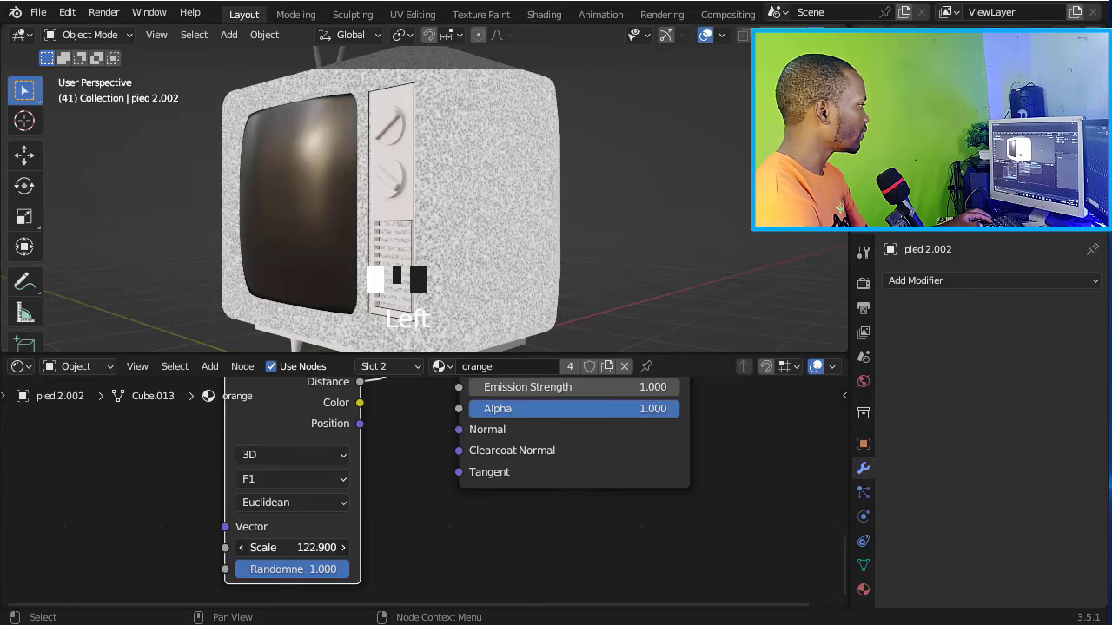
# Step: Add a Bump node fed by the Voronoi distance through Height, and connect its Normal output to the Principled BSDF's Normal input
pyautogui.moveTo(235, 457); pyautogui.dragTo(300, 493)
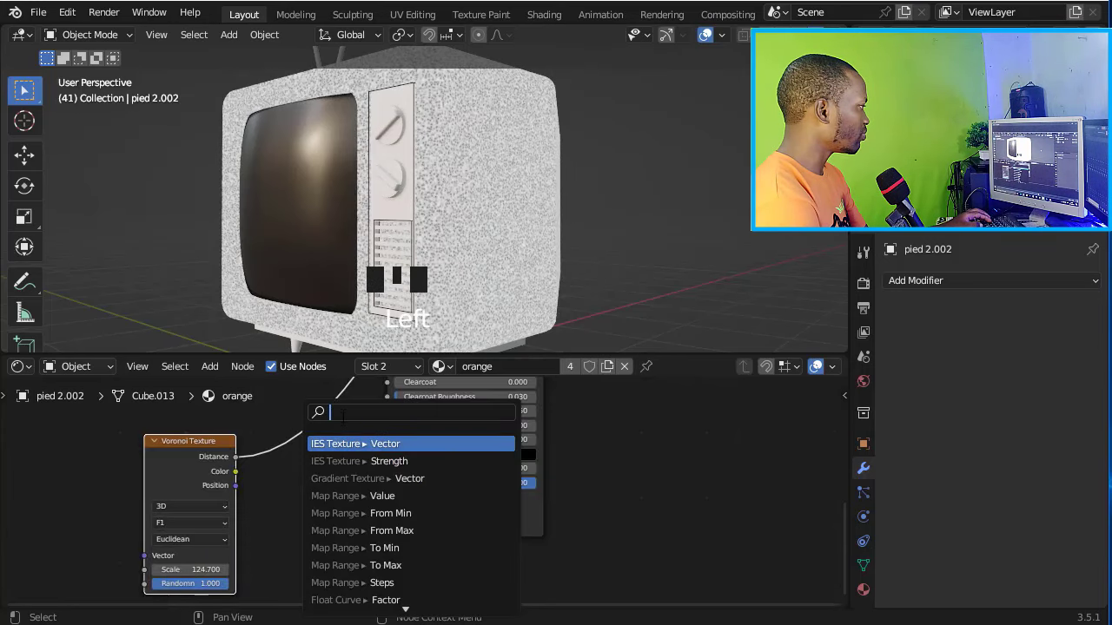
pyautogui.write('bump')
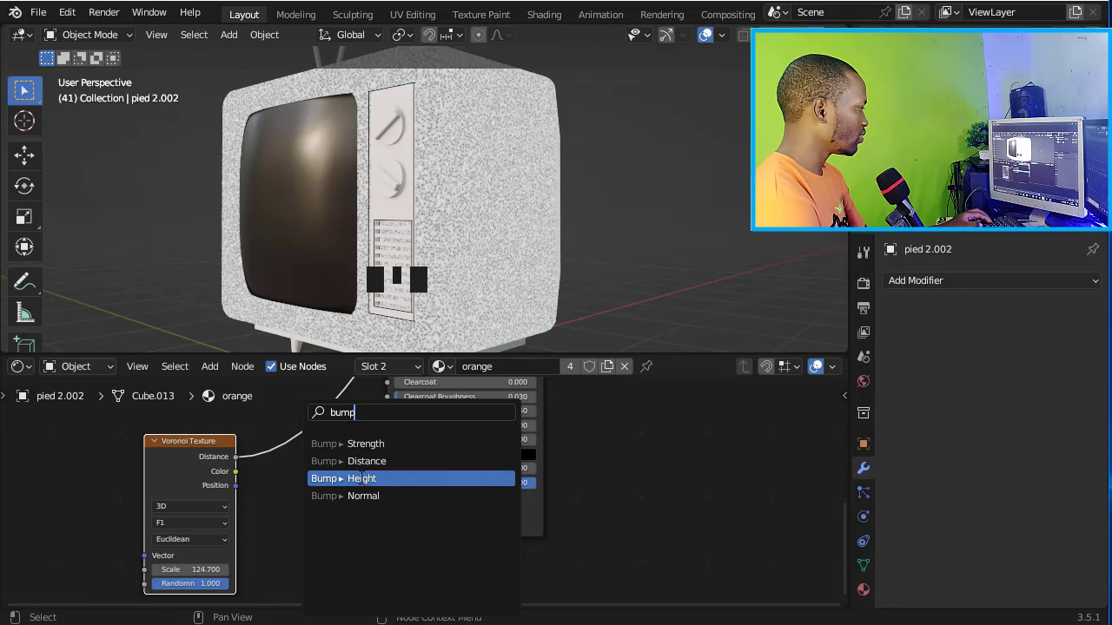
pyautogui.click(396, 478)
pyautogui.click(354, 496)
pyautogui.moveTo(355, 497); pyautogui.dragTo(391, 497)
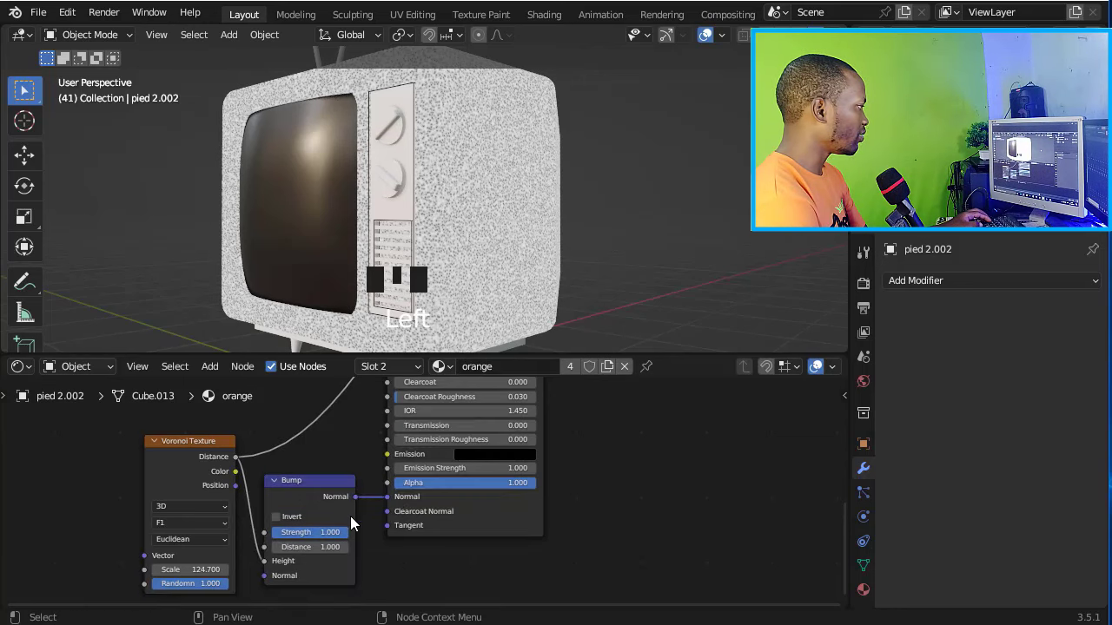
# Step: Preview the orange Principled shader on the body again and lower the Bump strength to 0.083
pyautogui.moveTo(350, 516); pyautogui.dragTo(562, 528, button='middle')
pyautogui.scroll(5, 550, 509)
pyautogui.keyDown('ctrl'); pyautogui.keyDown('shift'); pyautogui.click(464, 419); pyautogui.keyUp('shift'); pyautogui.keyUp('ctrl')
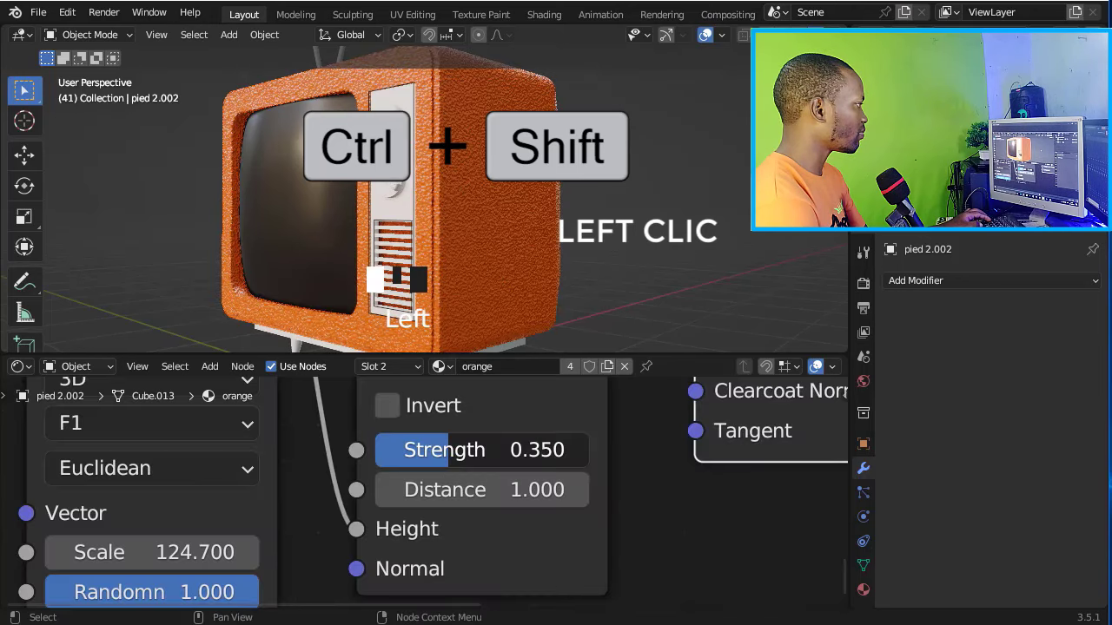
pyautogui.moveTo(482, 449); pyautogui.dragTo(433, 449)
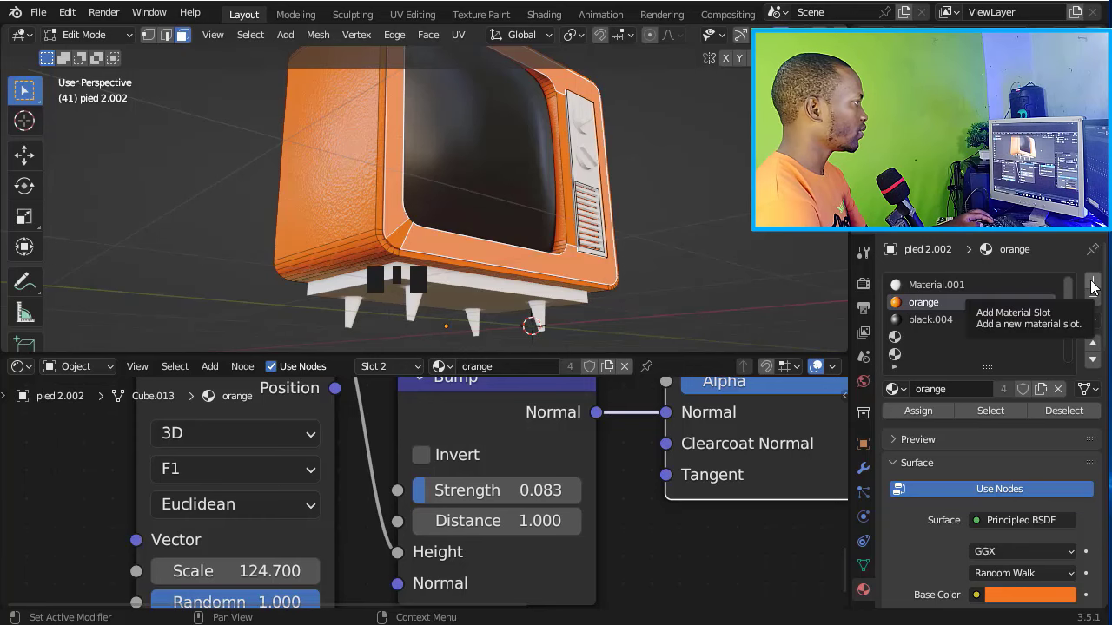
# Step: Add a new material in its own slot on the television body and assign it to the selected front frame faces
pyautogui.click(1093, 287)
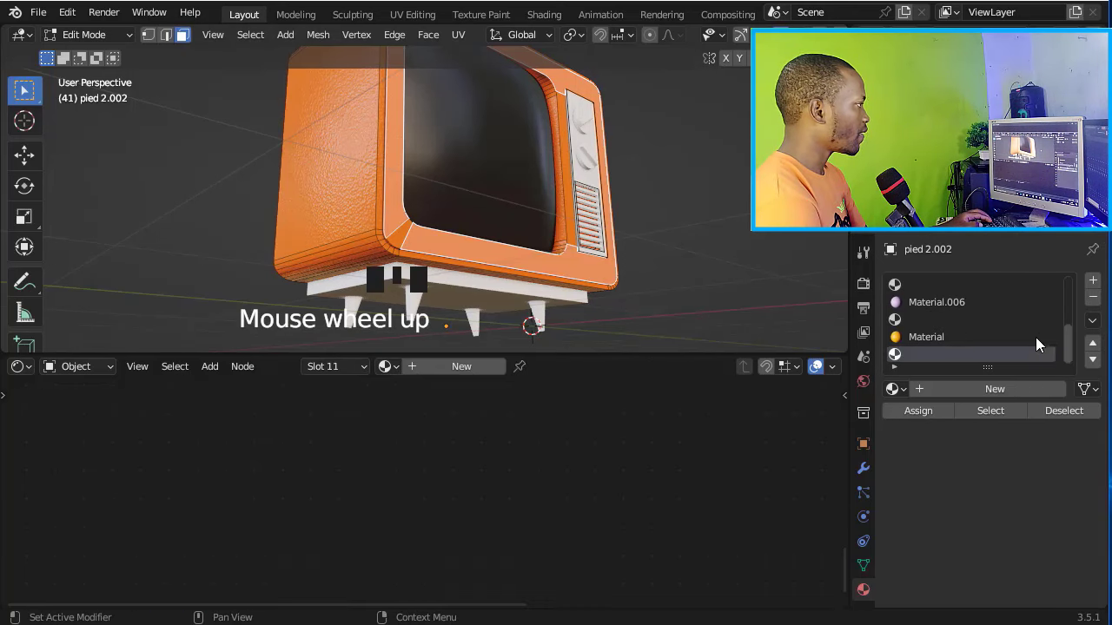
pyautogui.click(993, 386)
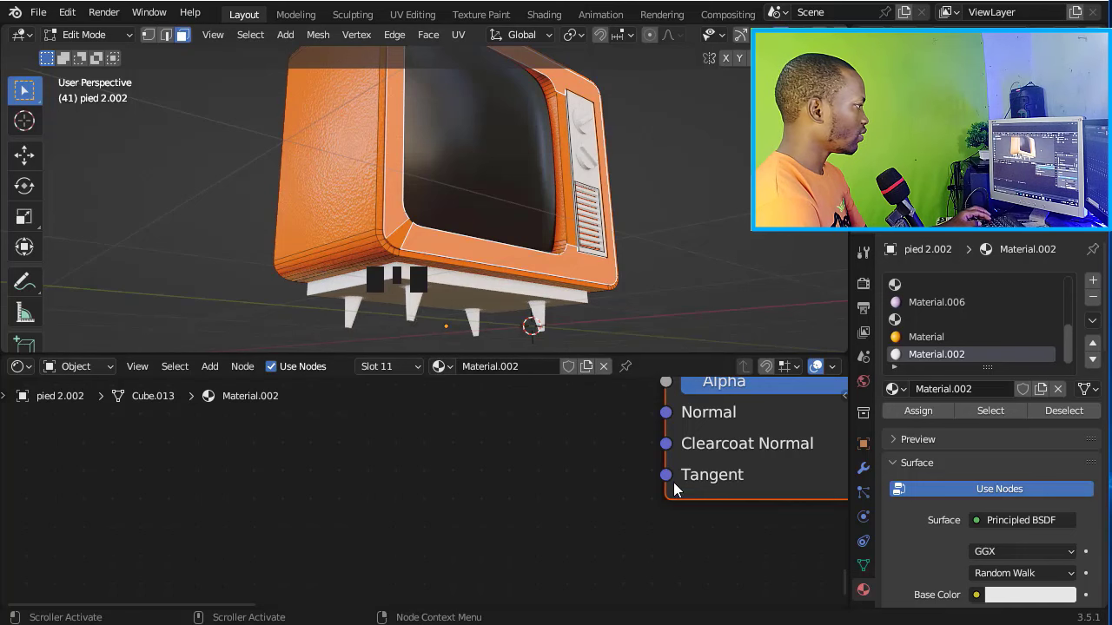
pyautogui.scroll(-4, 540, 521)
pyautogui.moveTo(540, 521); pyautogui.dragTo(458, 563, button='middle')
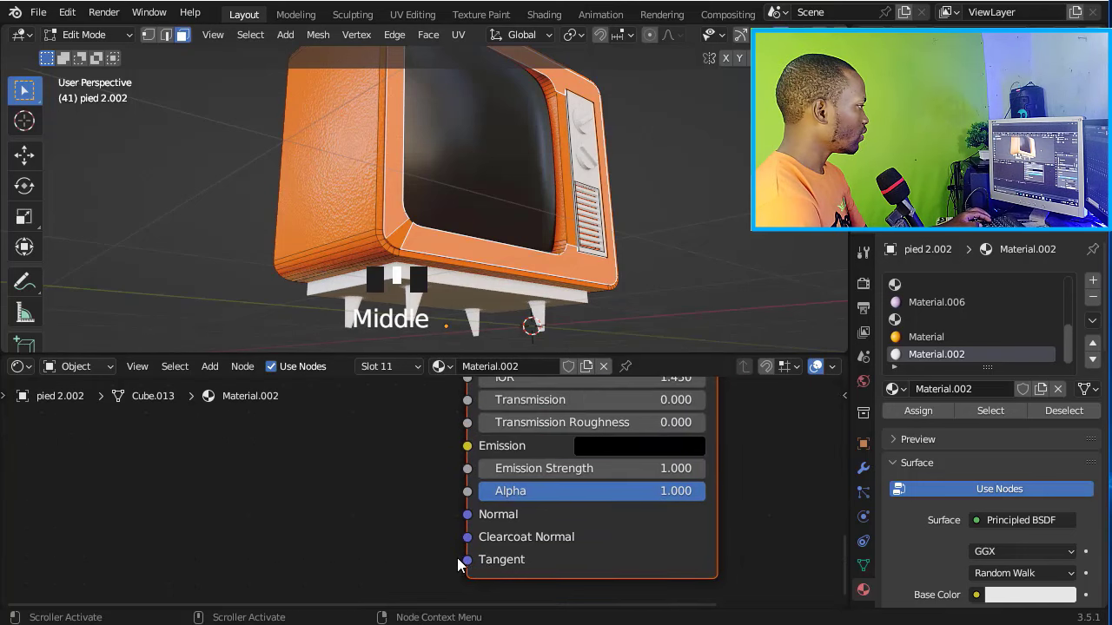
pyautogui.click(917, 410)
# Step: Darken the Base Color of the frame's new material to a dark grey by lowering its HSV Value
pyautogui.click(580, 488)
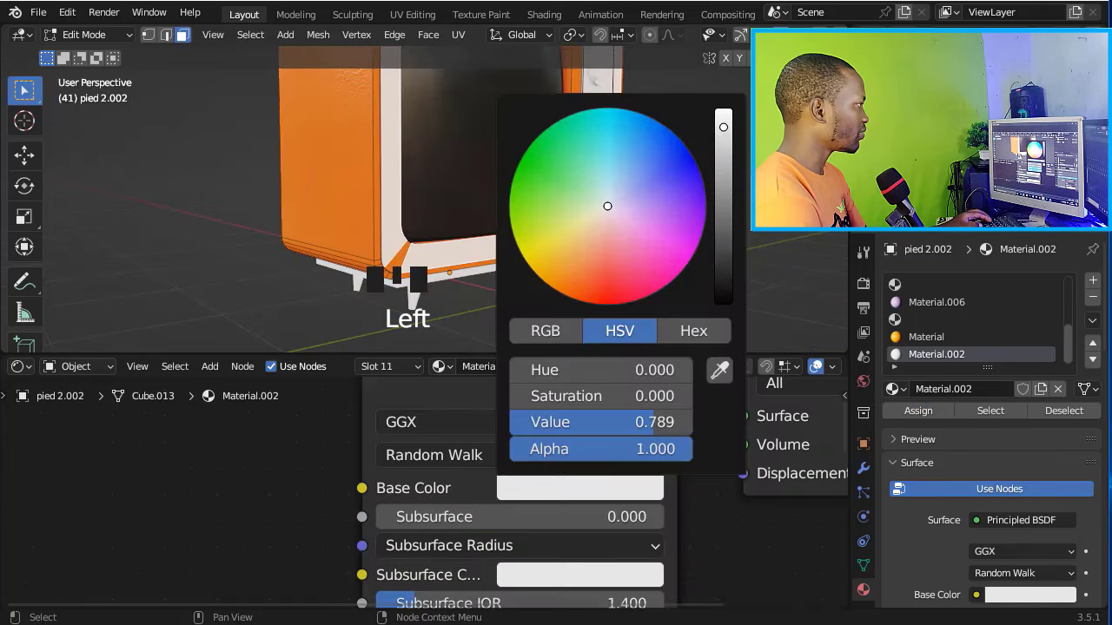
pyautogui.moveTo(723, 127); pyautogui.dragTo(722, 210)
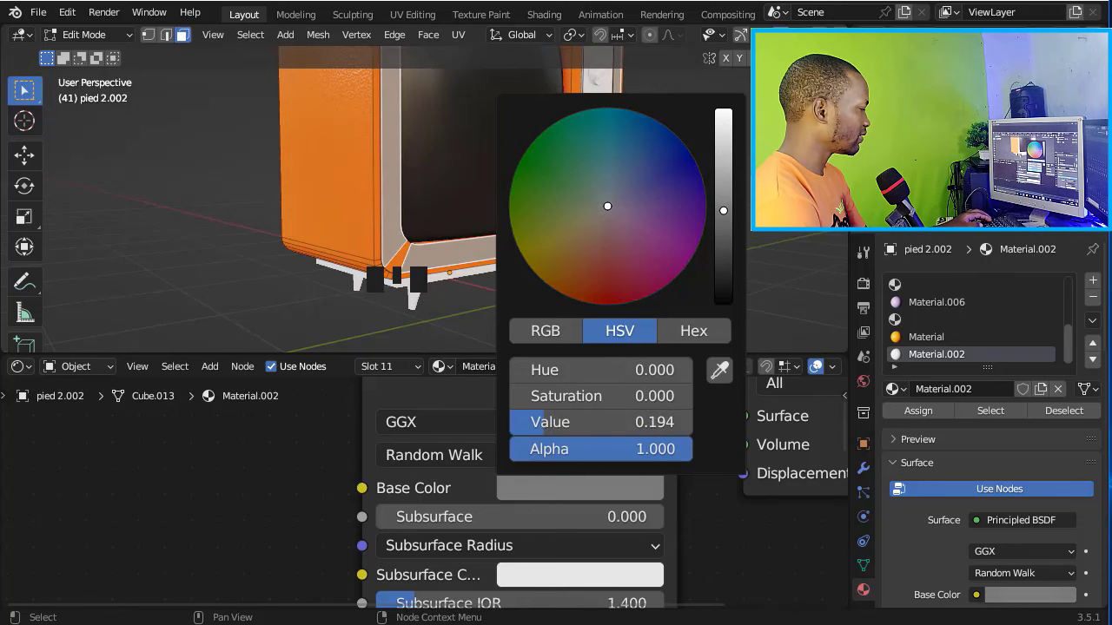
pyautogui.moveTo(545, 421); pyautogui.dragTo(532, 421)
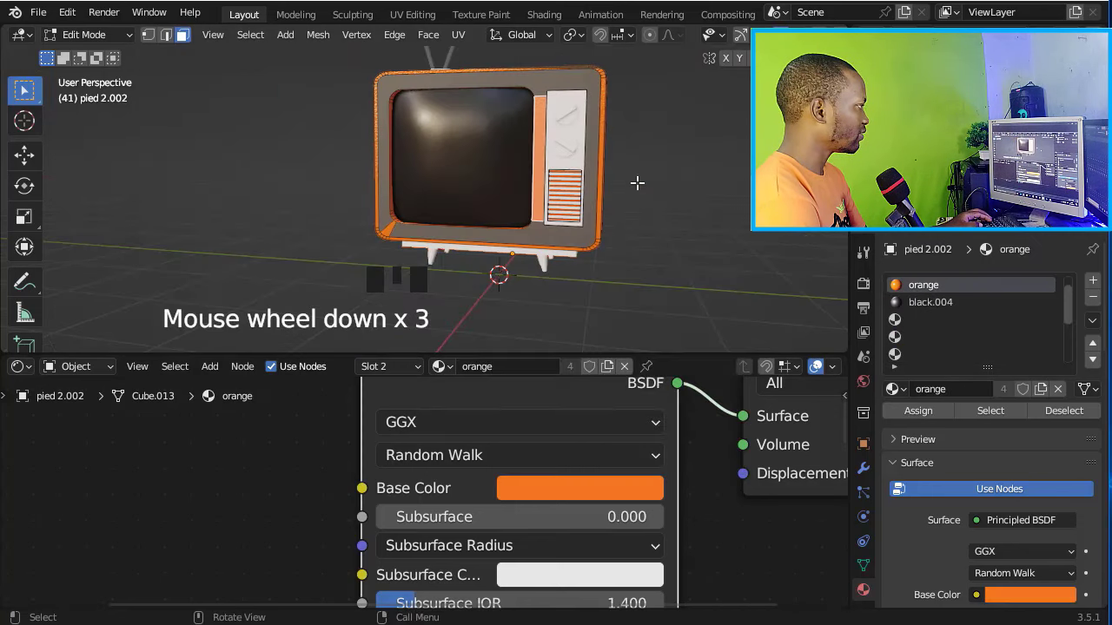
# Step: Assign the dark grey Material.002 to the remaining orange faces of the front frame, including the lower corner face
pyautogui.moveTo(638, 181); pyautogui.dragTo(610, 189, button='middle')
pyautogui.click(935, 338)
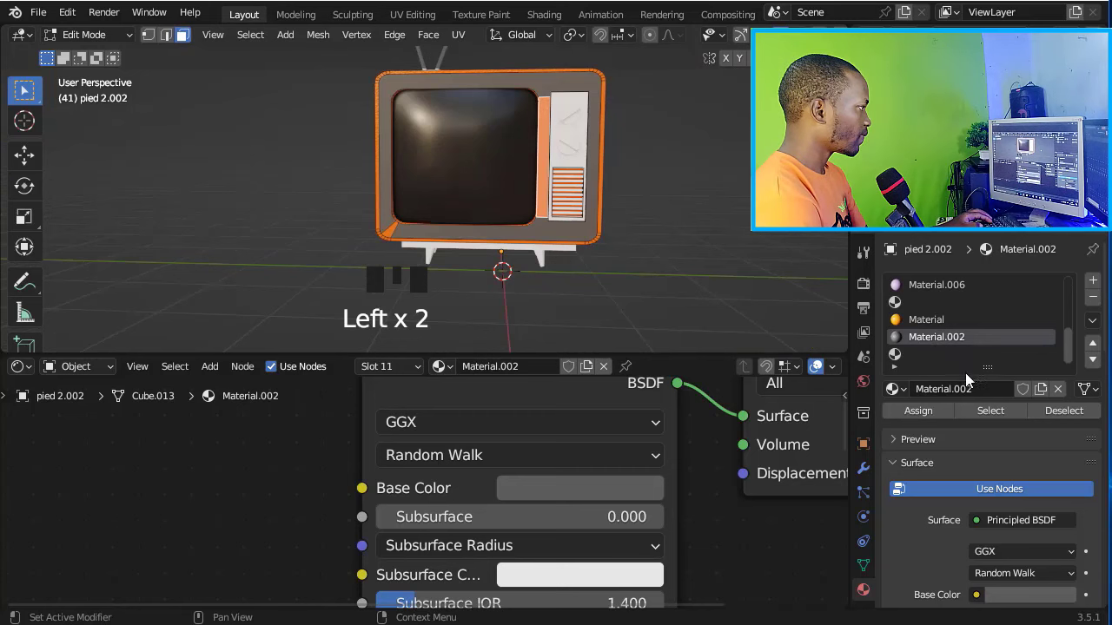
pyautogui.click(927, 410)
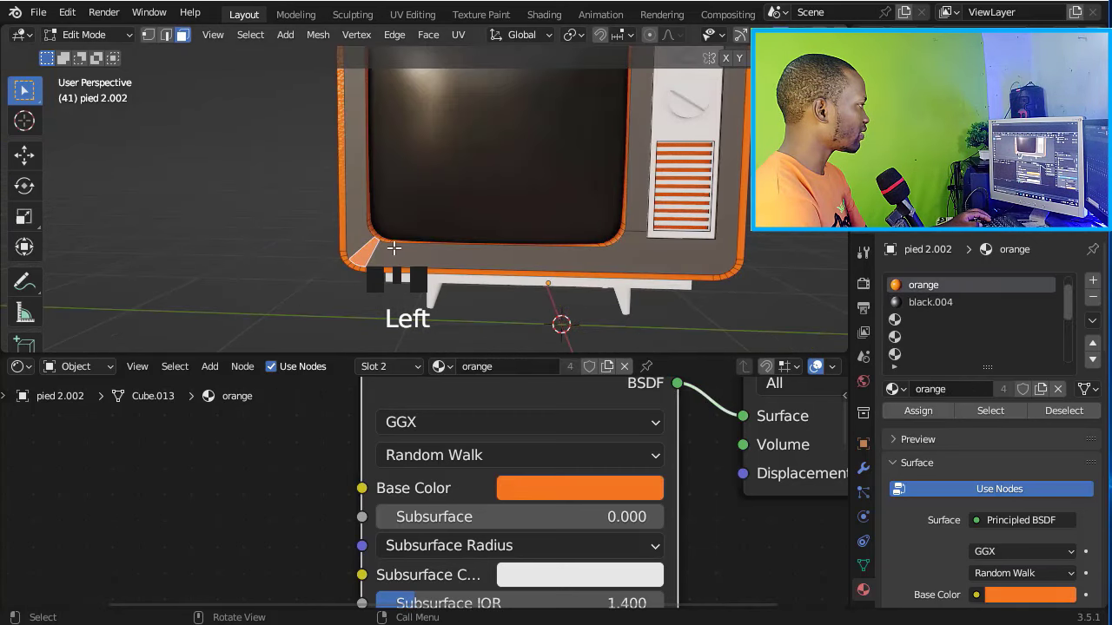
pyautogui.click(934, 353)
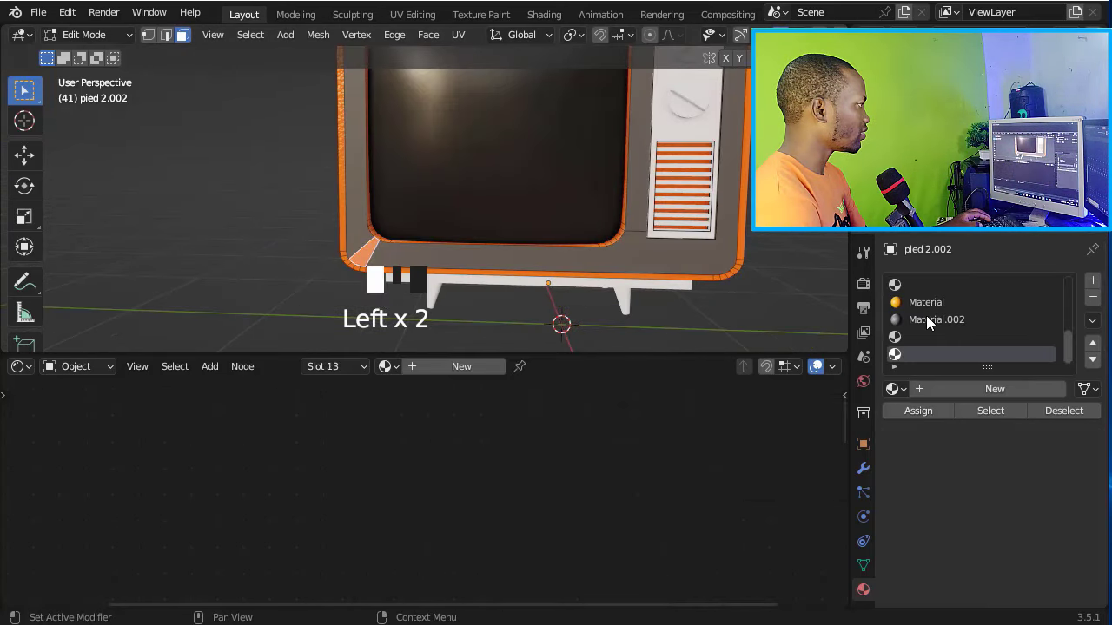
pyautogui.click(926, 320)
pyautogui.click(918, 410)
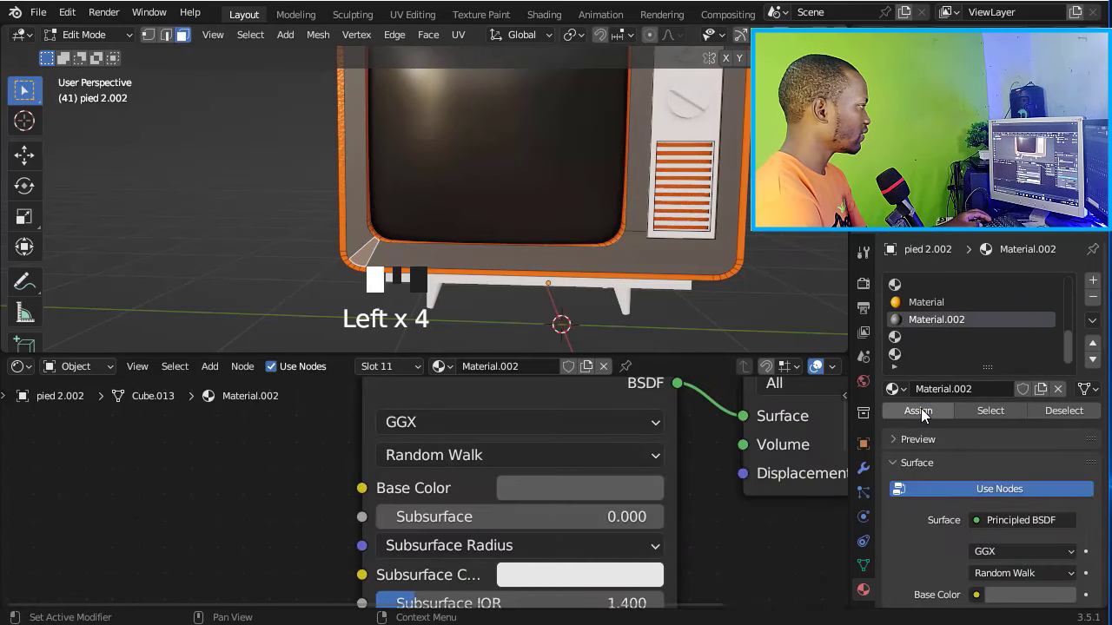
# Step: Set the grey frame material's Metallic to 0.605, lower its Roughness, and return to Object Mode
pyautogui.scroll(-3, 712, 230)
pyautogui.moveTo(720, 241); pyautogui.dragTo(643, 243, button='middle')
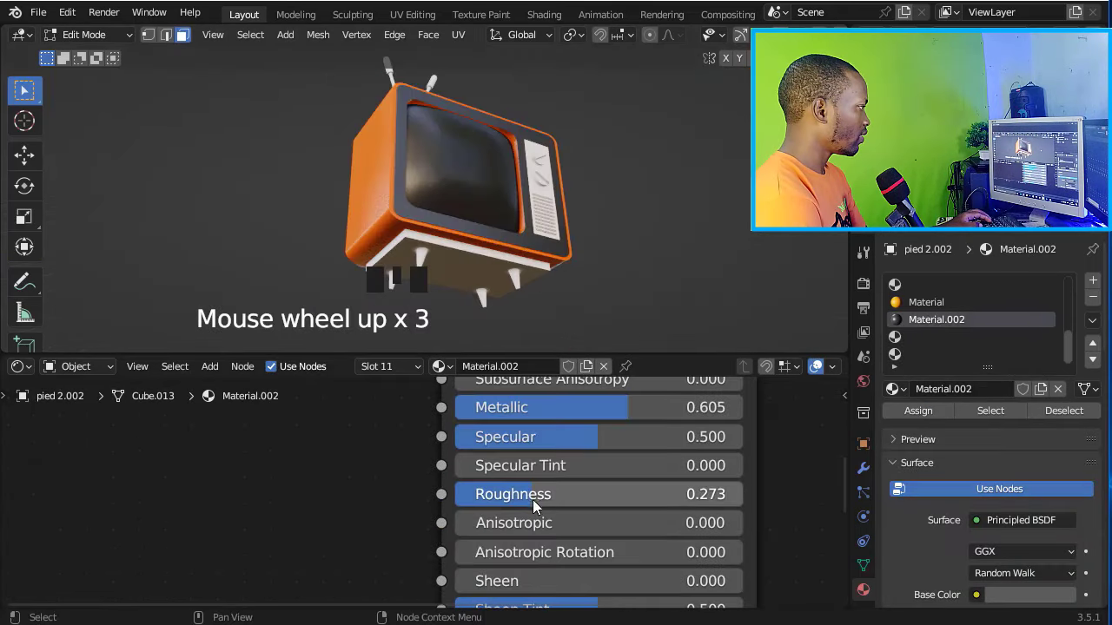
pyautogui.moveTo(521, 500)
pyautogui.mouseDown()
pyautogui.moveTo(581, 500)
pyautogui.moveTo(478, 500)
pyautogui.mouseUp()
pyautogui.press('Tab')
# Step: Replace the white material of the speaker and knob panel with the existing black.004 material
pyautogui.click(473, 223)
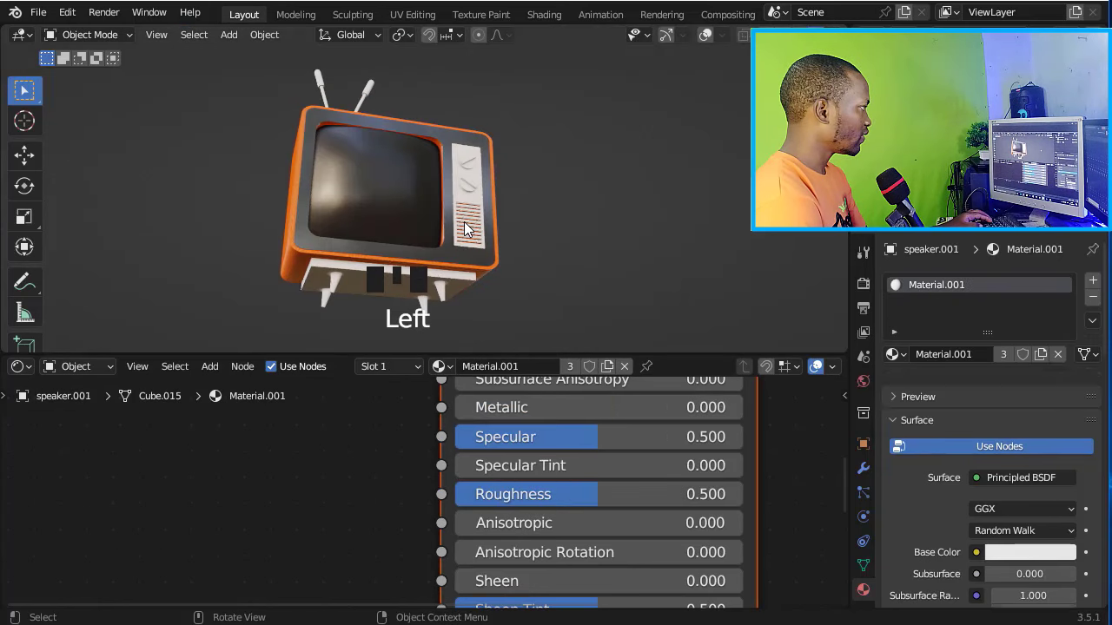
pyautogui.scroll(2, 1038, 306)
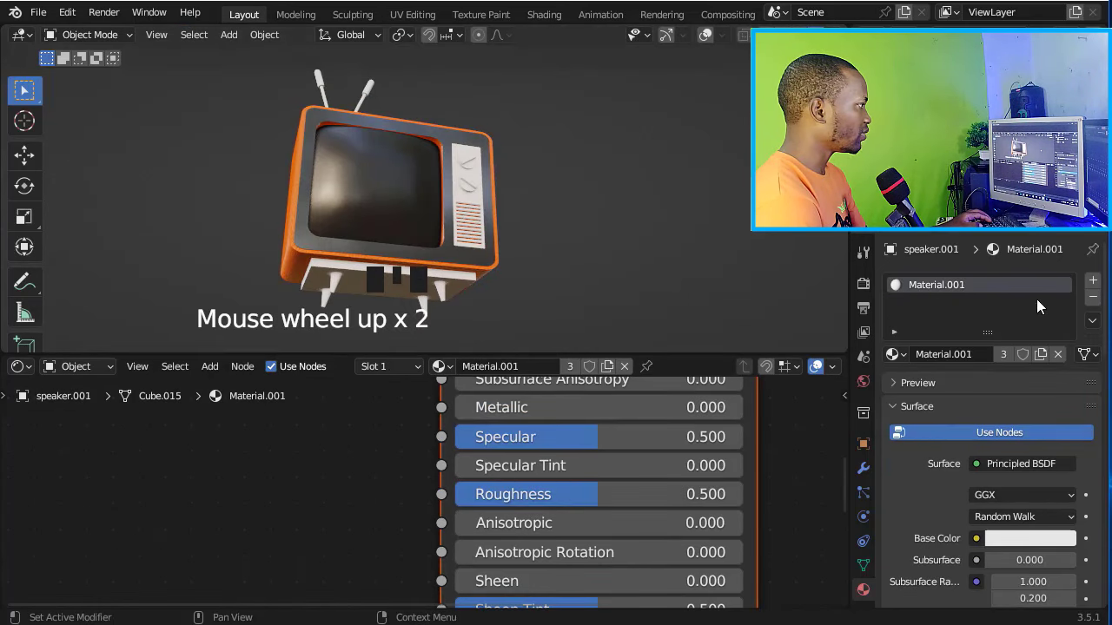
pyautogui.click(894, 354)
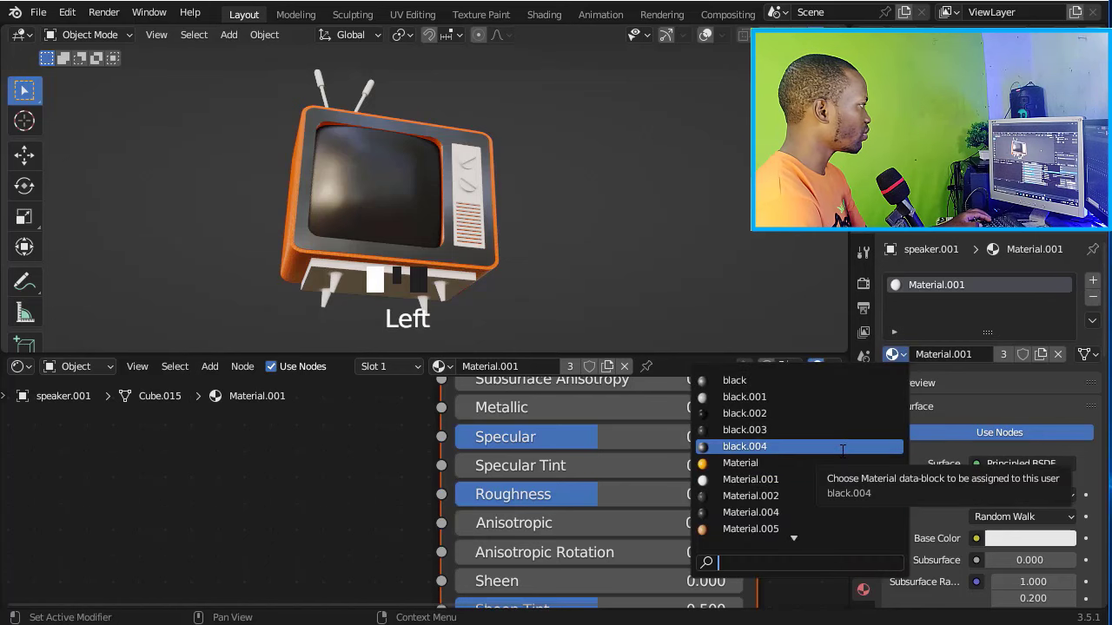
pyautogui.click(842, 449)
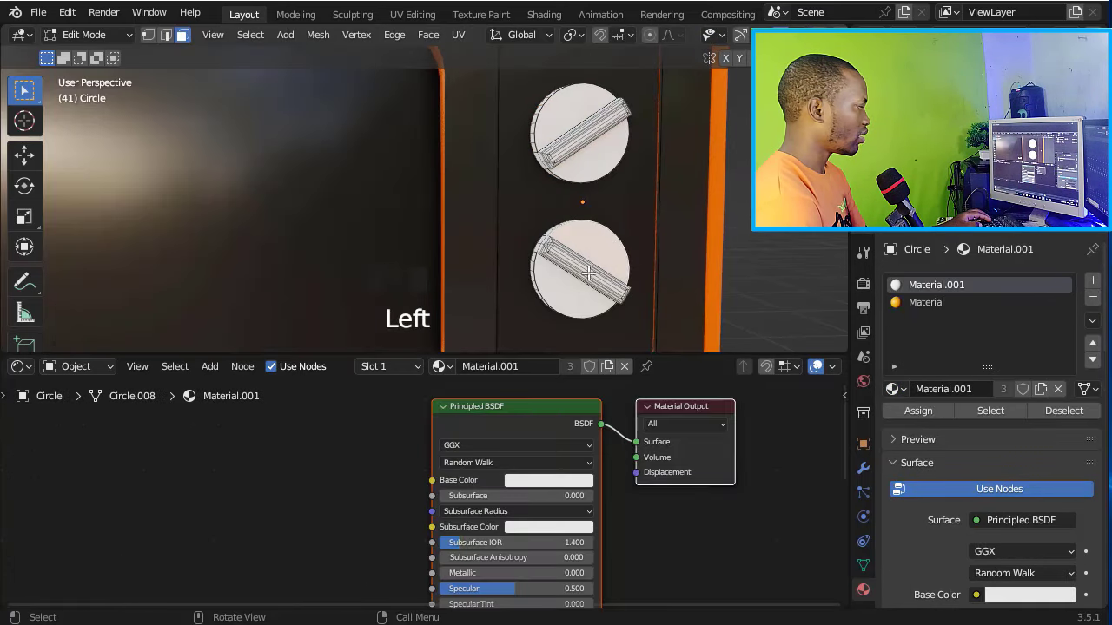
# Step: Select the round disc faces of both knobs, grow the selection, and assign the yellow-orange material named Material
pyautogui.keyDown('shift'); pyautogui.click(588, 274); pyautogui.keyUp('shift')
pyautogui.keyDown('shift'); pyautogui.click(588, 164); pyautogui.keyUp('shift')
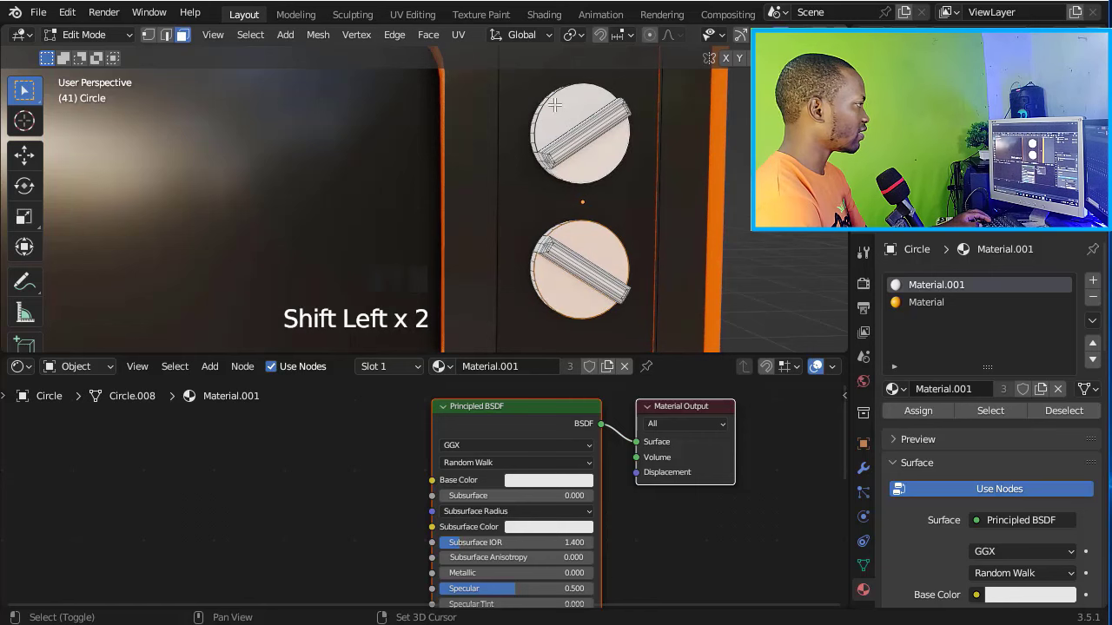
pyautogui.keyDown('shift'); pyautogui.click(563, 118); pyautogui.keyUp('shift')
pyautogui.press('ctrl+KP_Add')
pyautogui.scroll(-2, 563, 117)
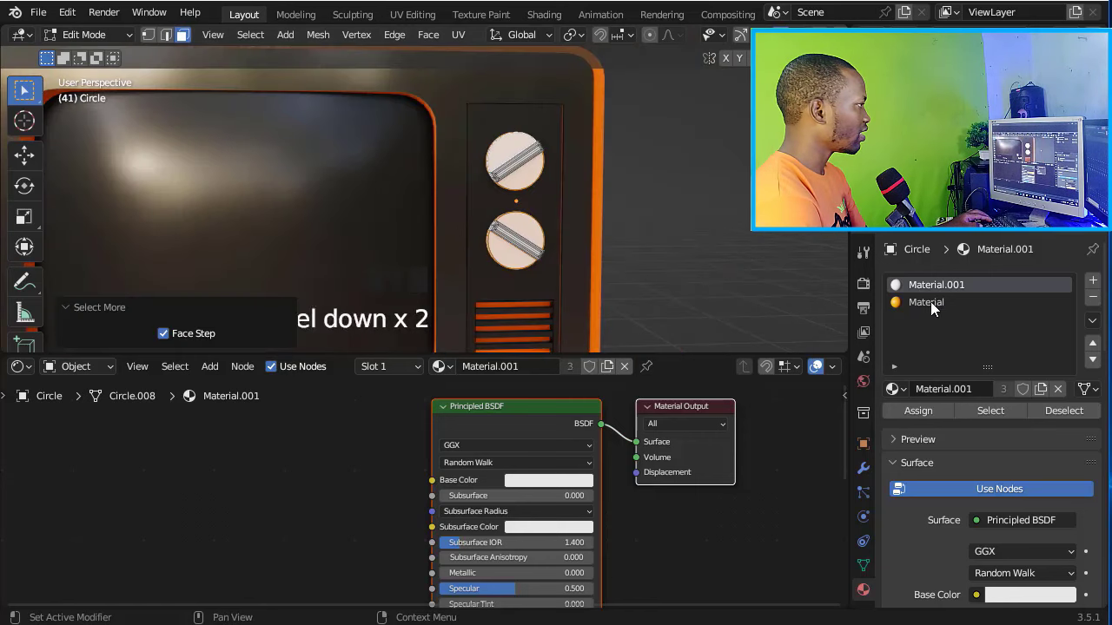
pyautogui.click(926, 301)
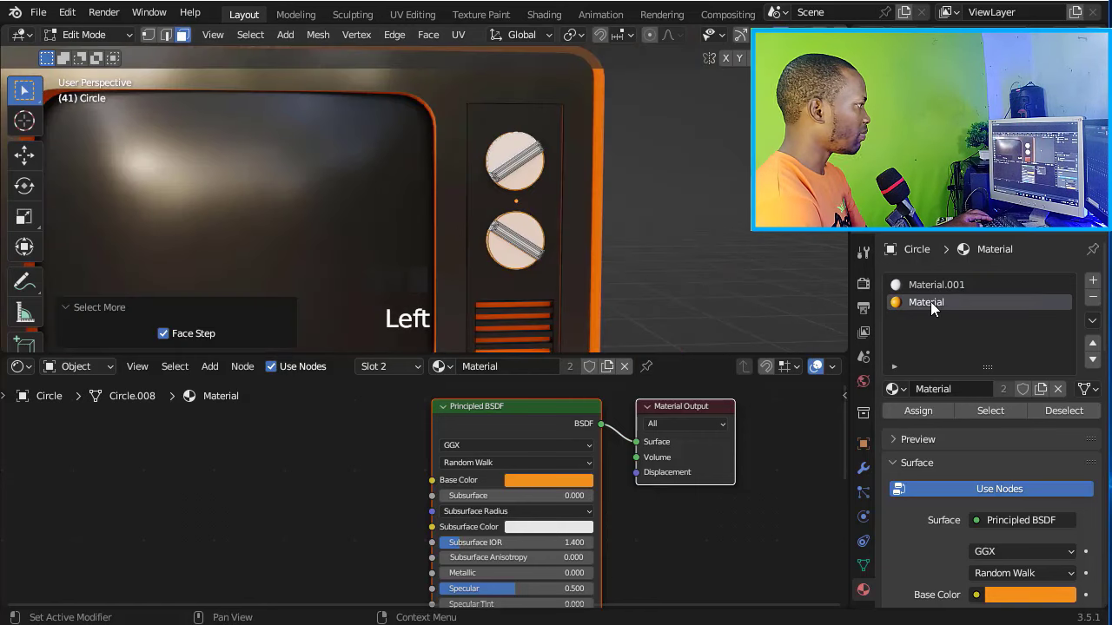
pyautogui.click(918, 412)
# Step: Give the round antenna base the existing Material.004 and make an independent copy of it
pyautogui.moveTo(567, 266); pyautogui.dragTo(596, 266, button='middle')
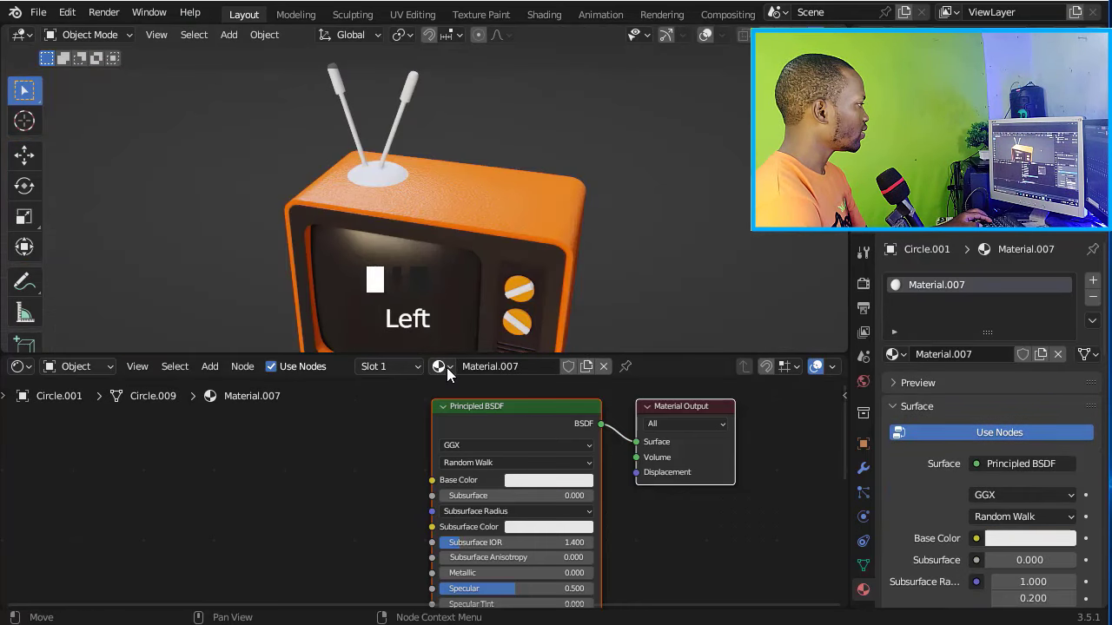
pyautogui.click(440, 367)
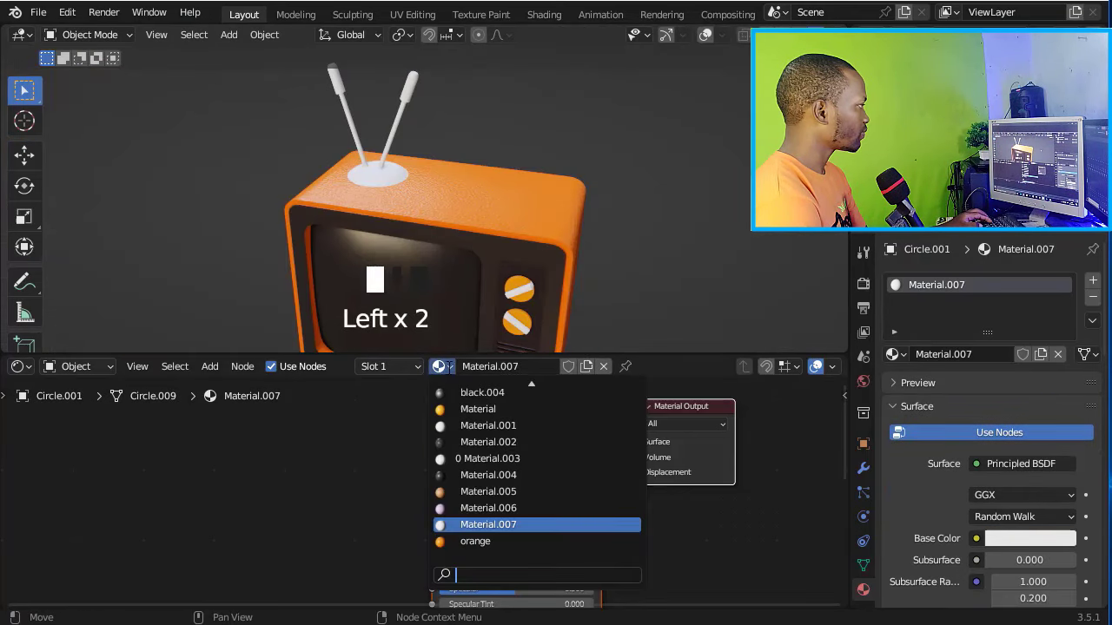
pyautogui.click(488, 475)
pyautogui.click(586, 365)
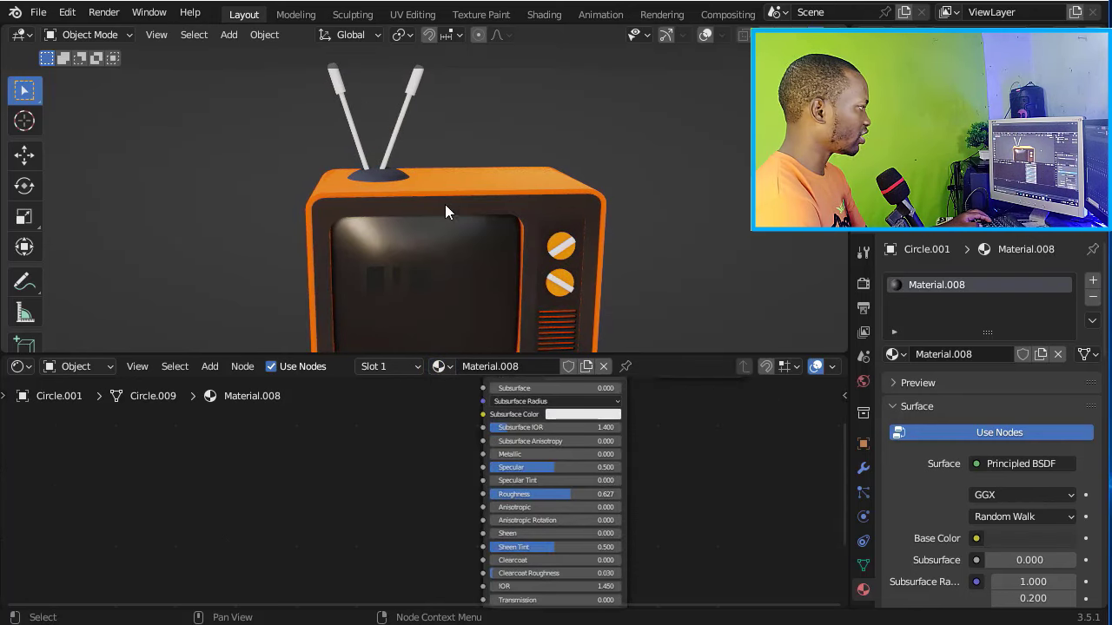
# Step: Select the thin rod faces of both antennas and give them black.002 in a new material slot
pyautogui.scroll(-2, 428, 143)
pyautogui.moveTo(432, 142); pyautogui.dragTo(539, 105, button='middle')
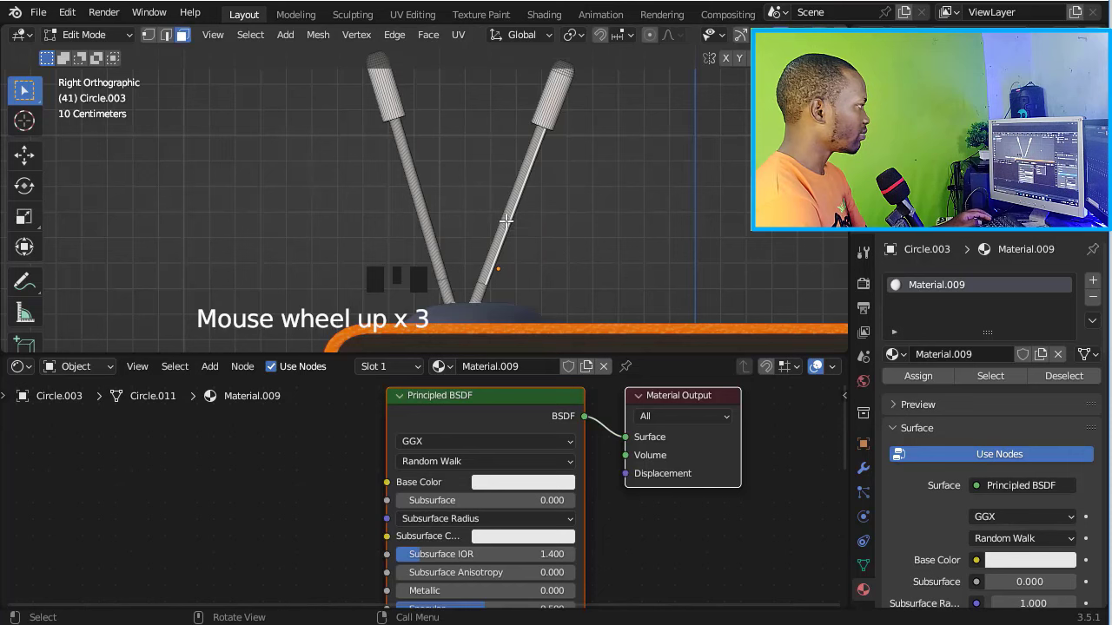
pyautogui.keyDown('alt'); pyautogui.click(505, 221); pyautogui.keyUp('alt')
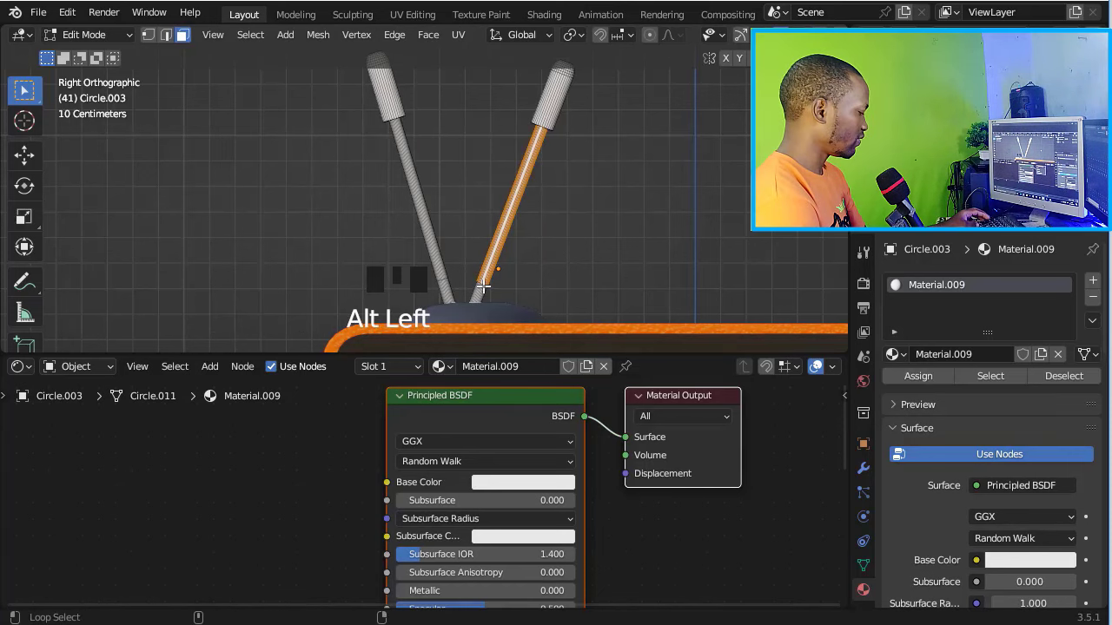
pyautogui.keyDown('alt'); pyautogui.keyDown('shift'); pyautogui.click(480, 289); pyautogui.keyUp('shift'); pyautogui.keyUp('alt')
pyautogui.click(1092, 281)
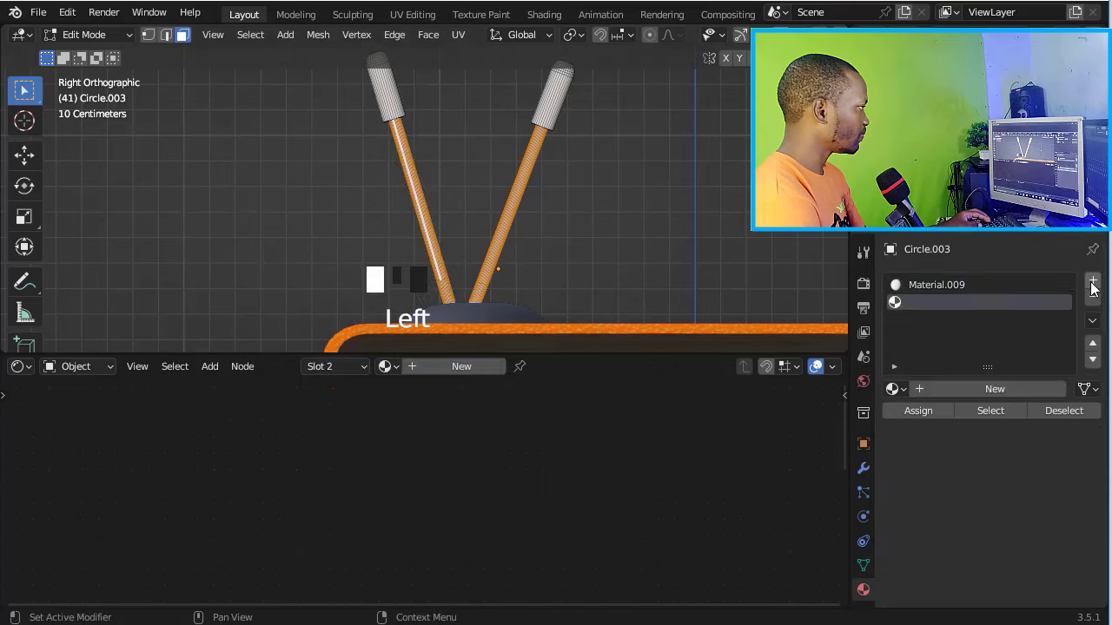
pyautogui.click(902, 390)
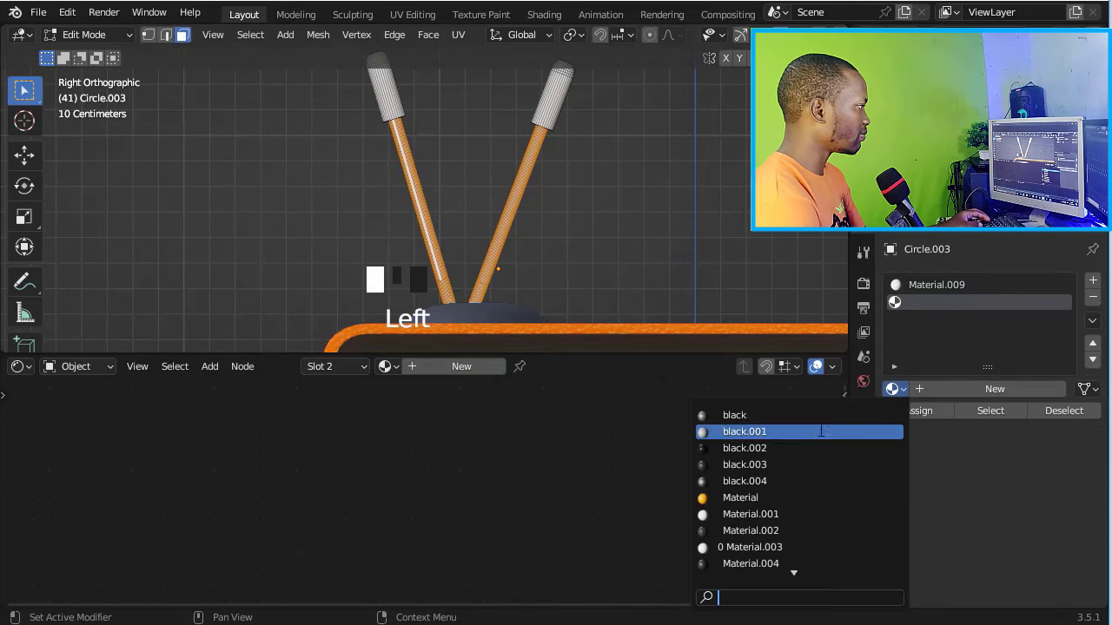
pyautogui.click(768, 448)
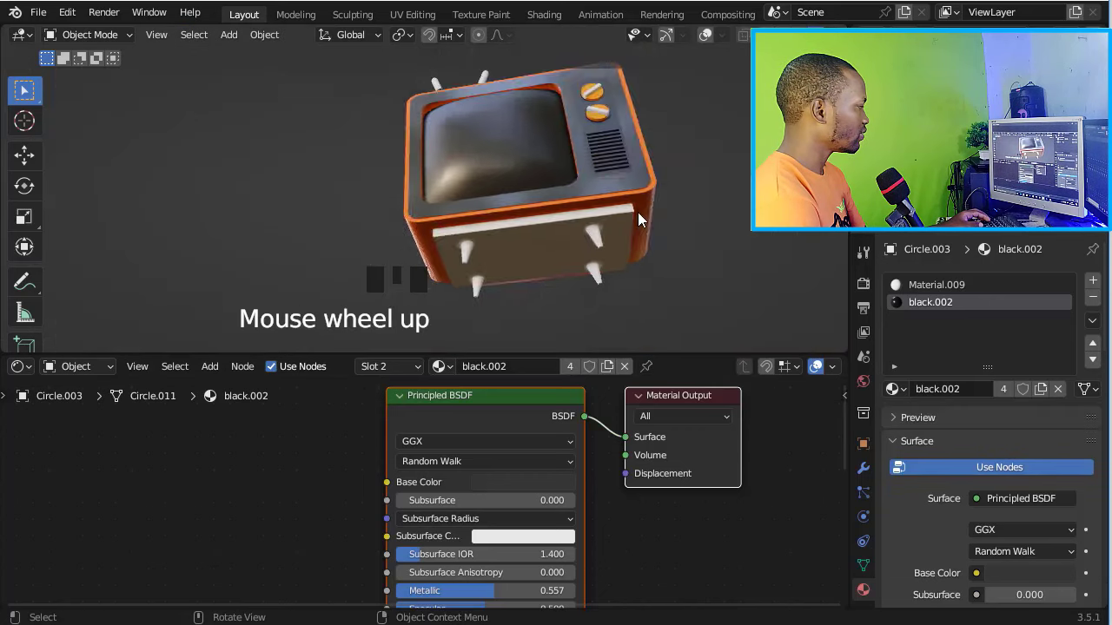
# Step: Apply the existing orange material to the flat base under the television
pyautogui.scroll(1, 637, 212)
pyautogui.click(566, 239)
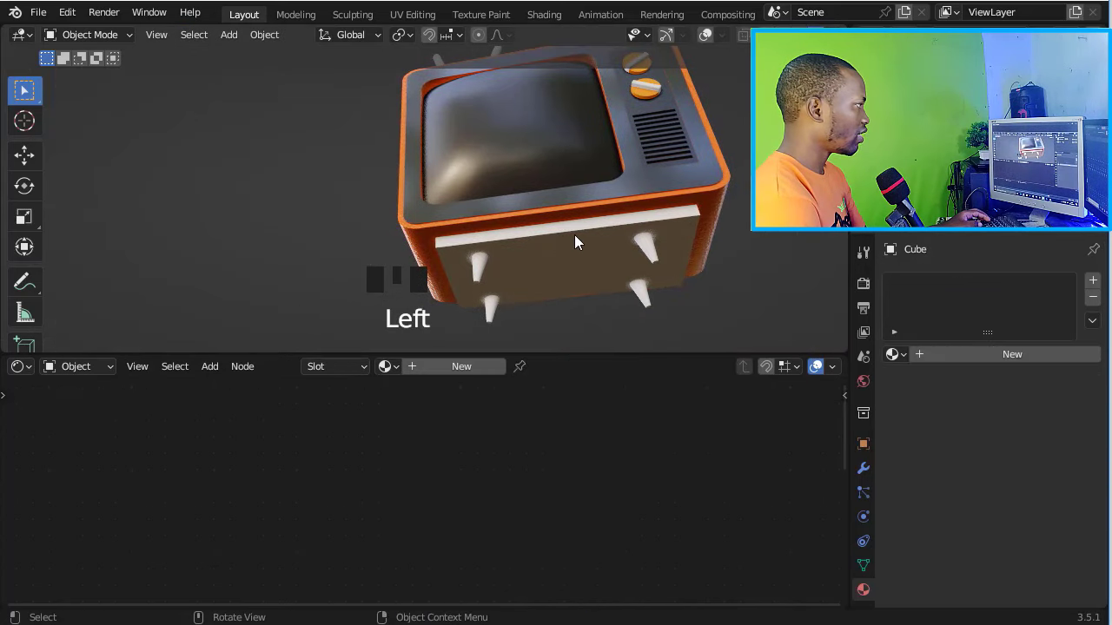
pyautogui.moveTo(574, 235); pyautogui.dragTo(606, 287, button='middle')
pyautogui.scroll(-3, 583, 265)
pyautogui.scroll(2, 599, 290)
pyautogui.click(451, 367)
pyautogui.click(446, 368)
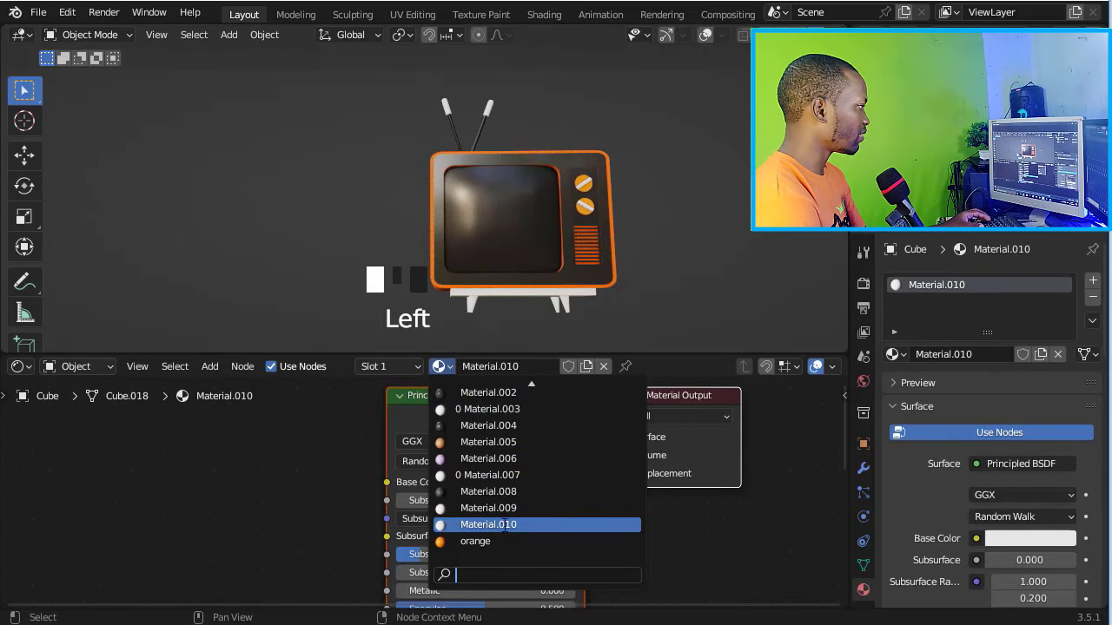
pyautogui.click(494, 540)
# Step: Give one pair of legs the black material and the other pair the black.004 material
pyautogui.moveTo(545, 309); pyautogui.dragTo(725, 279, button='middle')
pyautogui.click(388, 366)
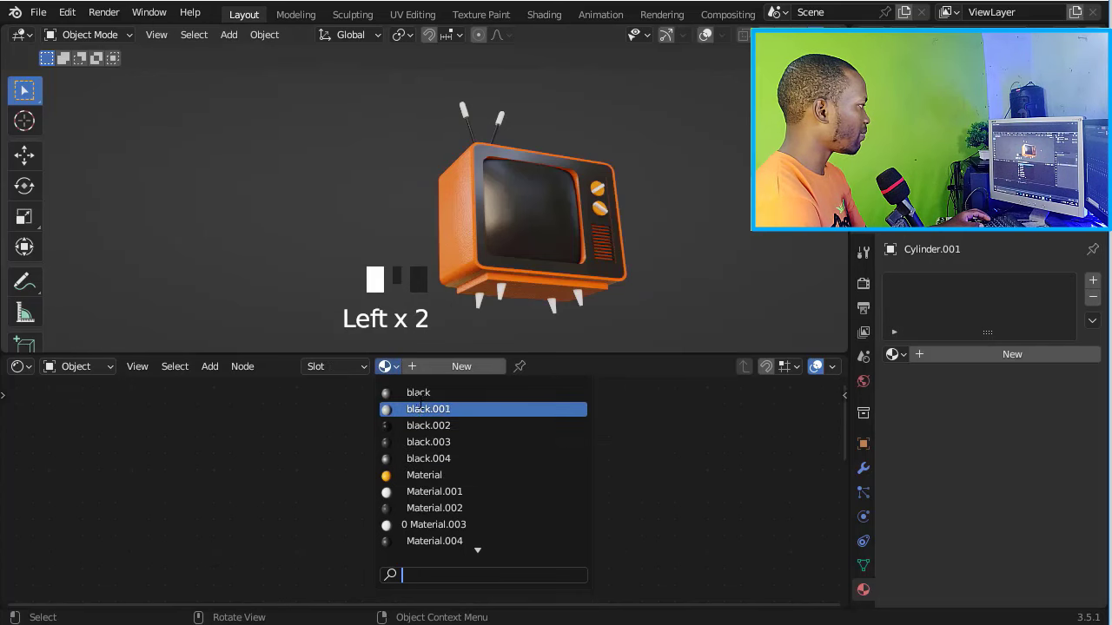
pyautogui.click(418, 393)
pyautogui.hotkey('ctrl', 'z')
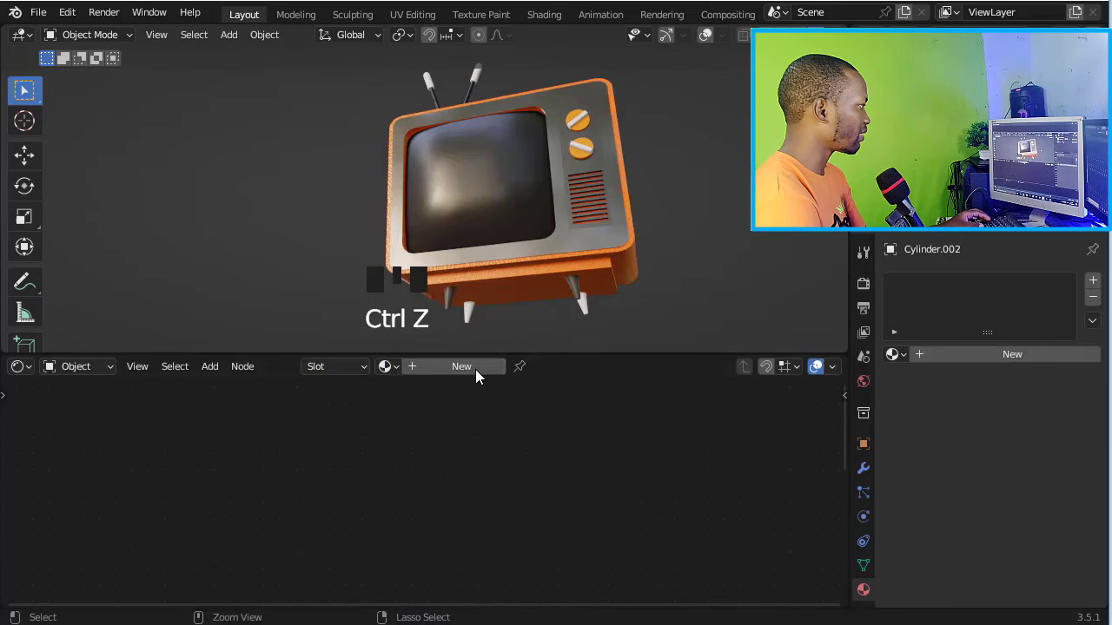
pyautogui.click(396, 370)
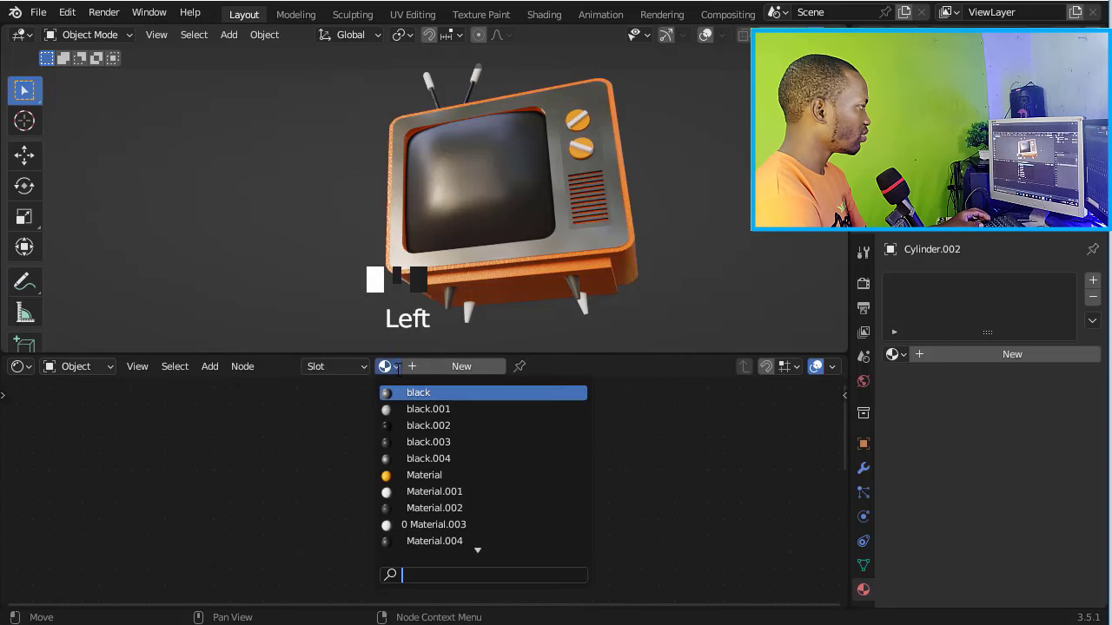
pyautogui.click(417, 457)
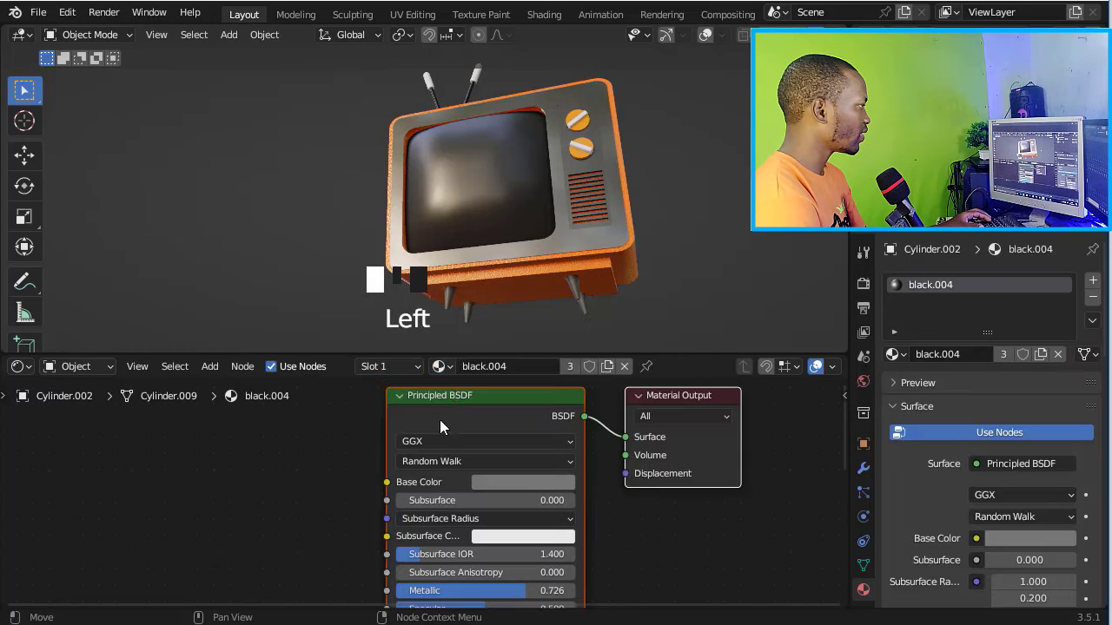
# Step: Give the slatted air vent on the television's rear slope the existing yellow-orange Material and make an independent copy of it
pyautogui.scroll(-3, 476, 266)
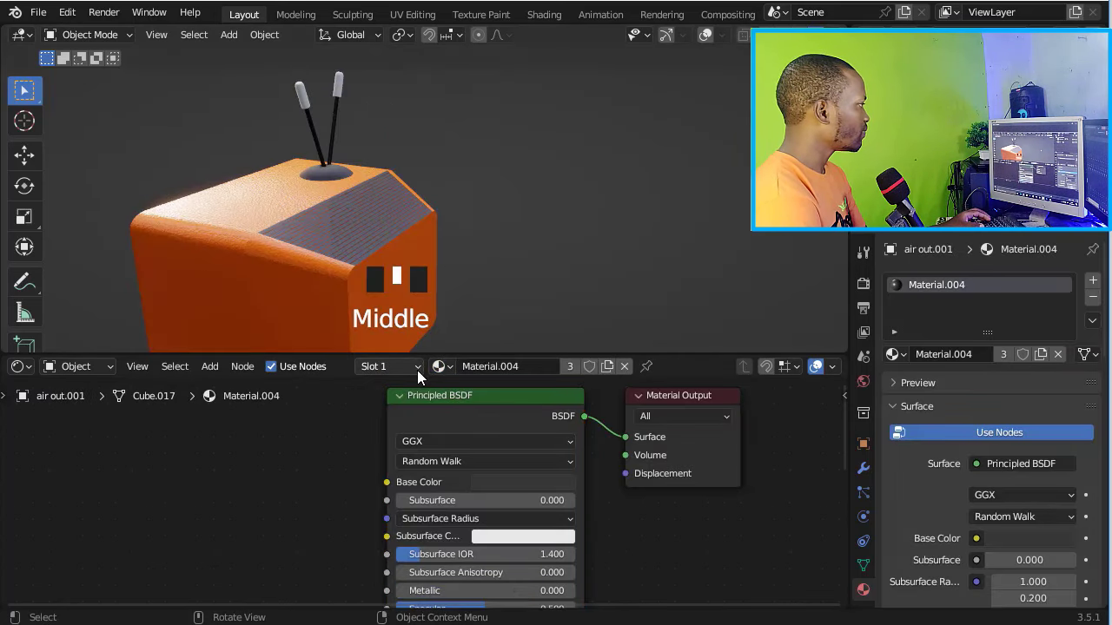
pyautogui.click(416, 369)
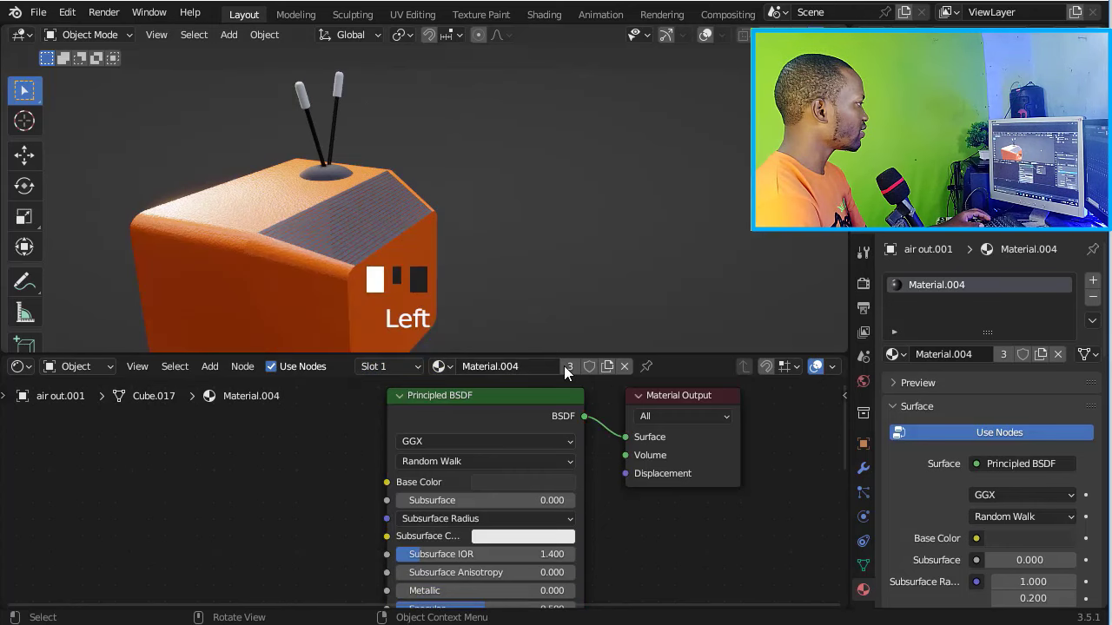
pyautogui.click(450, 369)
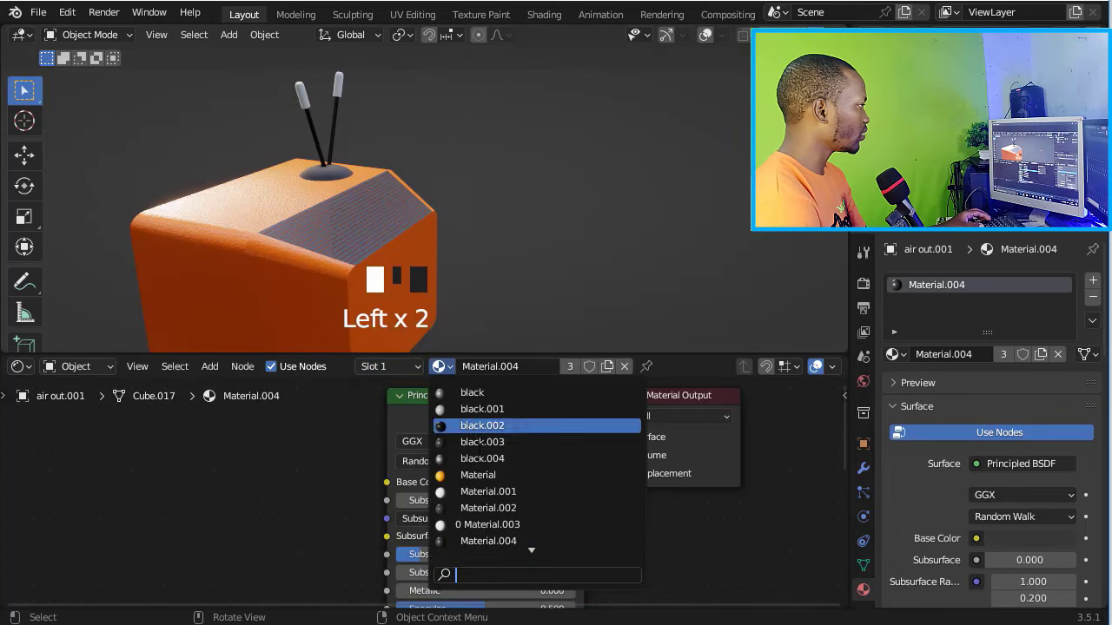
pyautogui.scroll(-8, 466, 473)
pyautogui.scroll(4, 466, 473)
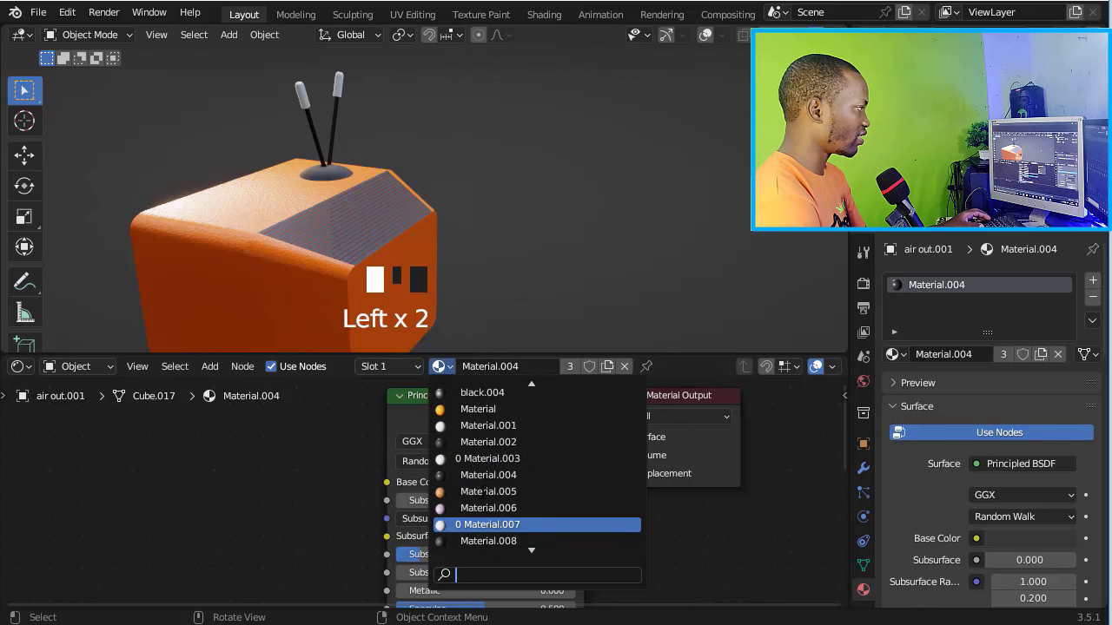
pyautogui.click(486, 408)
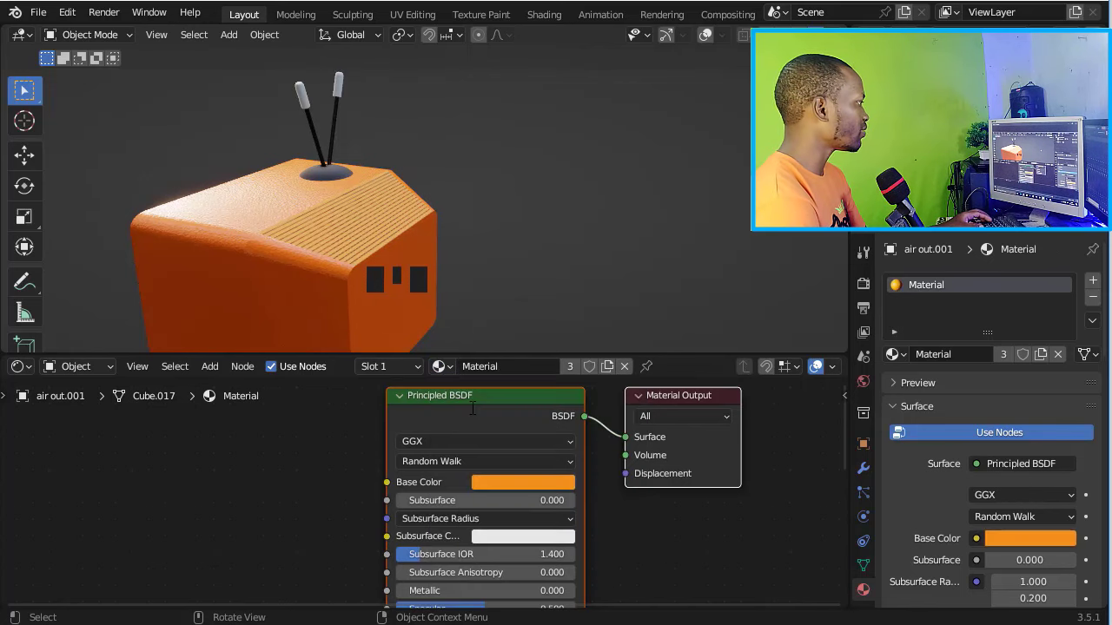
pyautogui.click(570, 370)
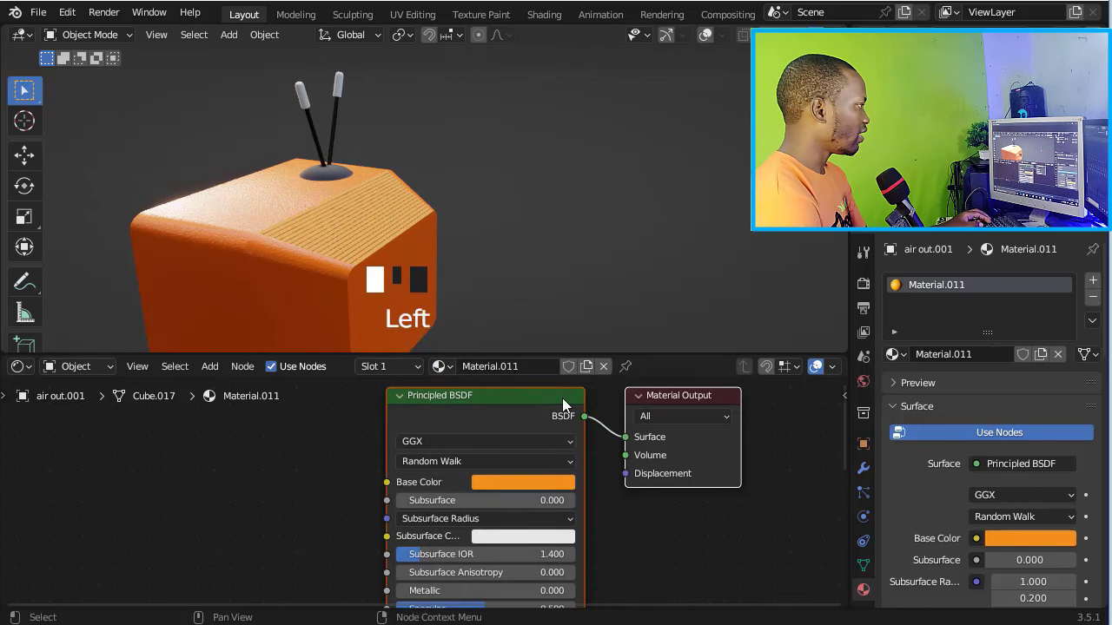
# Step: Apply the existing orange material to the rear air vent as an independent copy and adjust the brightness of its base color
pyautogui.scroll(2, 391, 261)
pyautogui.moveTo(390, 258); pyautogui.dragTo(426, 259, button='middle')
pyautogui.click(451, 367)
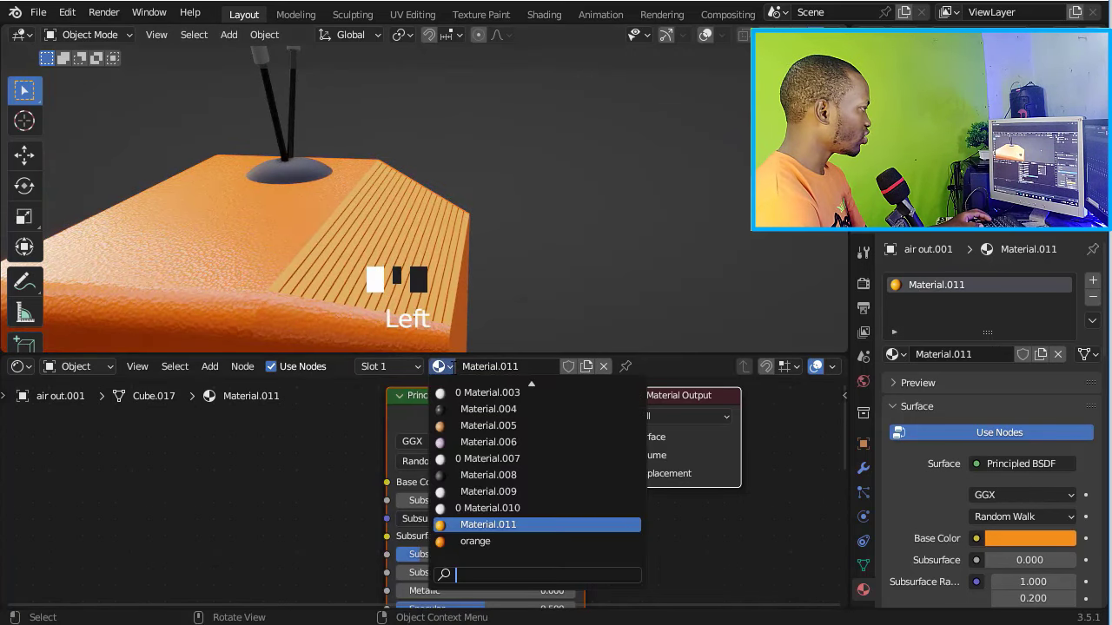
pyautogui.click(466, 538)
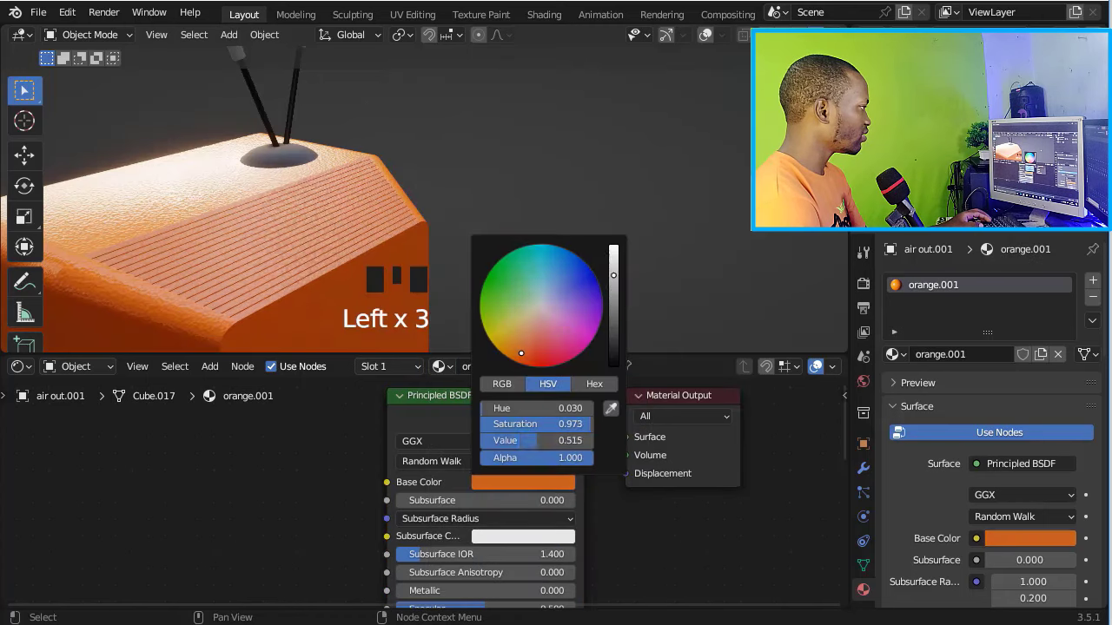
pyautogui.moveTo(614, 276)
pyautogui.mouseDown()
pyautogui.moveTo(613, 295)
pyautogui.moveTo(613, 286)
pyautogui.mouseUp()
pyautogui.moveTo(519, 440); pyautogui.dragTo(541, 440)
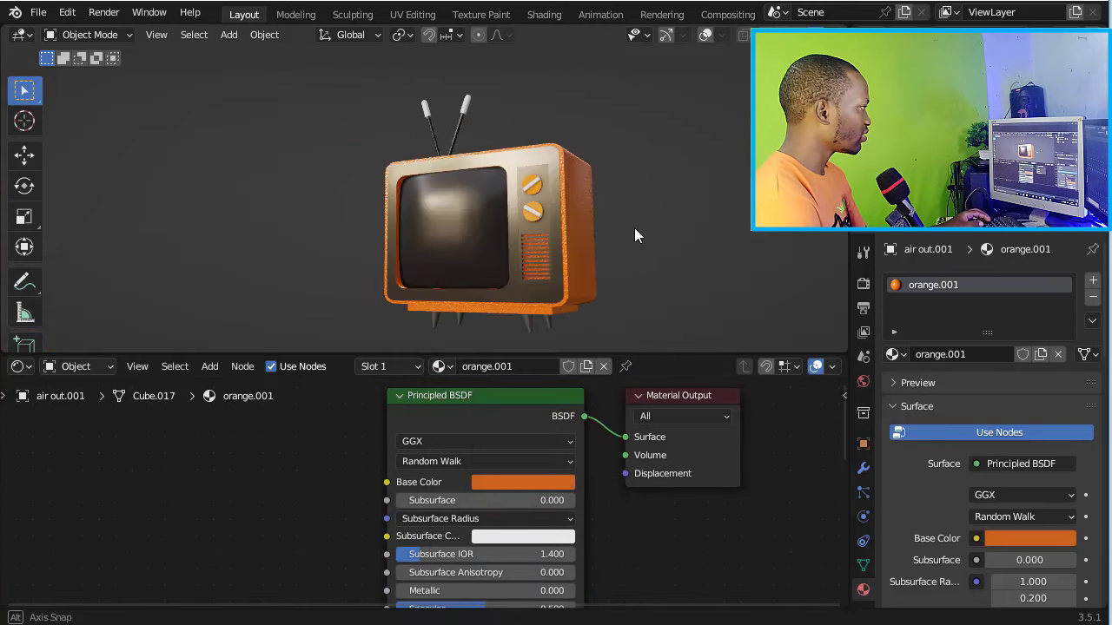